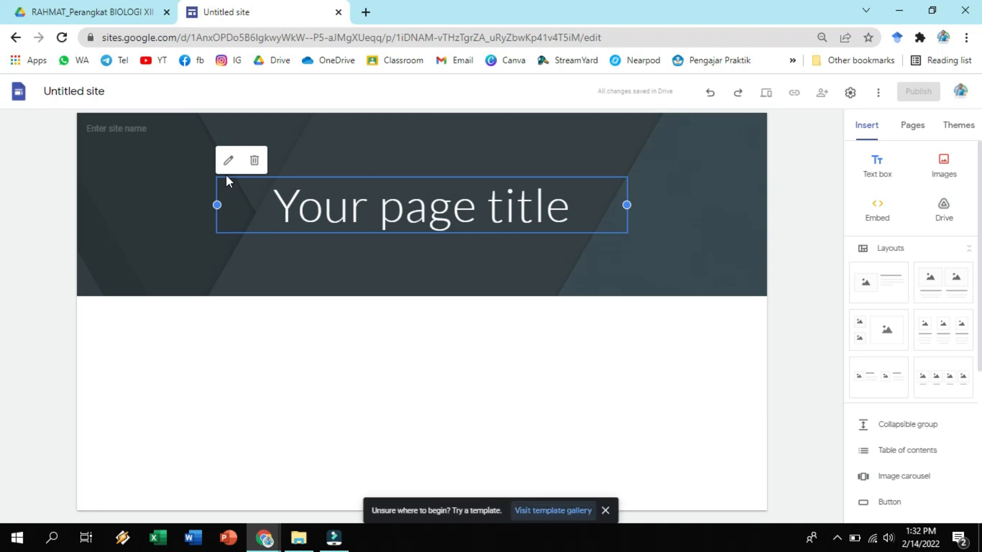
Rename the untitled site as Biologi RH.
click(94, 97)
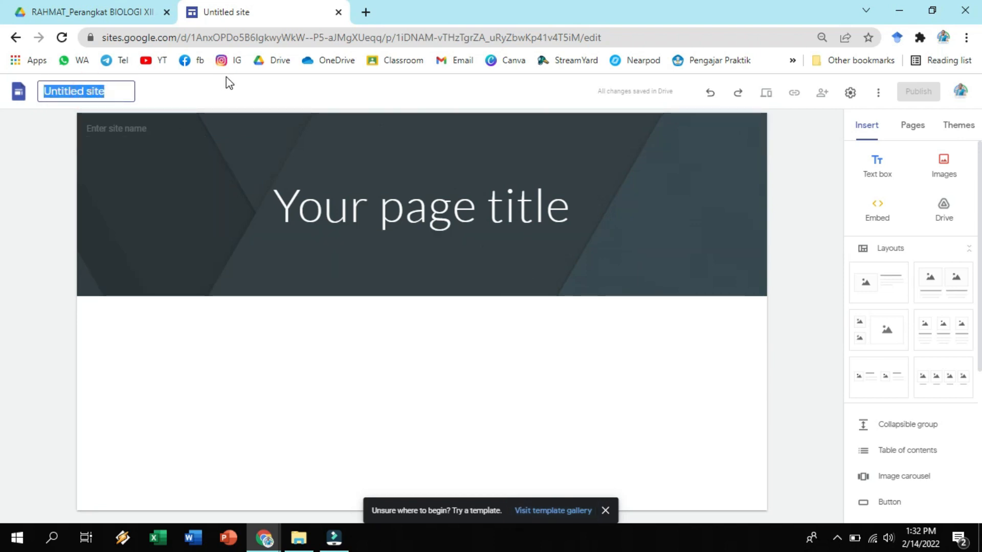
text(Biologi RH)
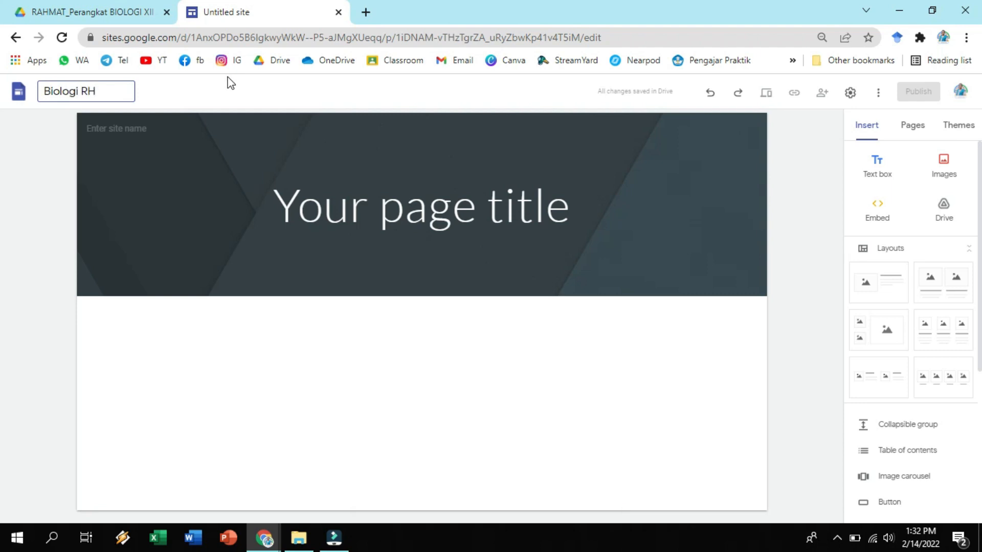
Replace the header's placeholder page title with Sumber Belajar Biologi.
click(406, 204)
key(ctrl+a)
text(Sumber Belajar Biologi)
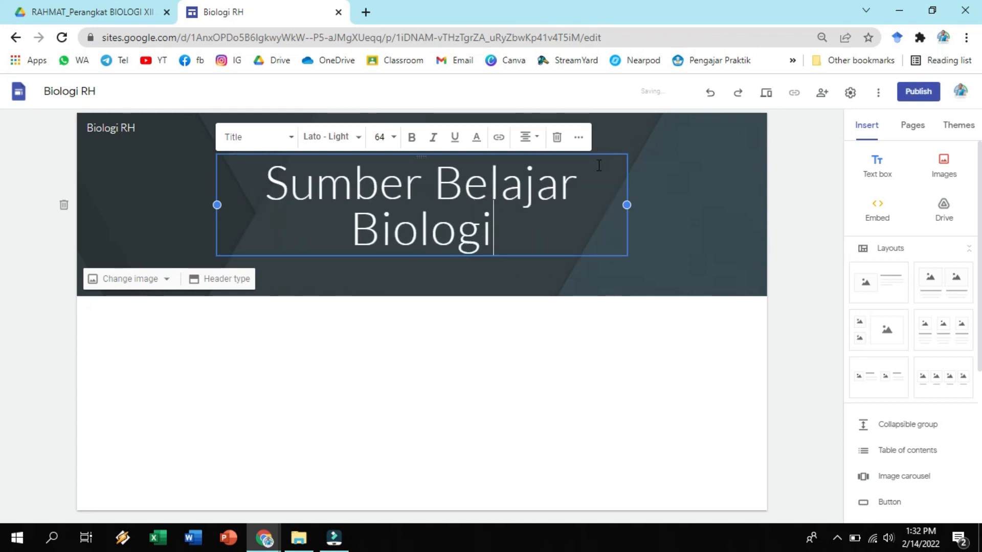
click(809, 224)
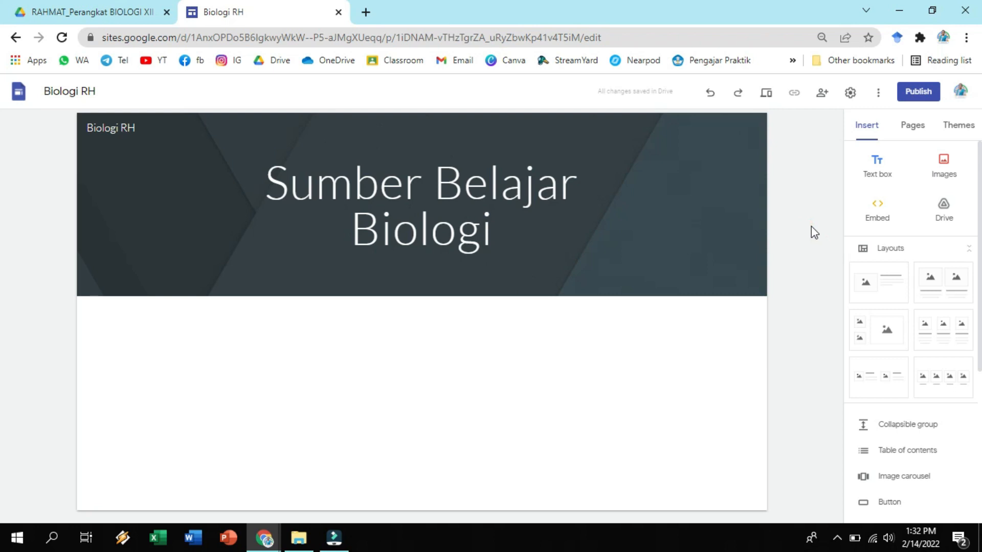
Insert an empty text box in the page body below the header.
click(438, 352)
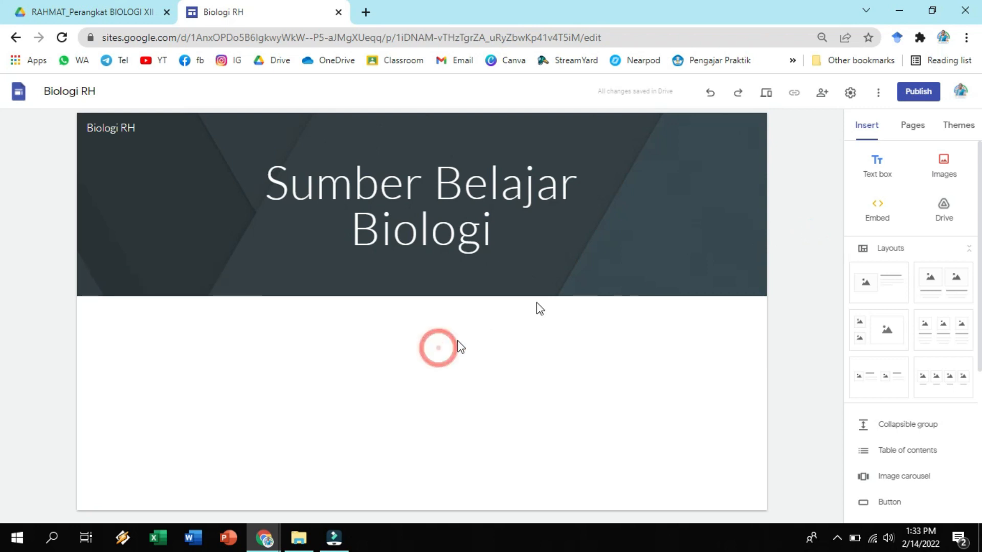
click(886, 173)
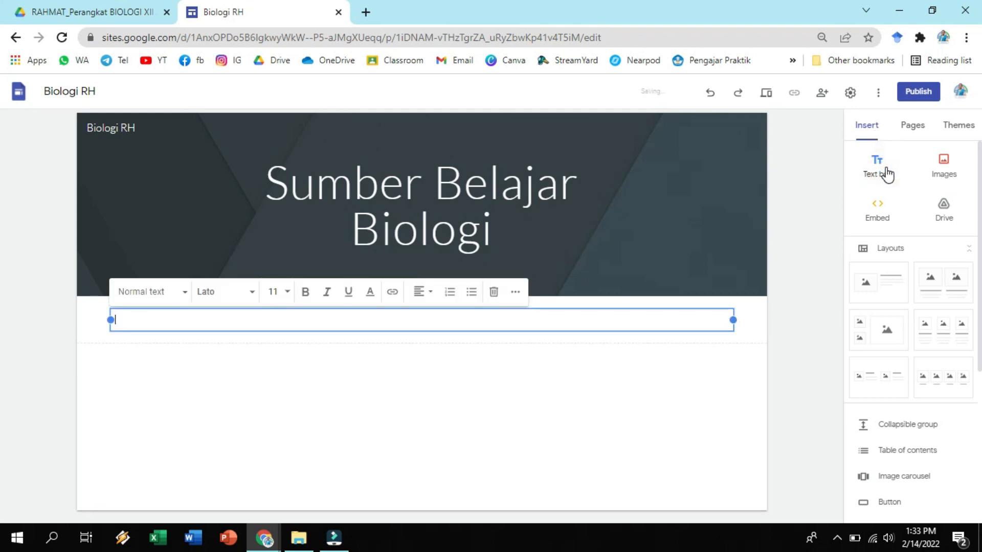
click(347, 325)
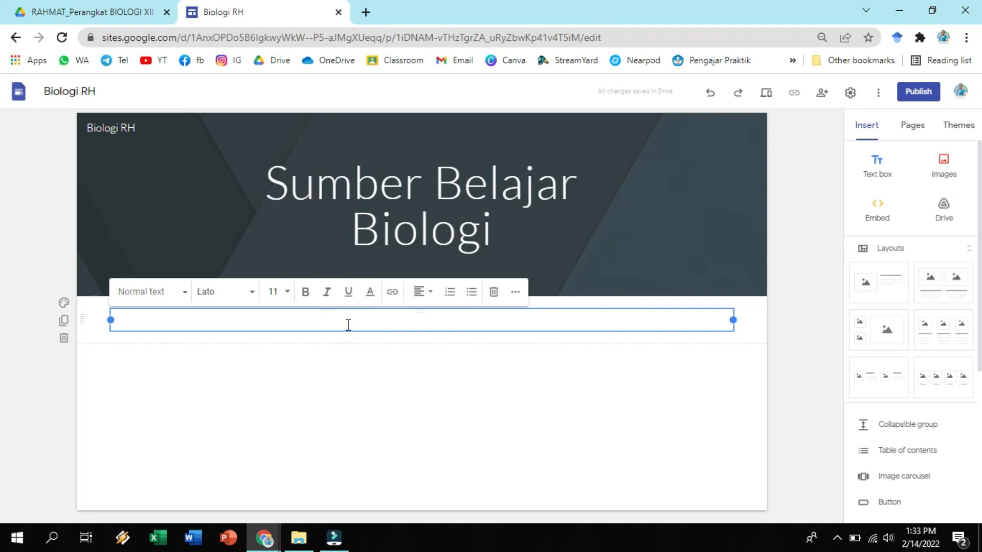
Copy the whole introduction text, including the signature line, from the home page of the existing Biologi_RH site.
click(264, 537)
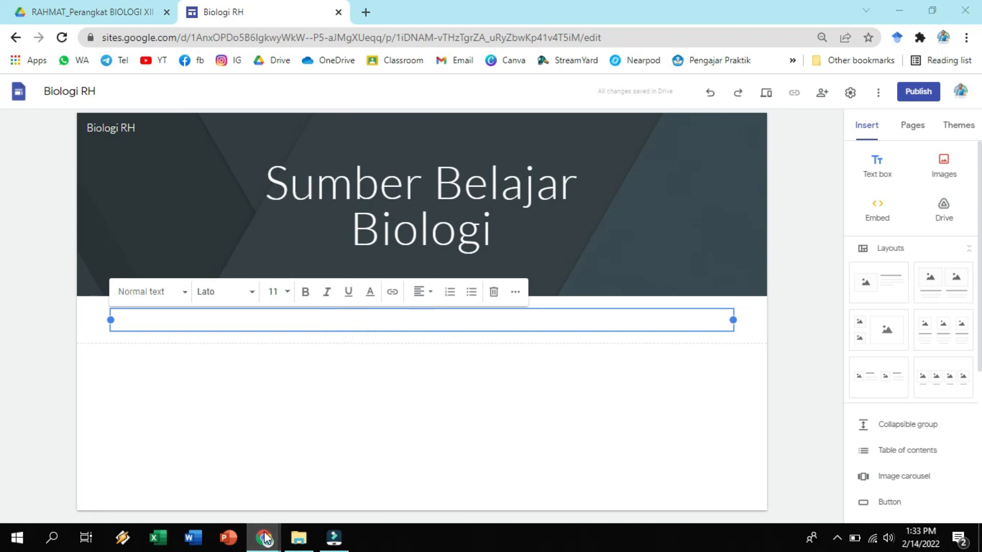
click(274, 490)
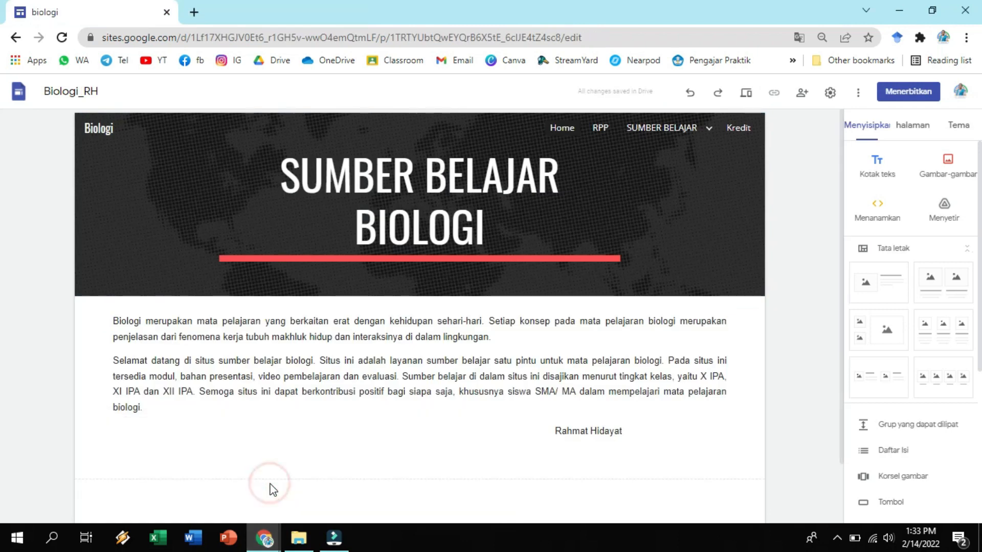
click(262, 351)
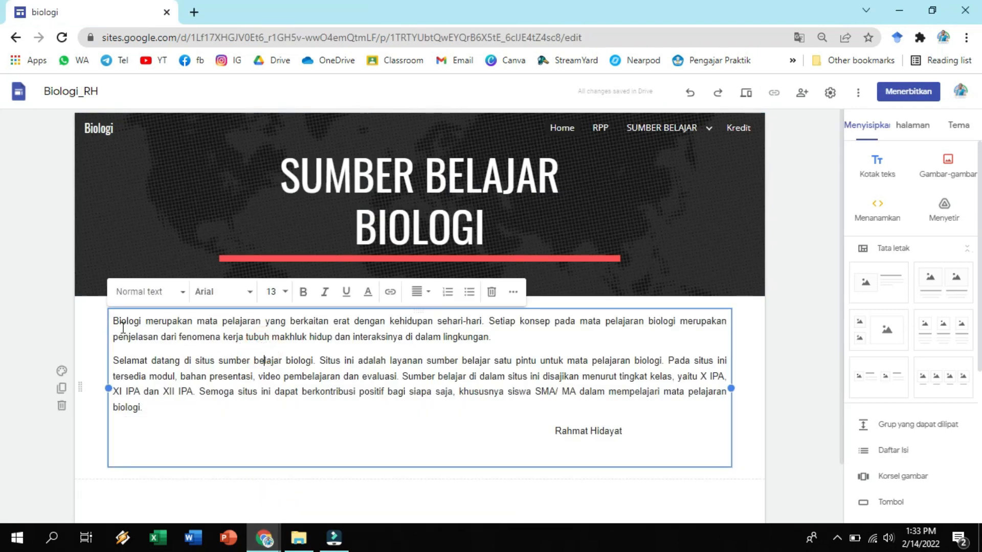
drag(113, 321, 665, 447)
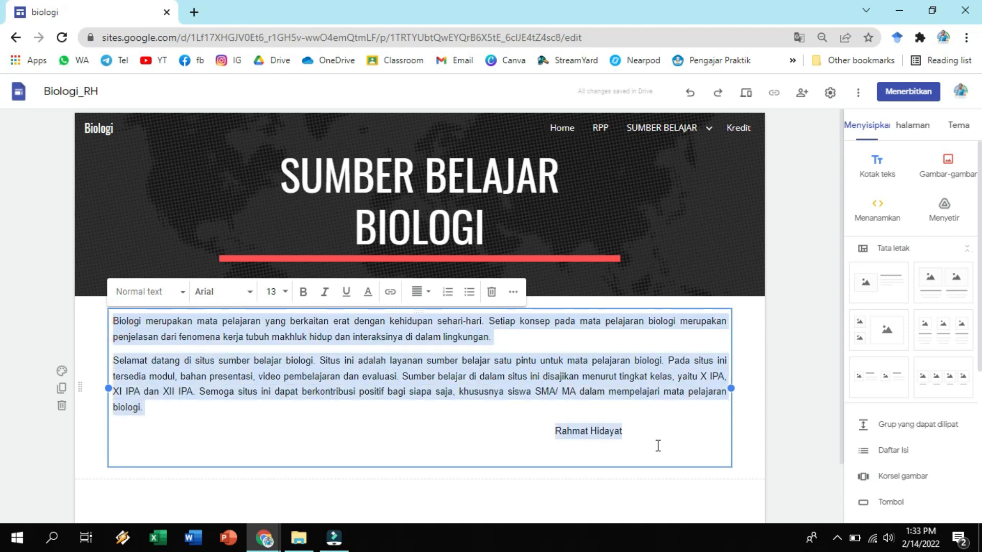
right_click(571, 370)
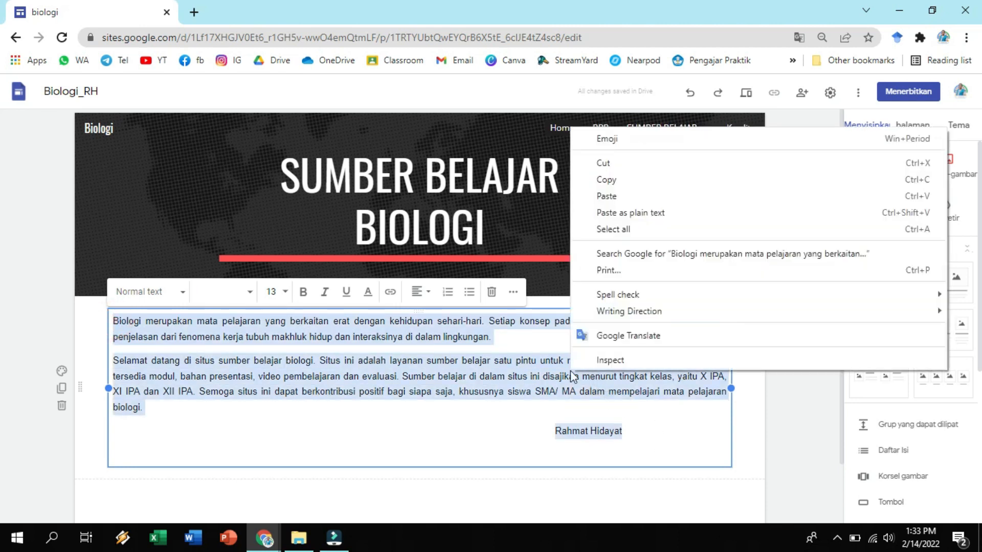
click(601, 183)
Paste the copied introduction text into the empty text box on the new Biologi RH site's home page.
mouse_move(265, 535)
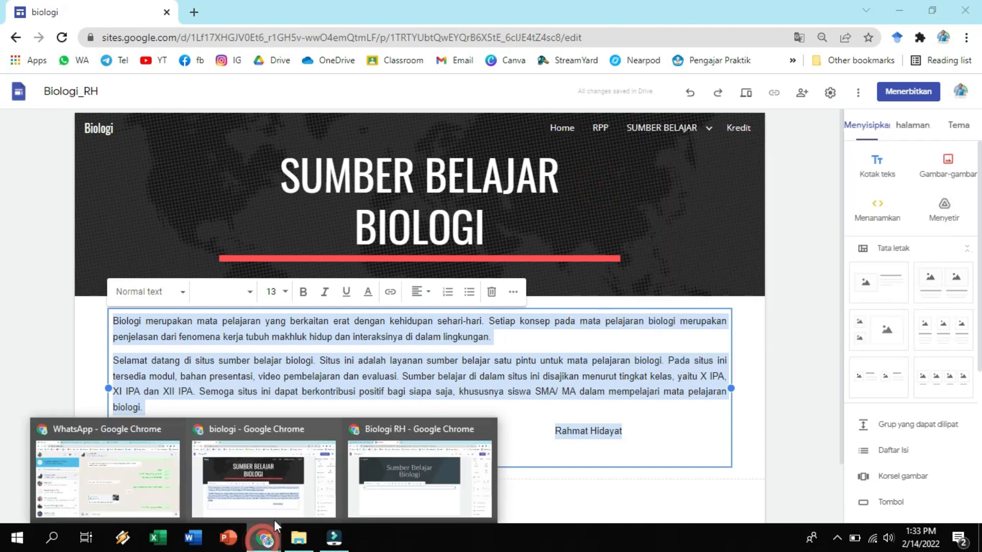
click(376, 483)
right_click(128, 322)
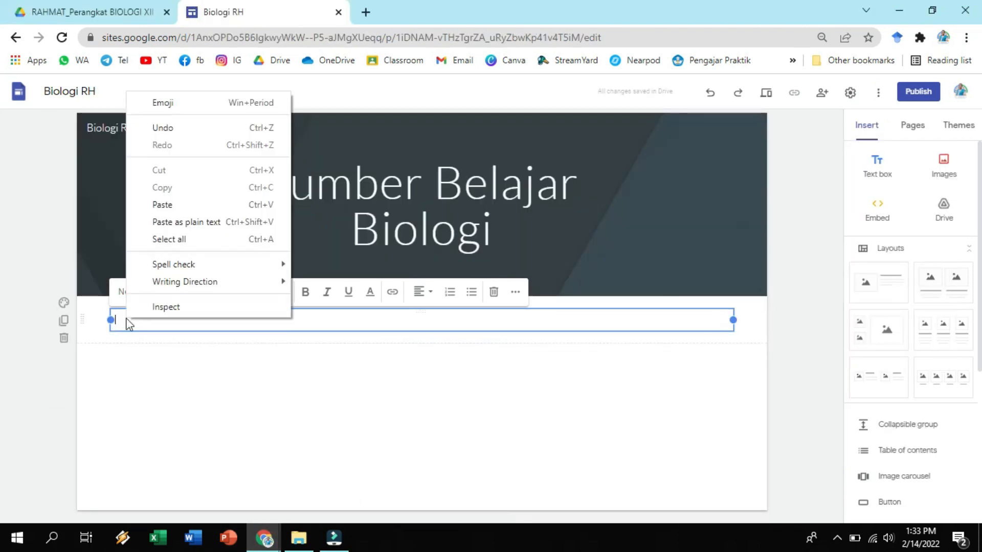
click(158, 204)
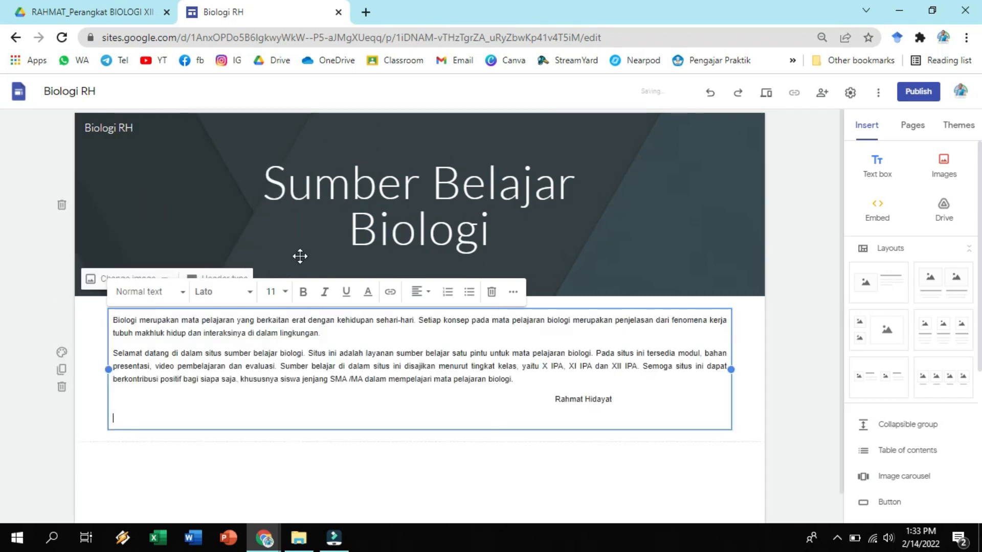
click(341, 386)
click(689, 453)
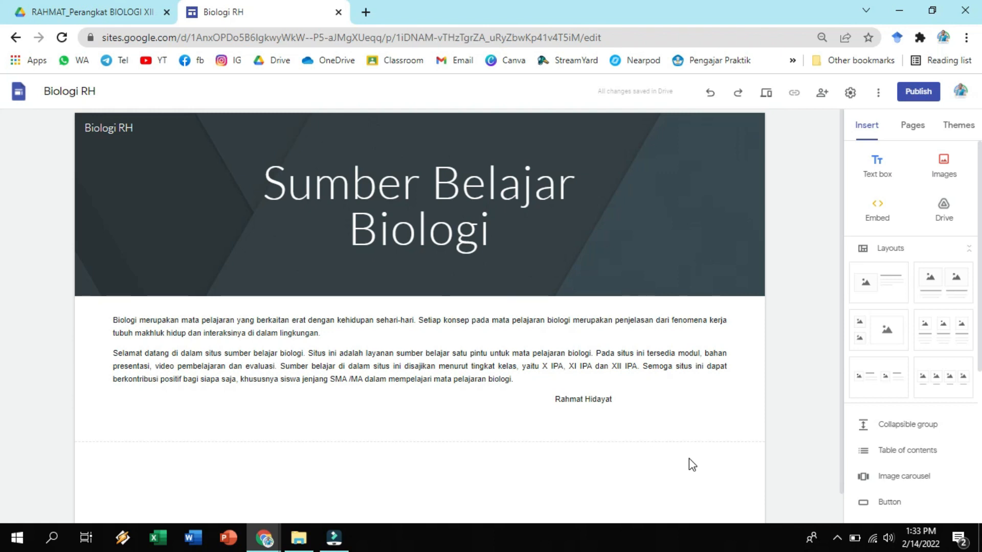
Add a new page named RPP to the site.
click(914, 125)
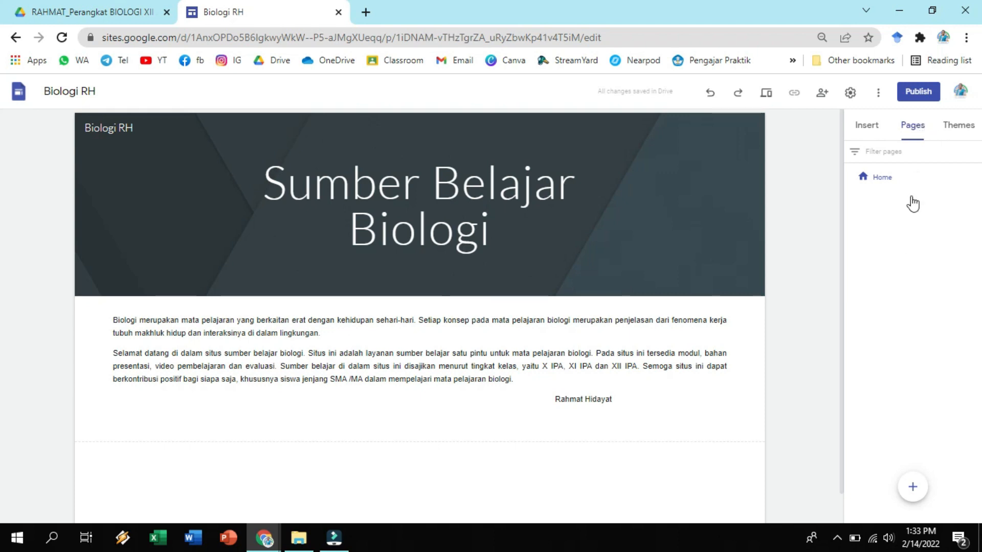
mouse_move(913, 490)
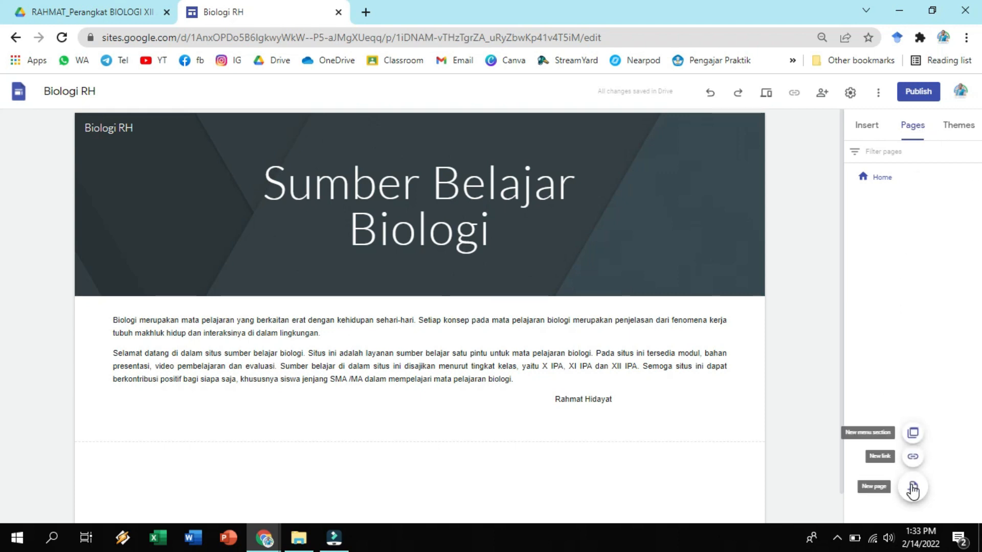
click(913, 490)
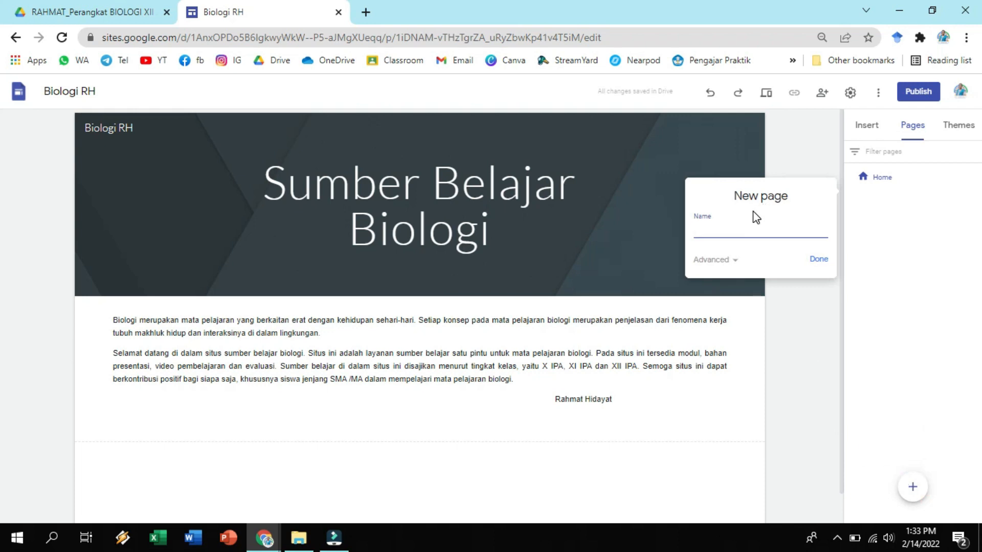
click(700, 230)
text(RPP)
click(819, 260)
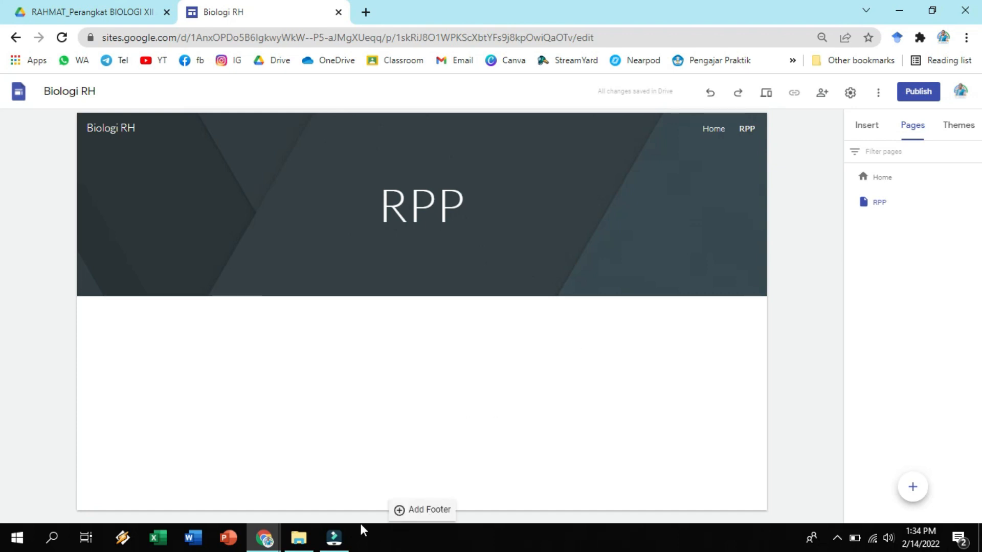
Switch to the existing Biologi_RH site and view its RPP page as a layout reference.
click(262, 540)
click(263, 476)
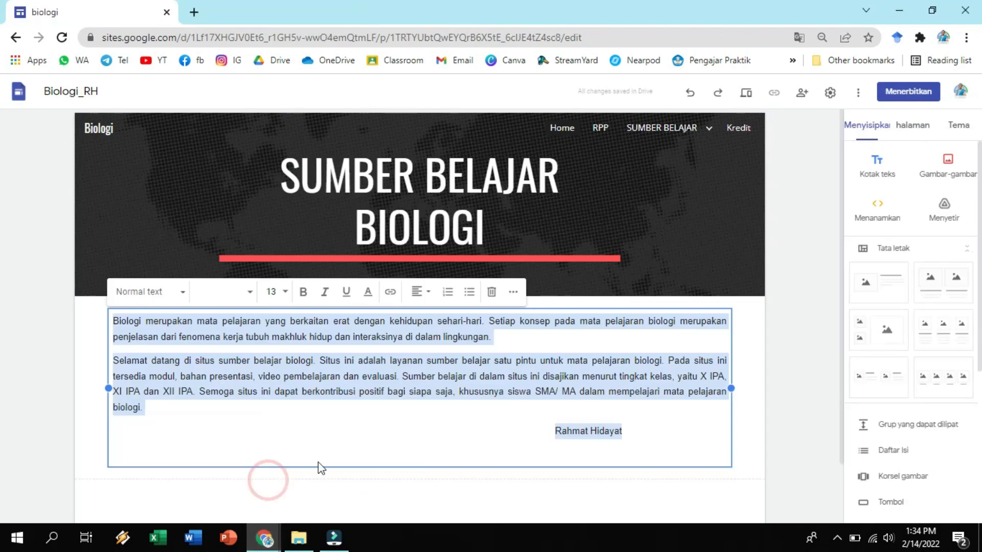
click(601, 129)
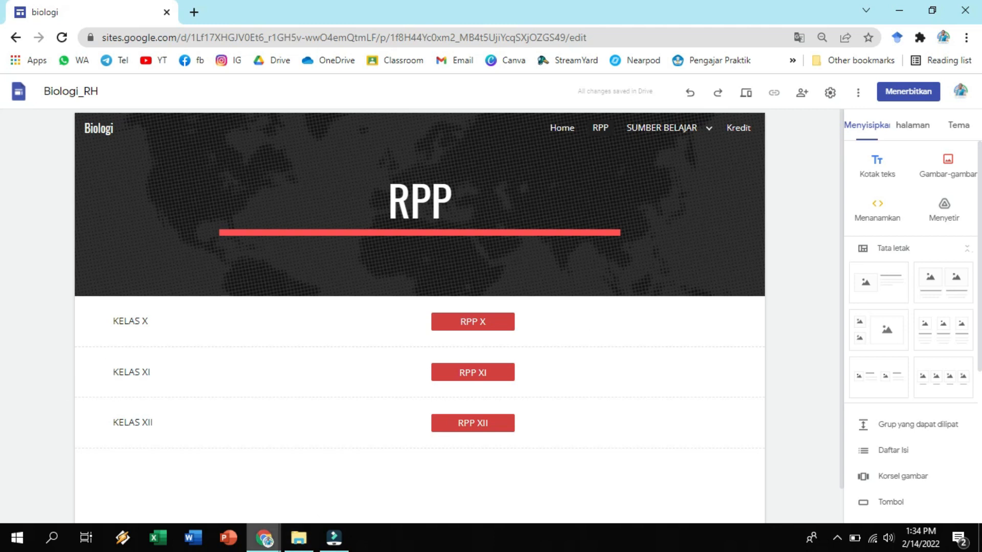
Return to the new Biologi RH site and add a text box reading KELAS X on its RPP page.
click(264, 538)
click(369, 464)
click(687, 325)
click(878, 122)
click(877, 169)
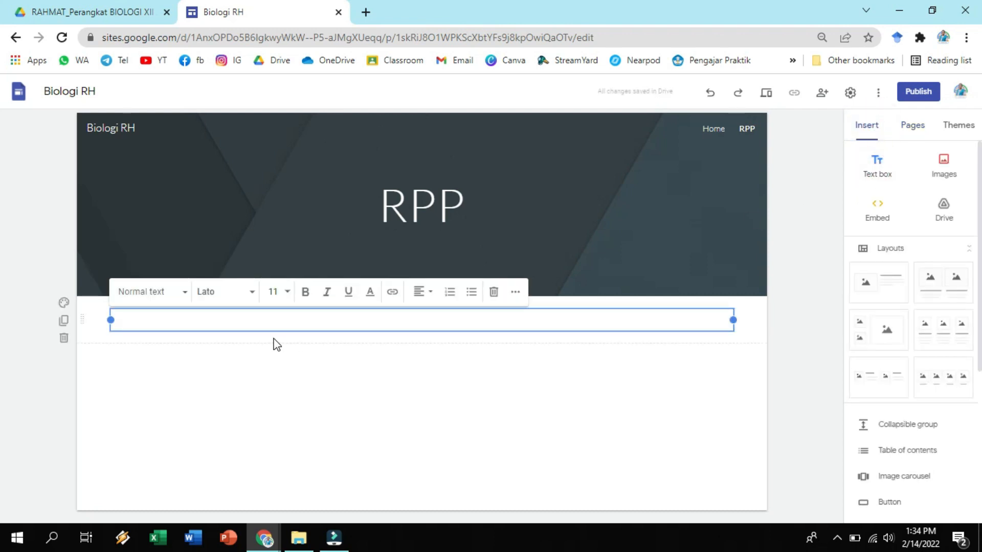
text(KEla)
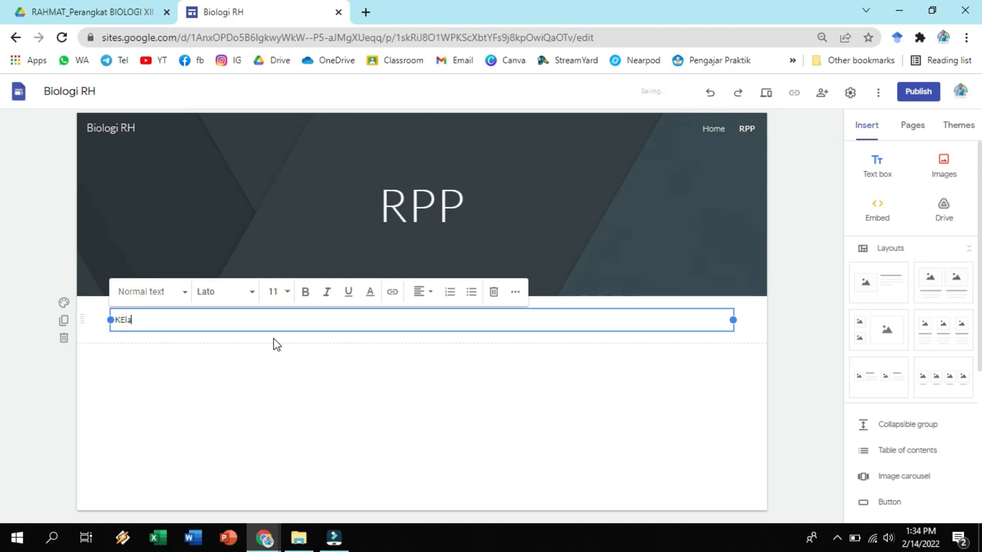
text(sLAS X)
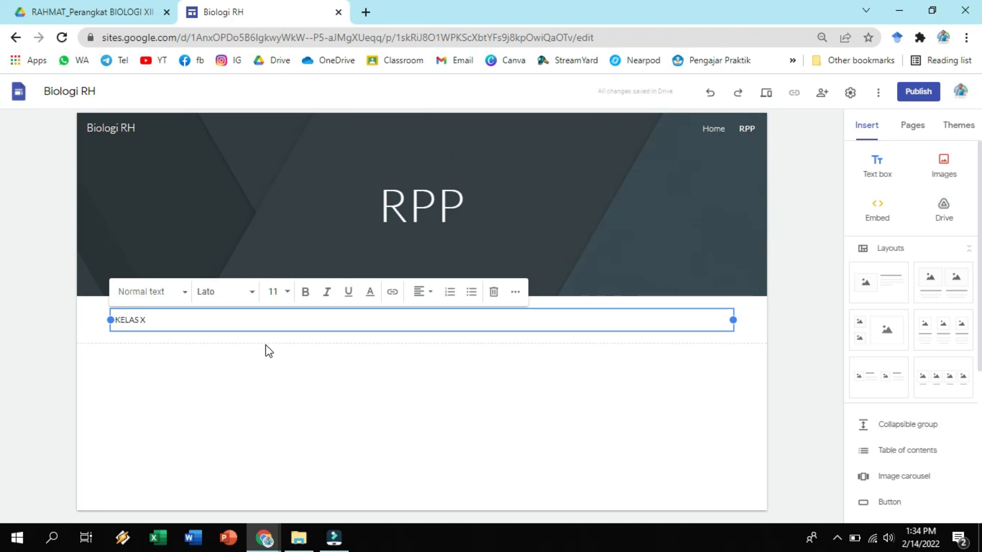
Narrow the KELAS X text box to less than half the page width, freeing space beside it.
click(266, 345)
click(313, 314)
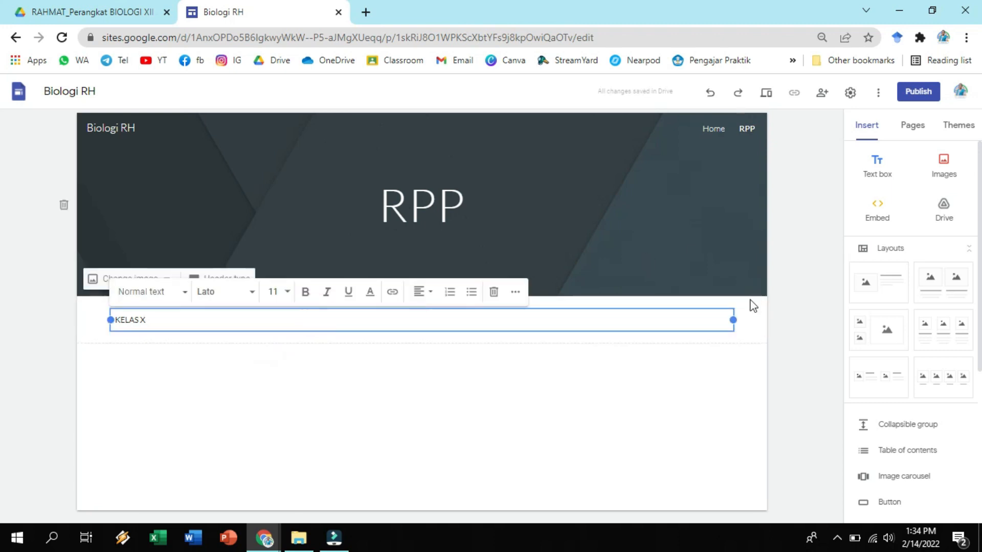
drag(734, 320, 366, 326)
click(374, 362)
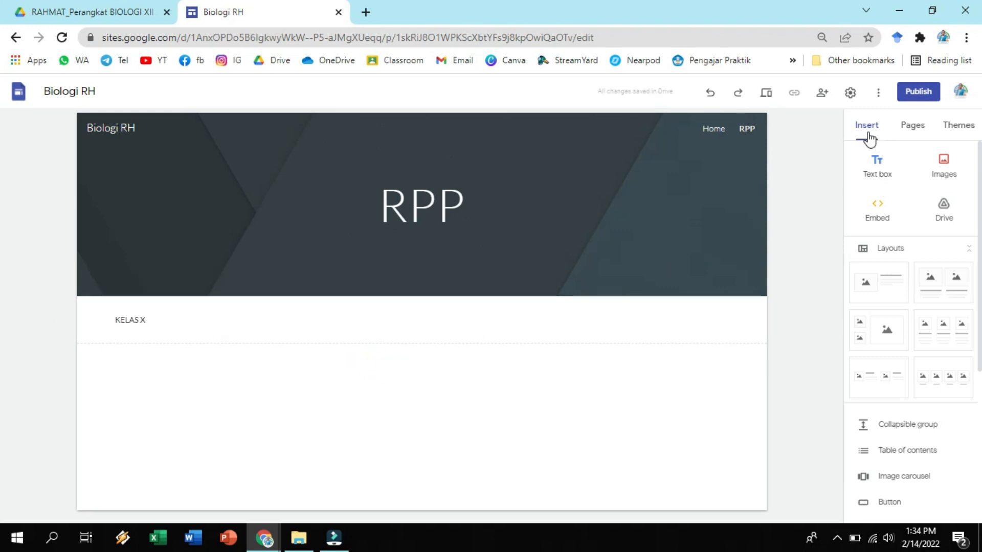
Insert a button named RPP with the placeholder link W.
scroll(890, 358, down, 1)
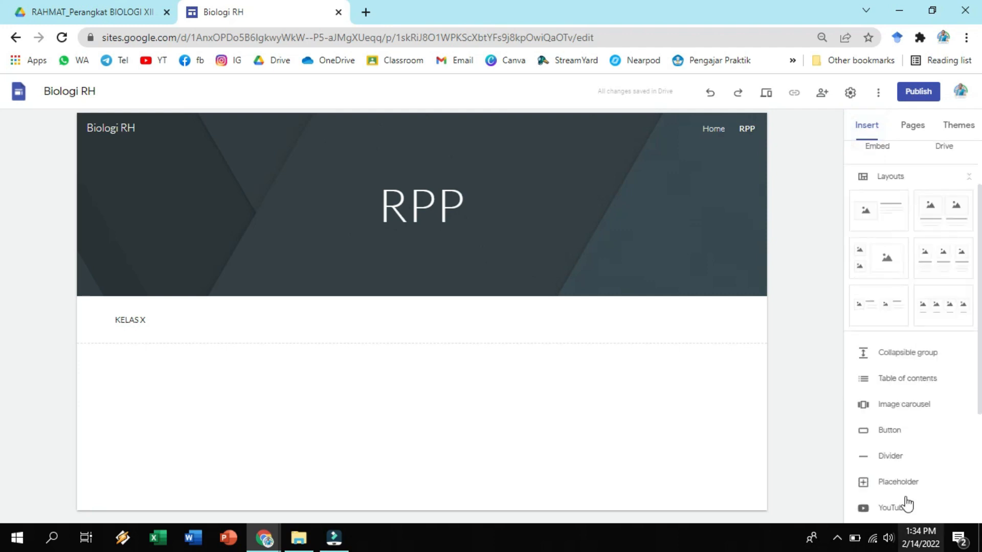
click(896, 433)
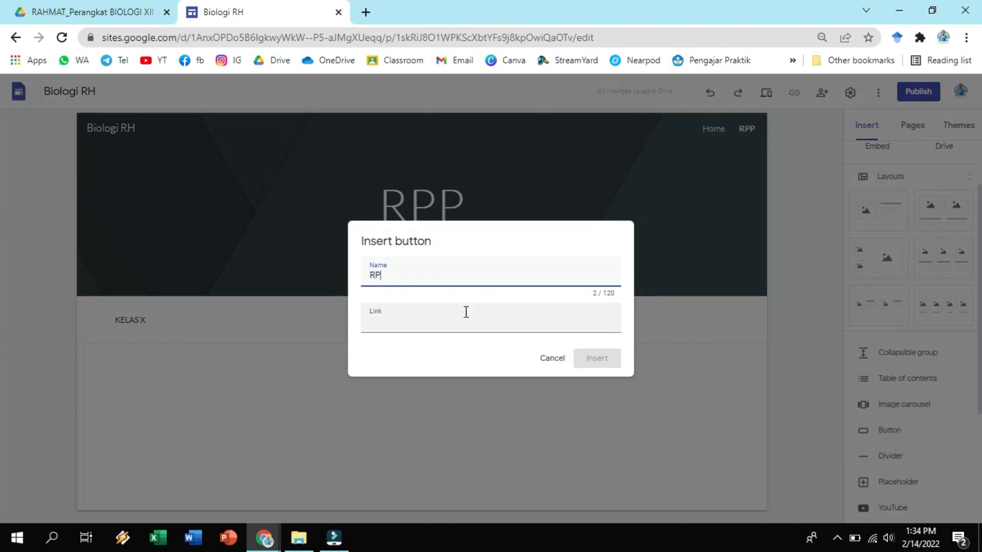
click(384, 324)
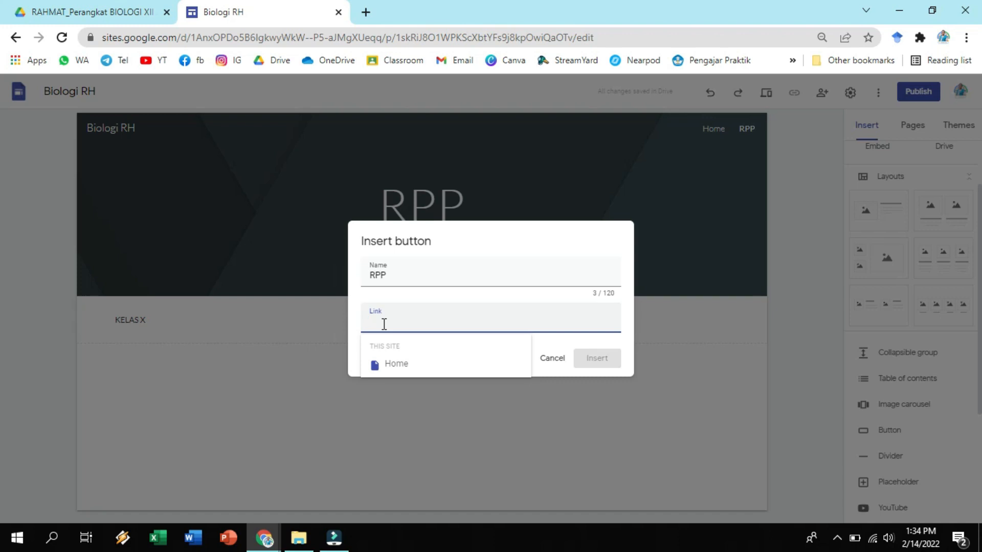
text(W)
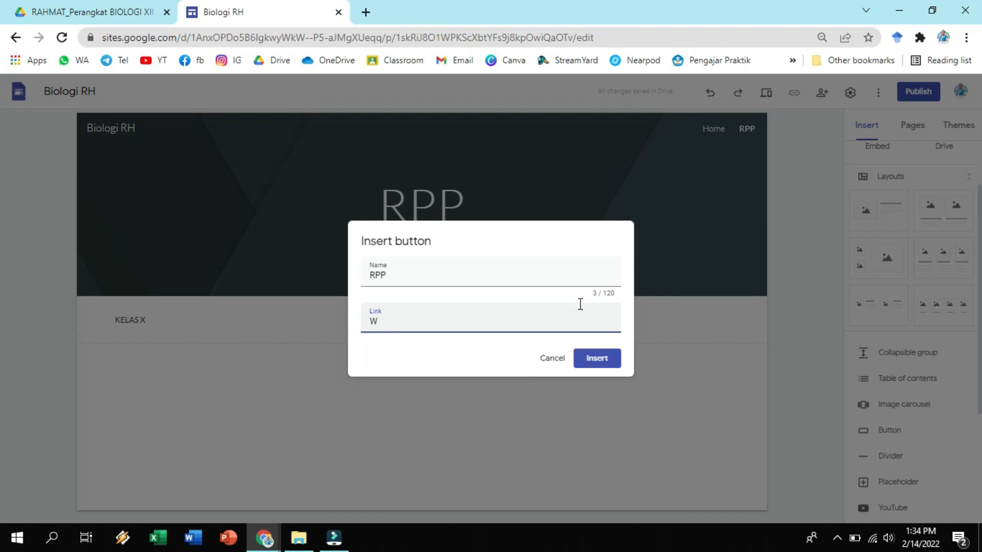
click(602, 361)
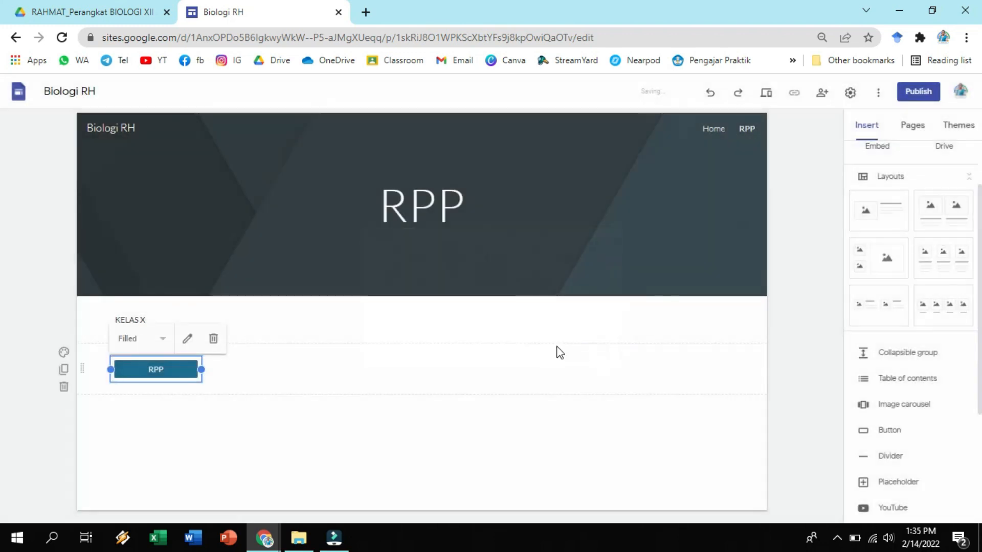
Move the RPP button up into the KELAS X section, beside the text box.
click(214, 378)
drag(148, 368, 398, 319)
click(427, 379)
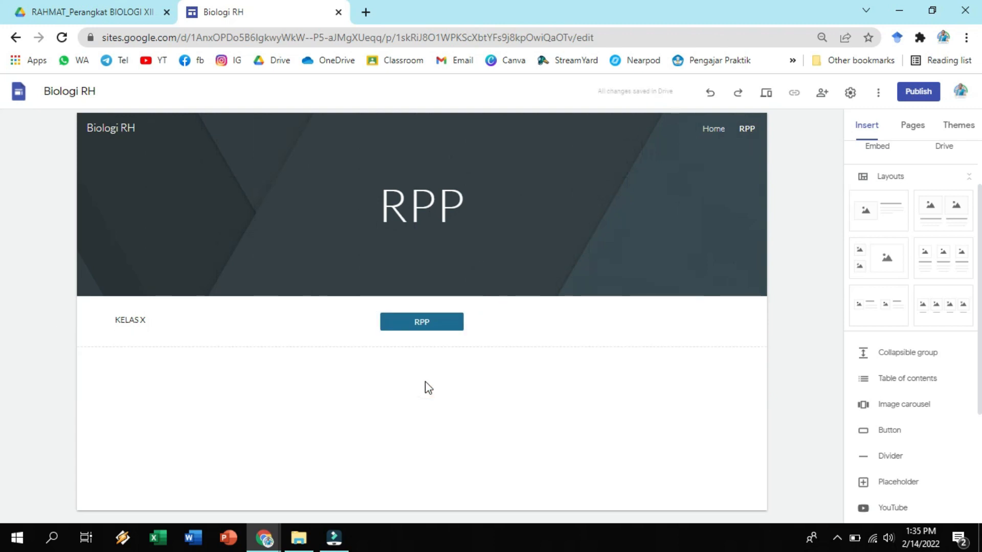
Duplicate the KELAS X section on the RPP page and change the copy's text to KELAS XI.
click(286, 344)
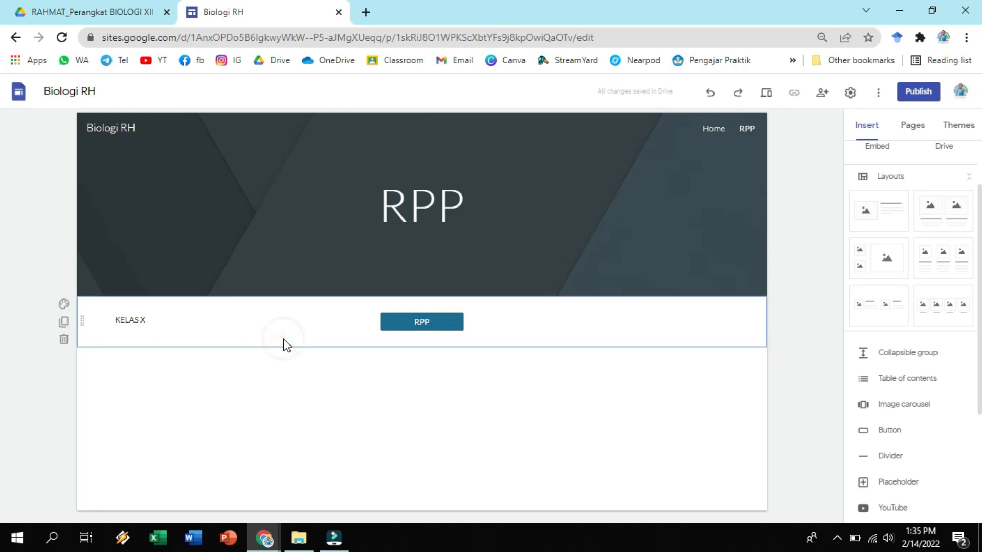
click(64, 322)
click(160, 369)
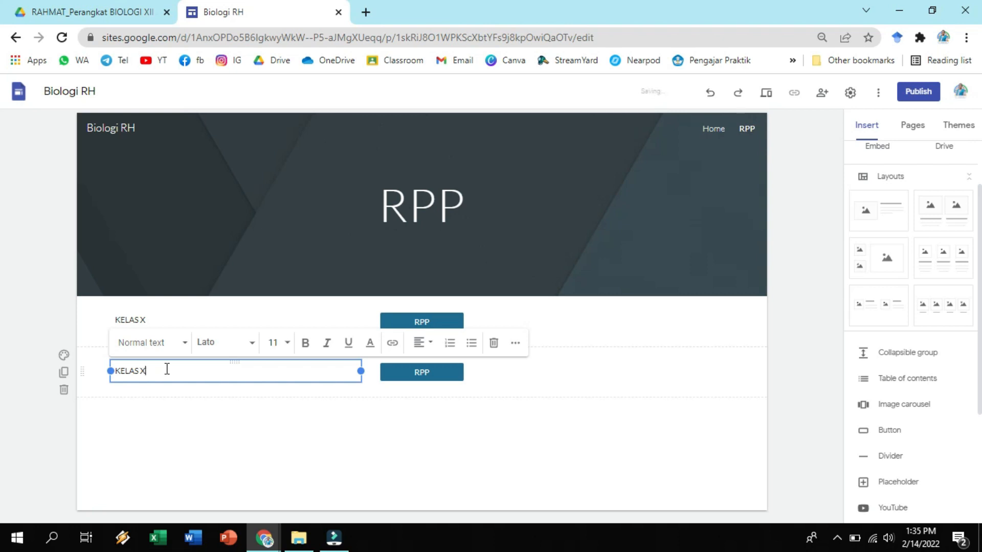
click(160, 414)
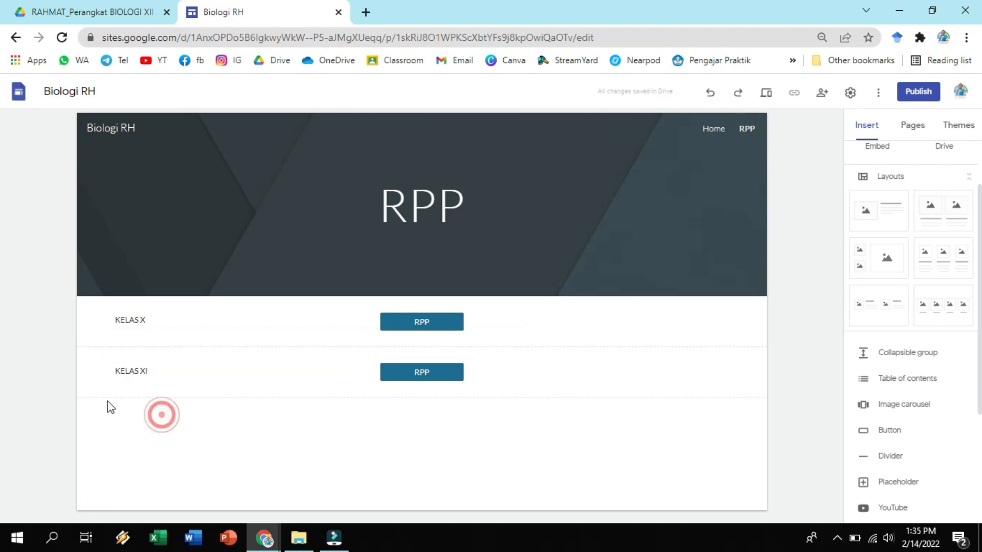
Duplicate the KELAS XI section and change the copy's text to KELAS XII.
click(64, 371)
click(146, 385)
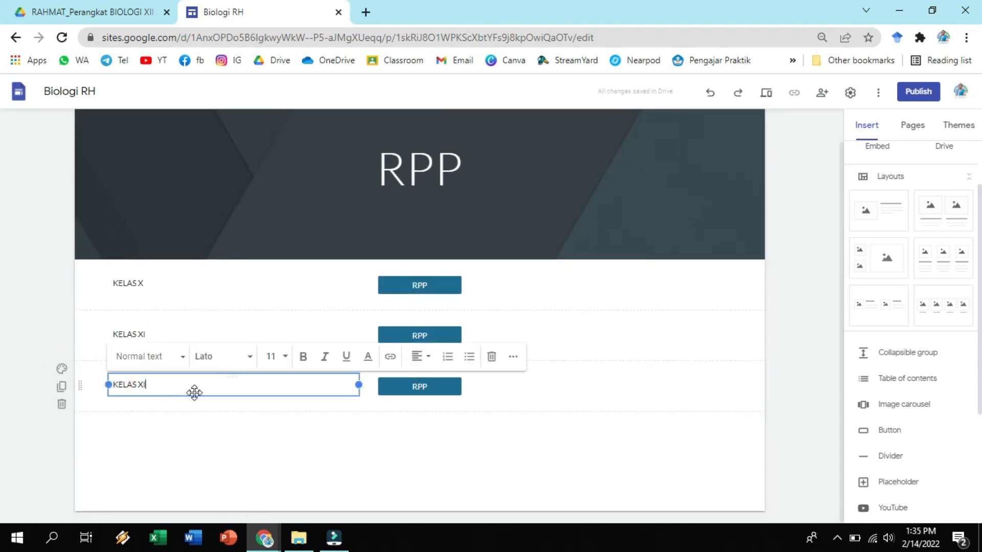
text(II)
key(BackSpace)
click(361, 440)
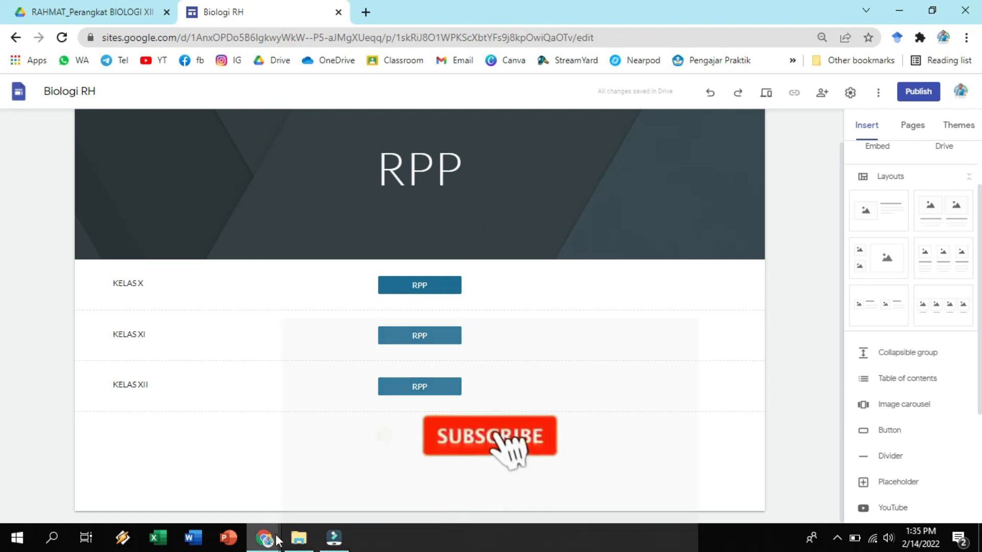
Switch to the finished biologi example site and examine its RPP page and navigation entries.
mouse_move(277, 541)
click(291, 484)
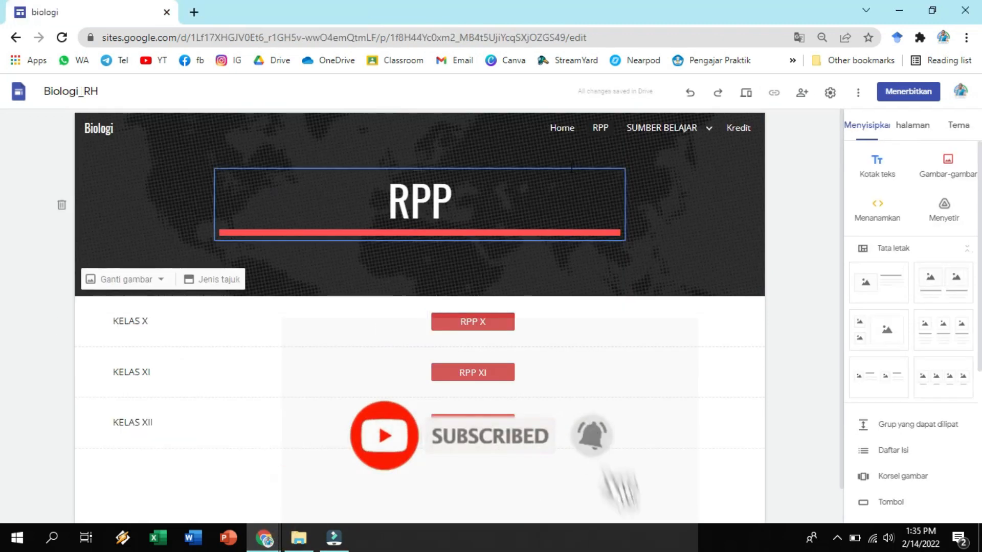
mouse_move(695, 128)
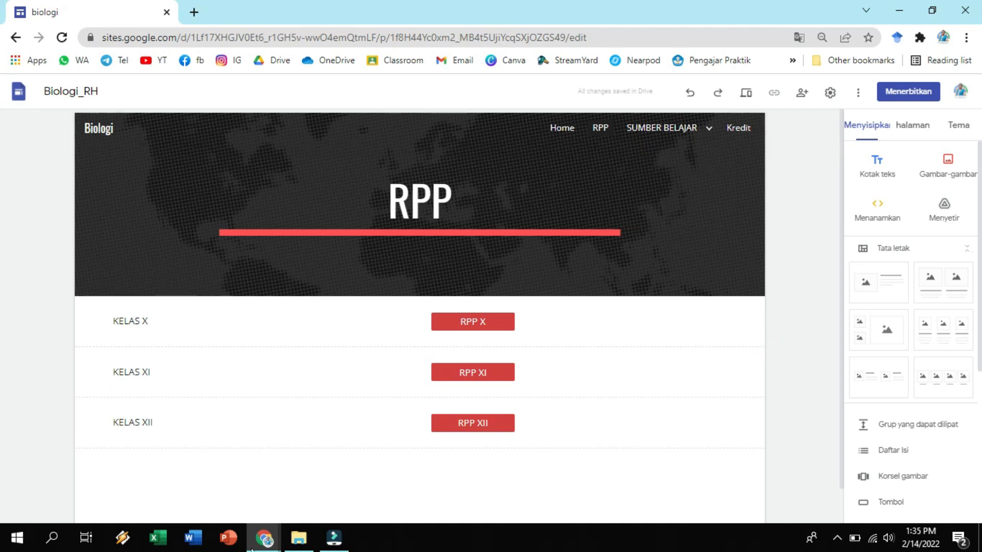
Return to the Biologi RH site and add a new page named Sumber Belajar.
mouse_move(263, 539)
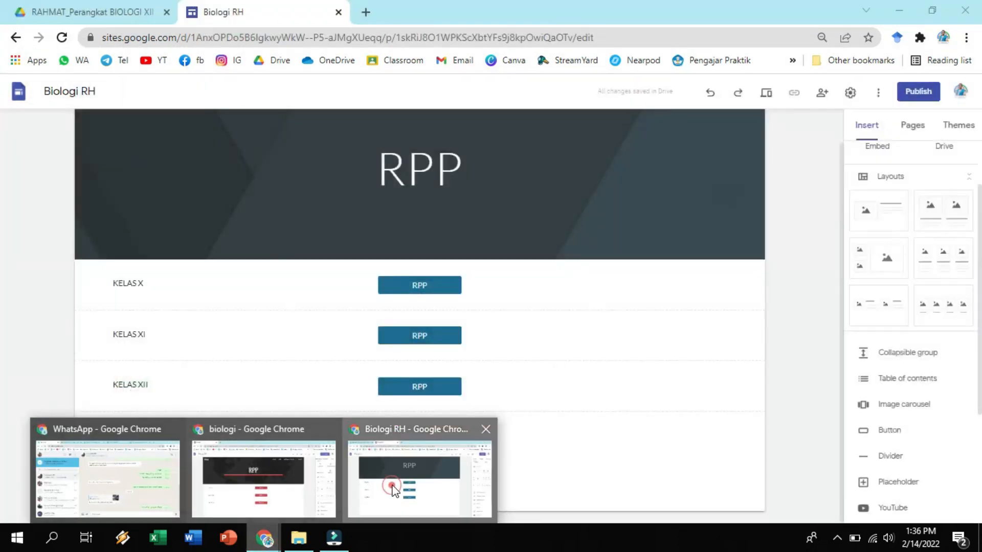
click(392, 490)
click(913, 126)
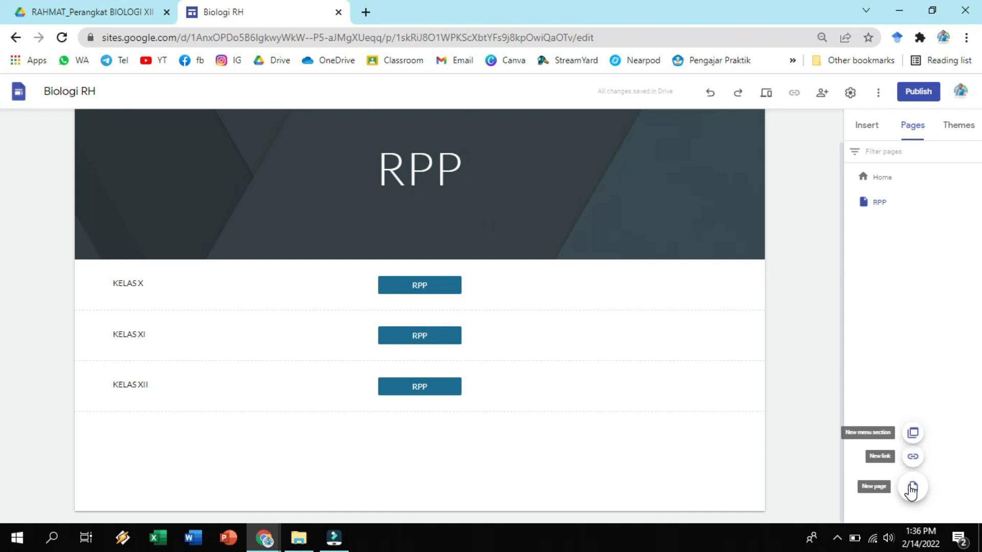
click(912, 489)
click(756, 258)
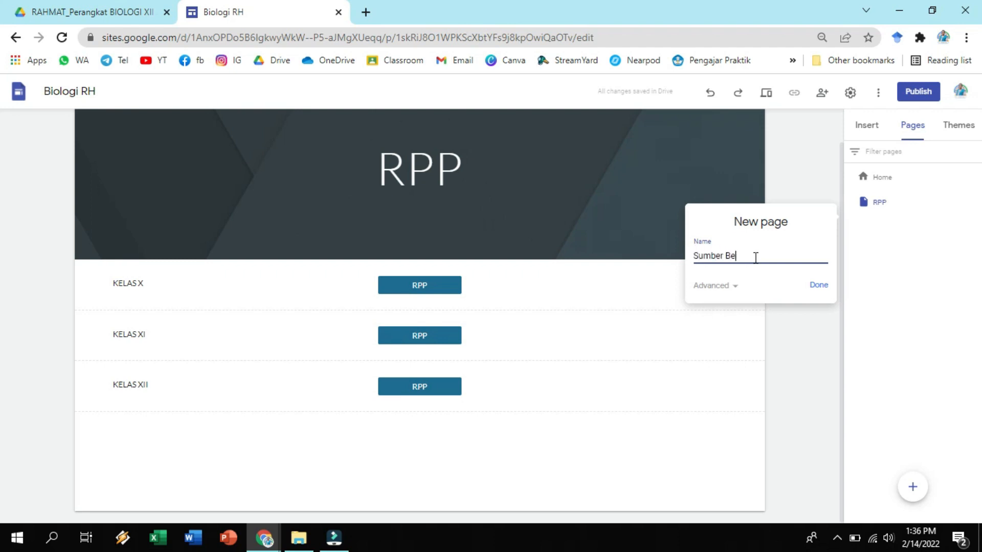
click(820, 287)
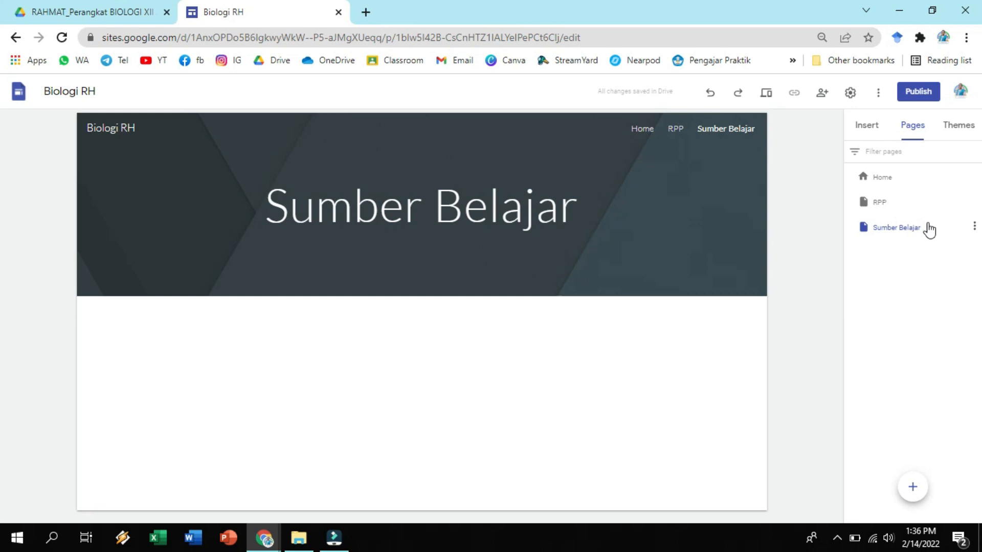
Add a subpage named Kelas X under the Sumber Belajar page.
click(974, 227)
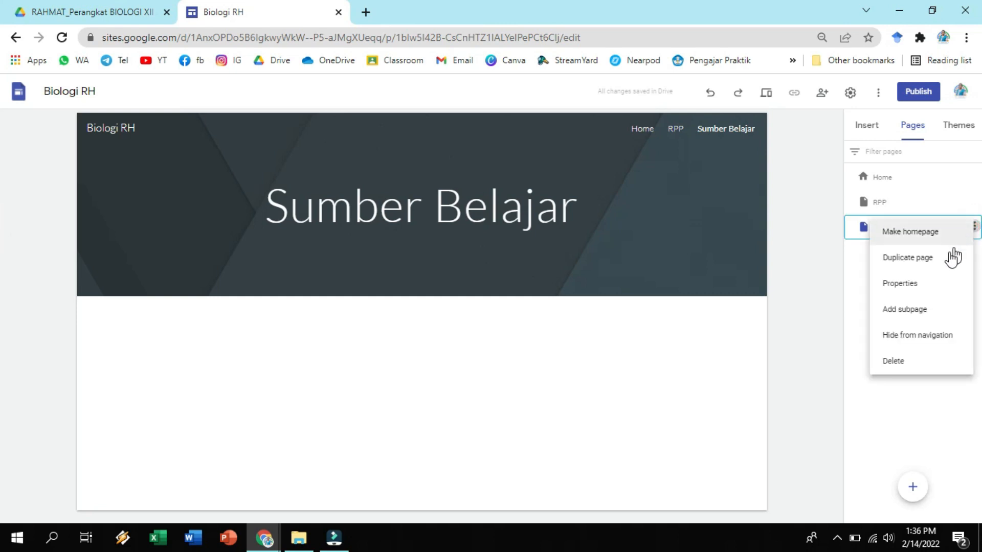
click(913, 314)
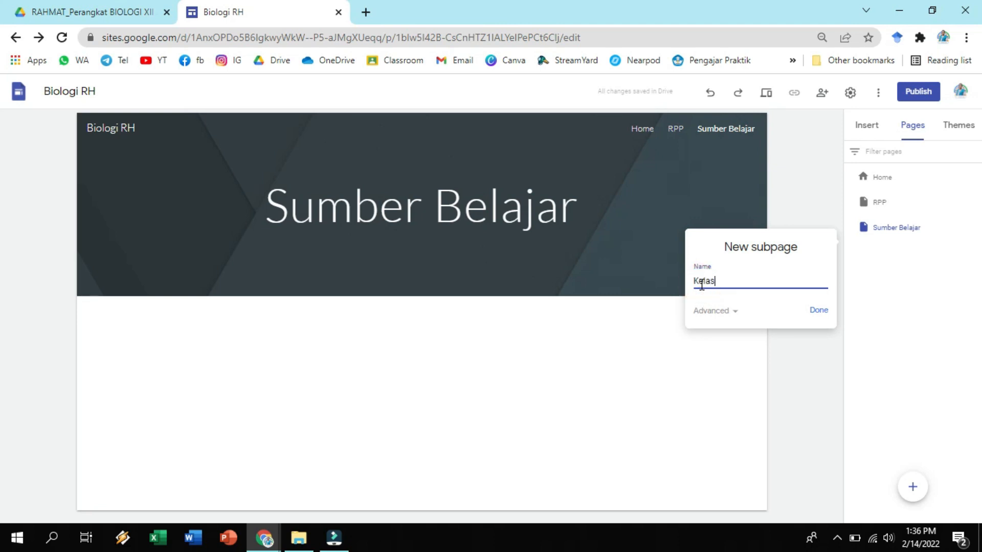
click(819, 311)
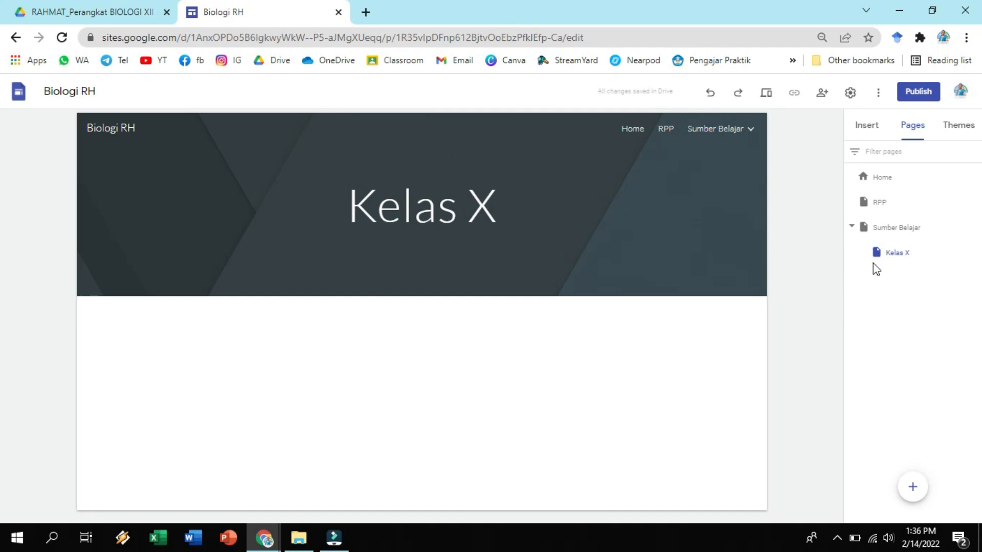
Switch to the biologi example site and examine the chapter rows and buttons on its Kelas X page.
mouse_move(744, 134)
mouse_move(264, 538)
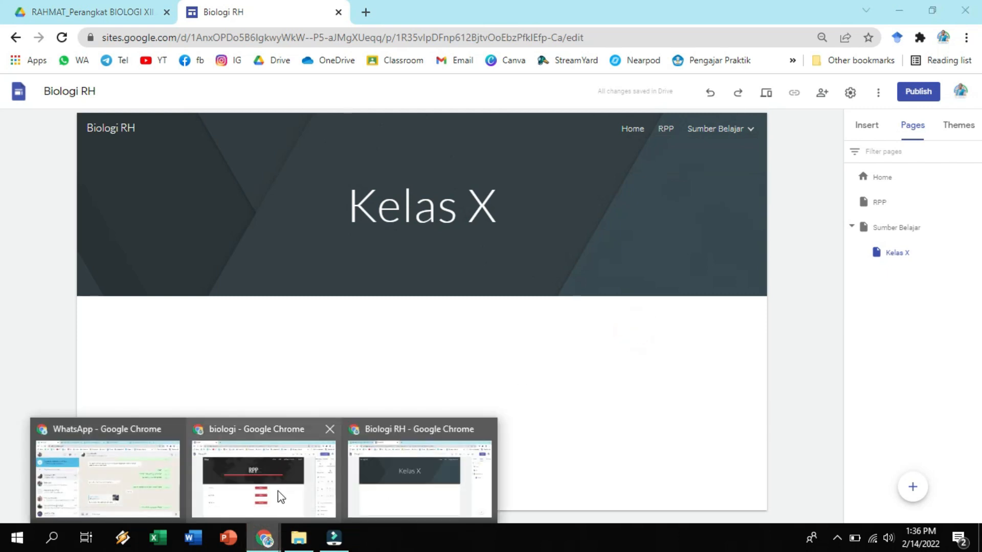
click(277, 491)
mouse_move(648, 143)
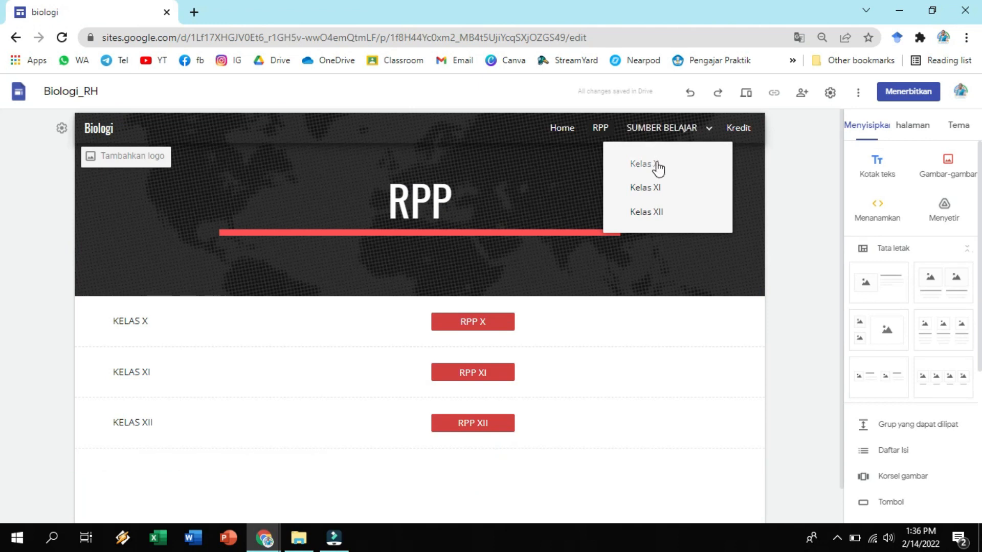
click(657, 164)
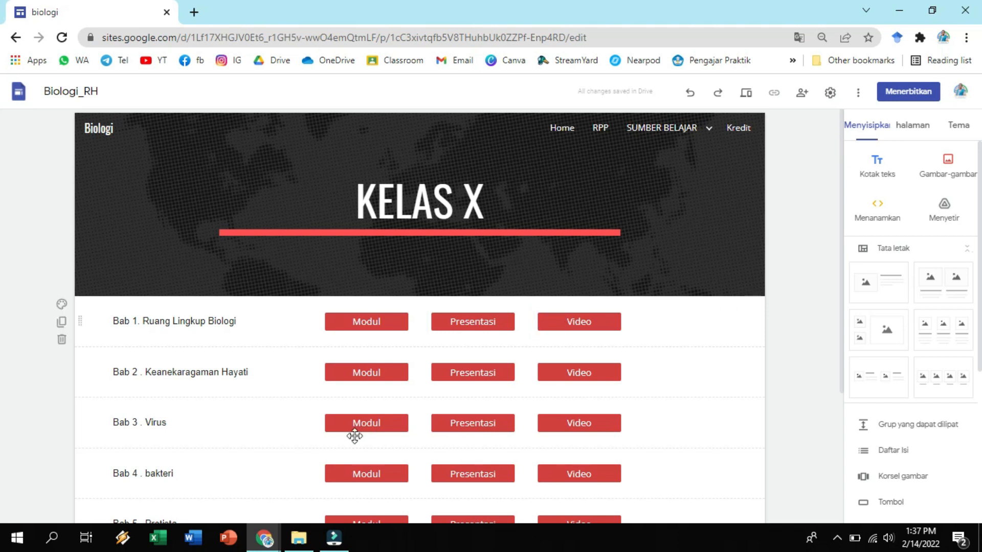
Return to the Biologi RH site and add a text box reading Bab 1. AAAA on its Kelas X page.
mouse_move(269, 537)
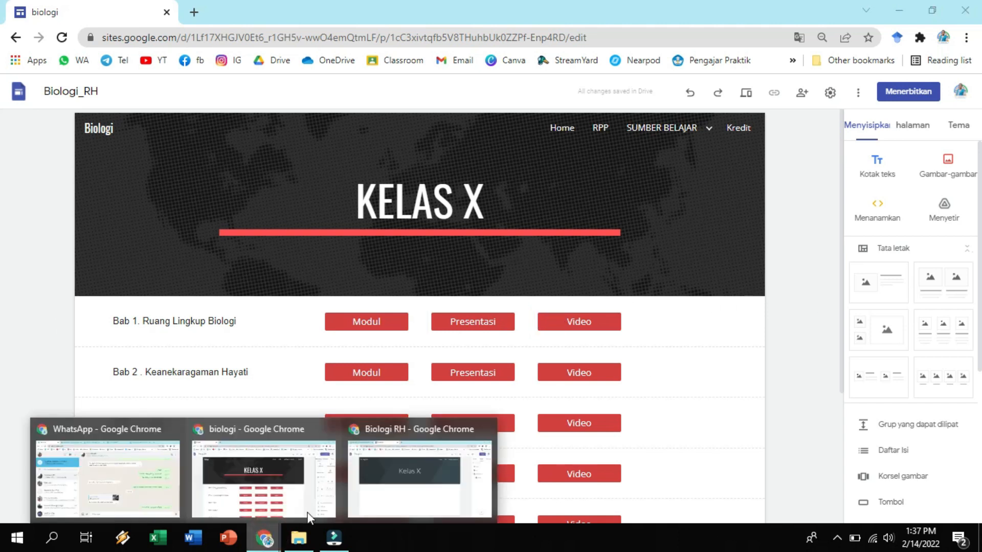
click(390, 481)
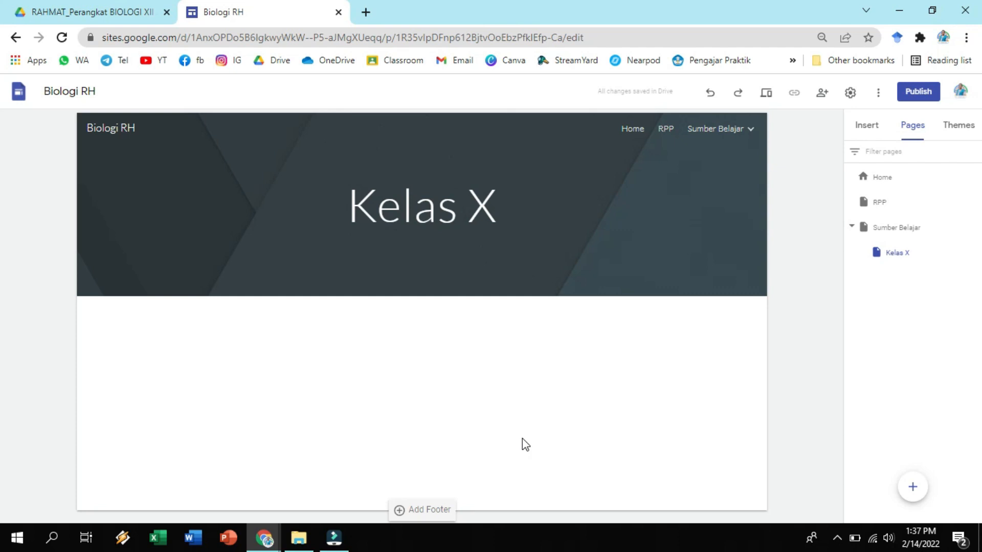
click(444, 340)
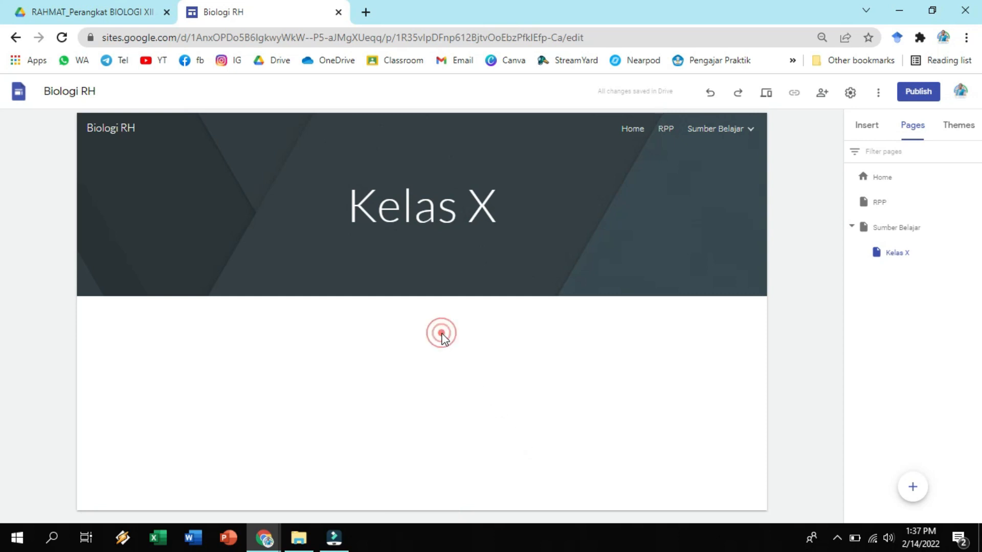
click(866, 131)
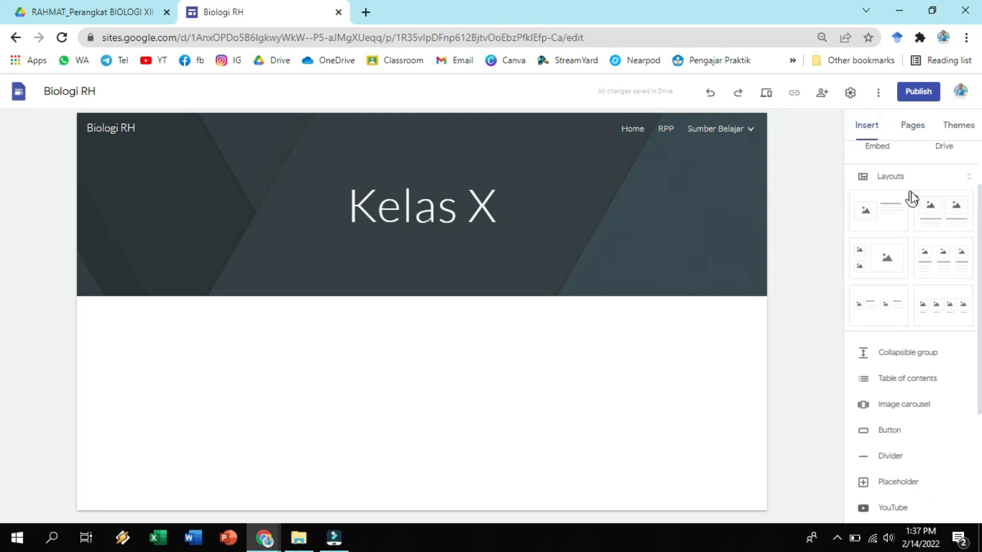
scroll(910, 197, up, 2)
click(884, 177)
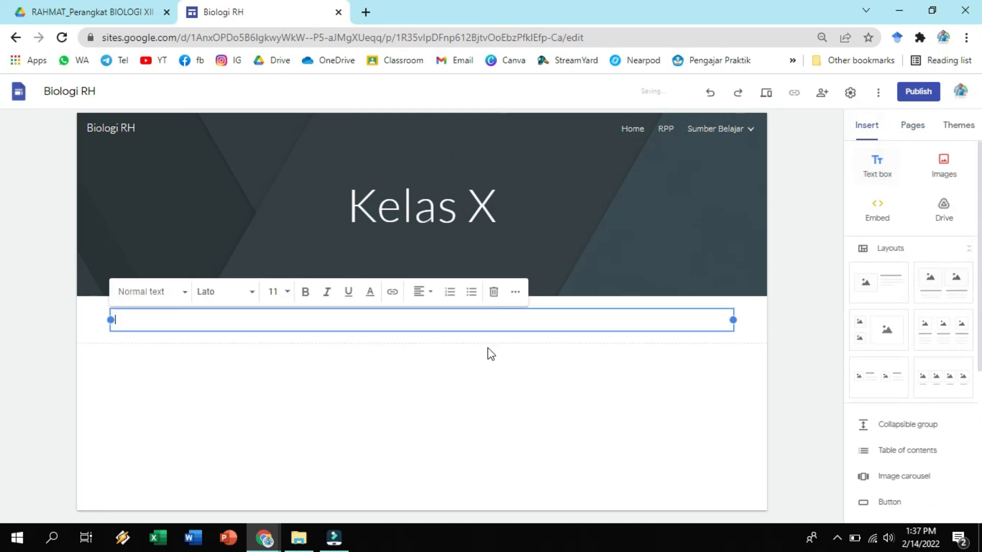
text(Bab 1. AAAA)
click(422, 358)
Narrow the Bab 1. AAAA text box to less than half the page width, freeing space beside it.
click(638, 314)
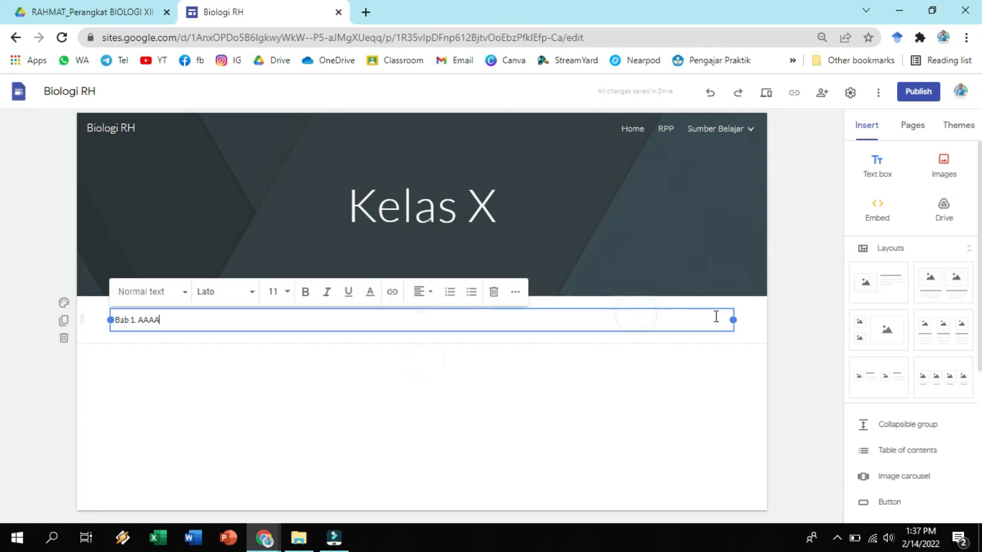
drag(732, 320, 363, 322)
click(369, 366)
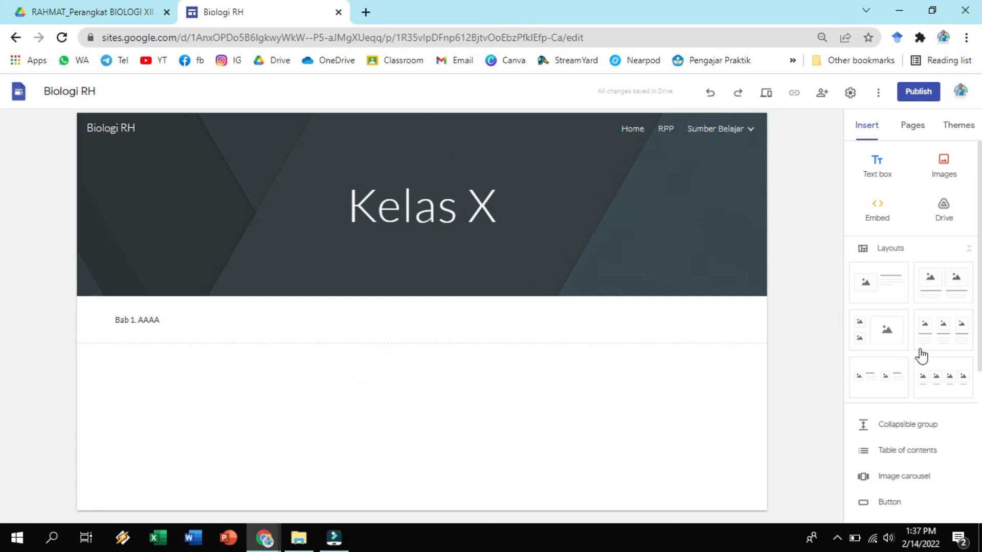
Insert a button named Video with the placeholder link w and move it beside the Bab 1. AAAA text box.
click(868, 135)
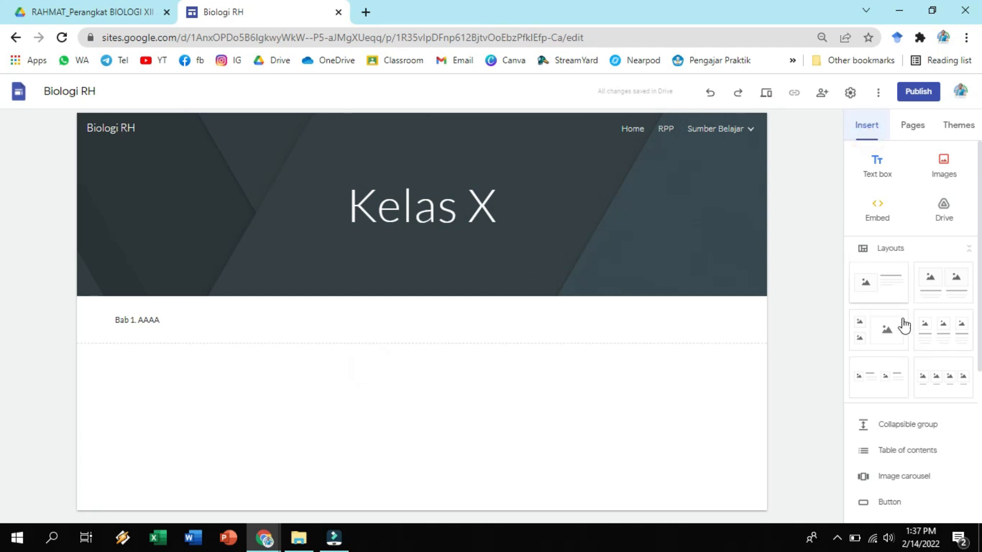
scroll(899, 358, down, 1)
click(877, 431)
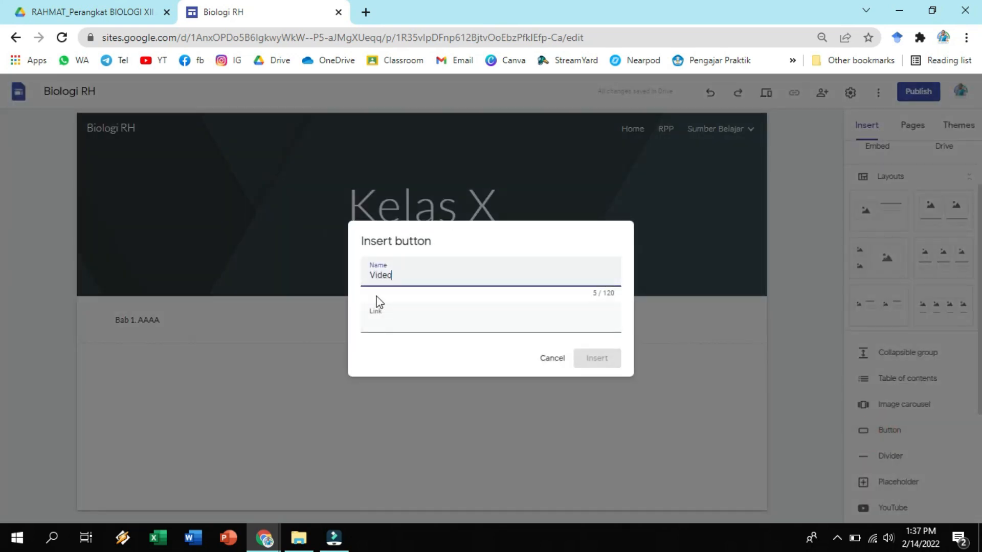
click(388, 314)
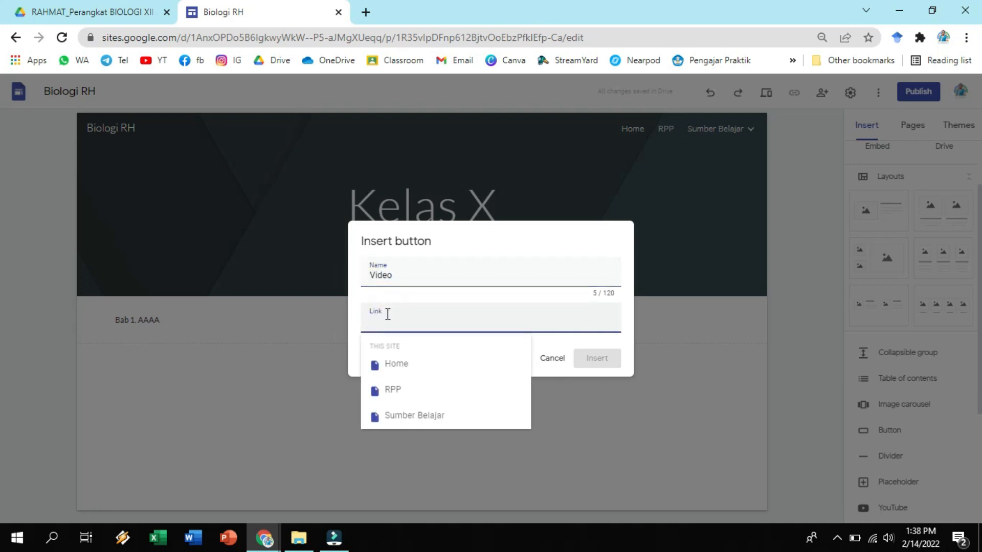
text(w)
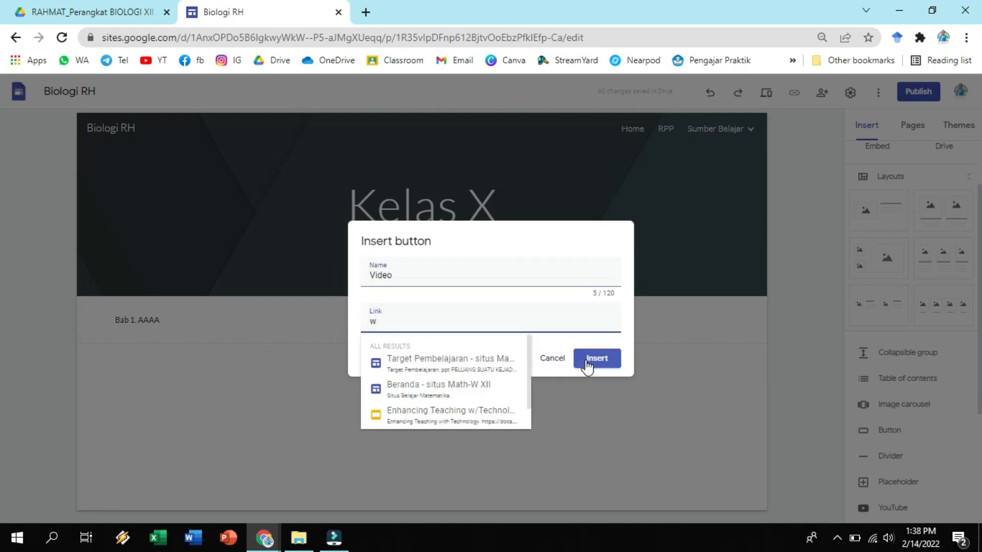
click(587, 367)
drag(139, 363, 403, 322)
click(440, 320)
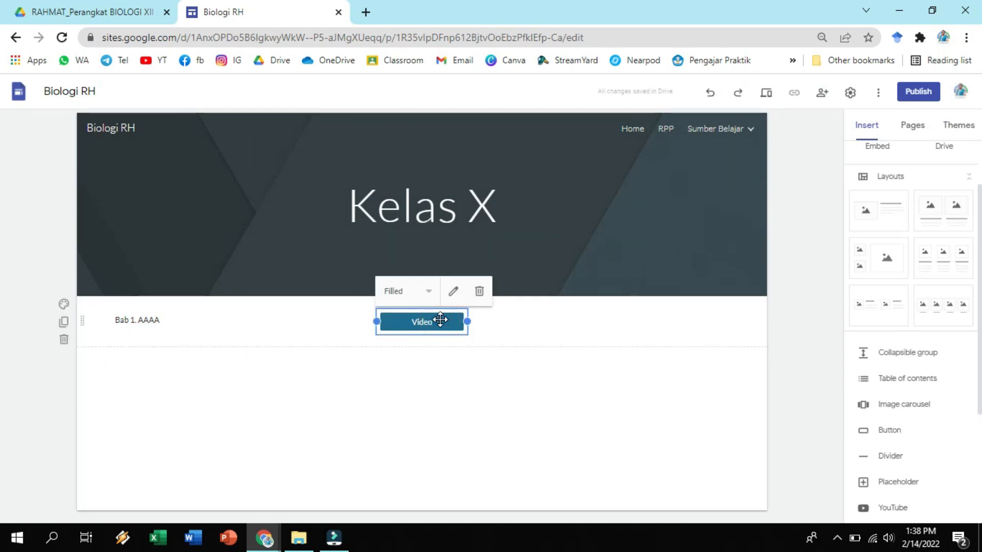
Insert a button named Presentasi with the placeholder link W and move it to the right of the Video button.
click(891, 431)
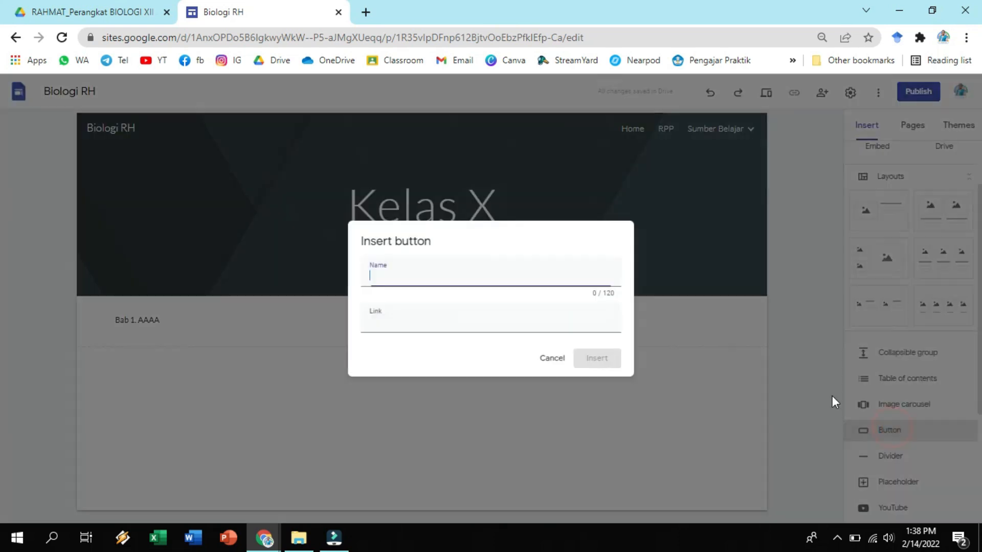
text(Presentasi)
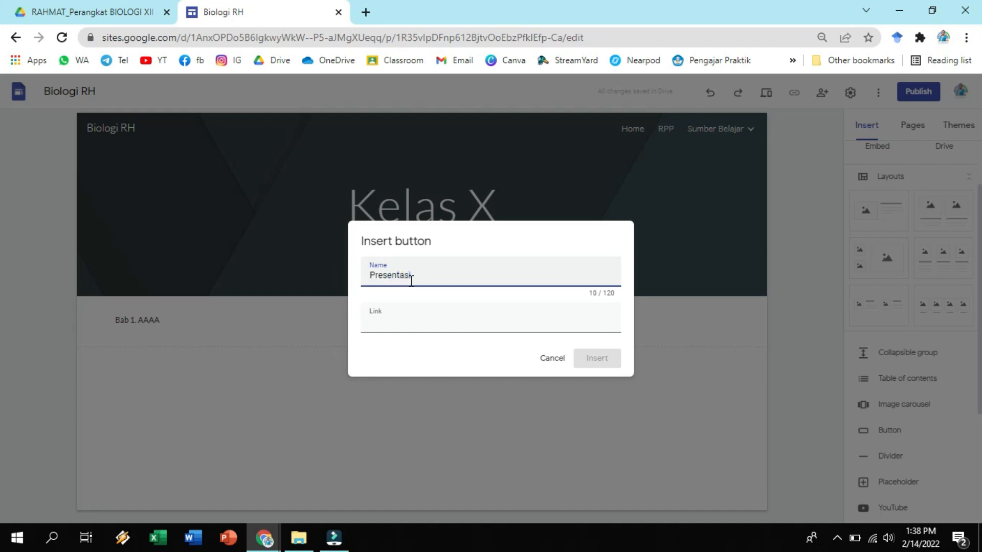
click(410, 316)
text(W)
click(583, 361)
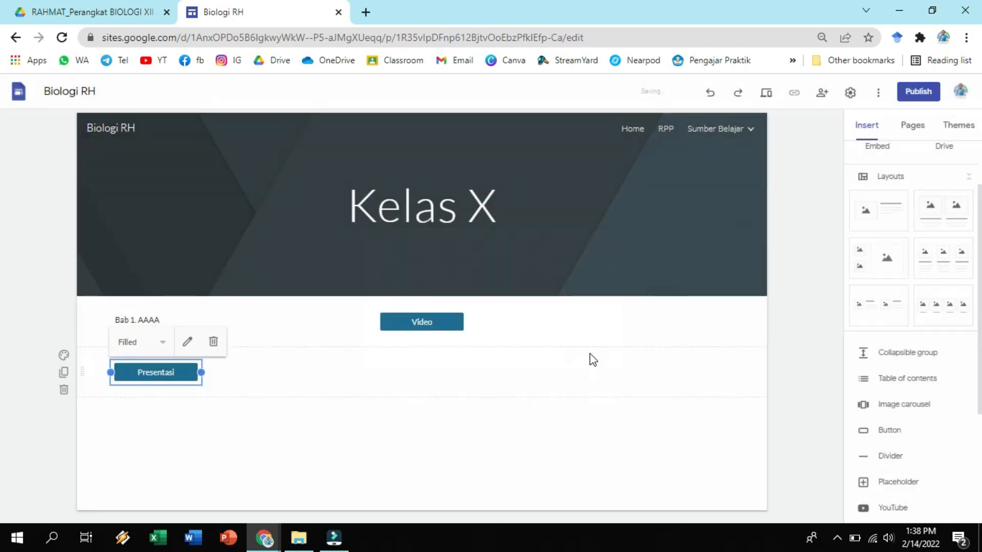
drag(172, 372, 517, 317)
Insert a button named Modul with the placeholder link w on the Kelas X page.
click(897, 431)
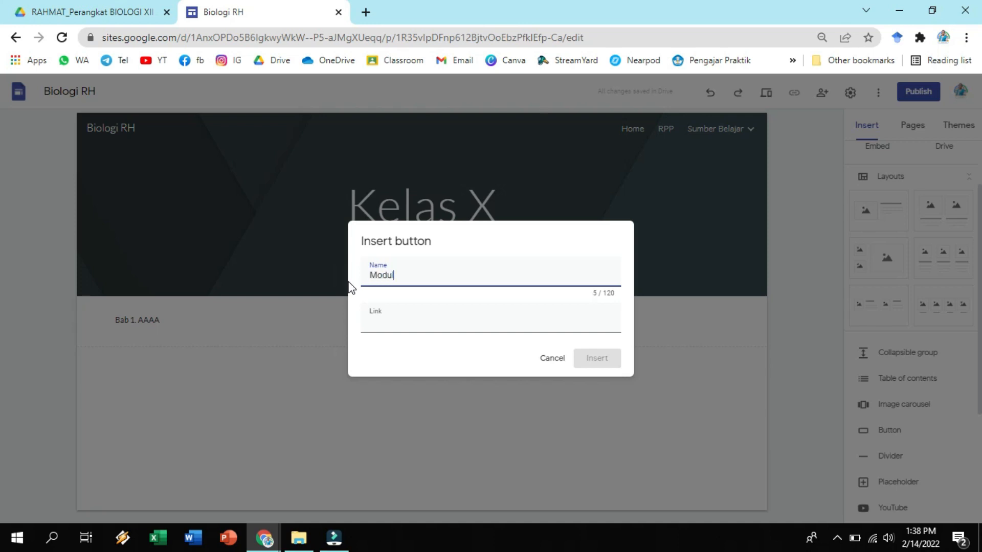
click(469, 322)
text(w)
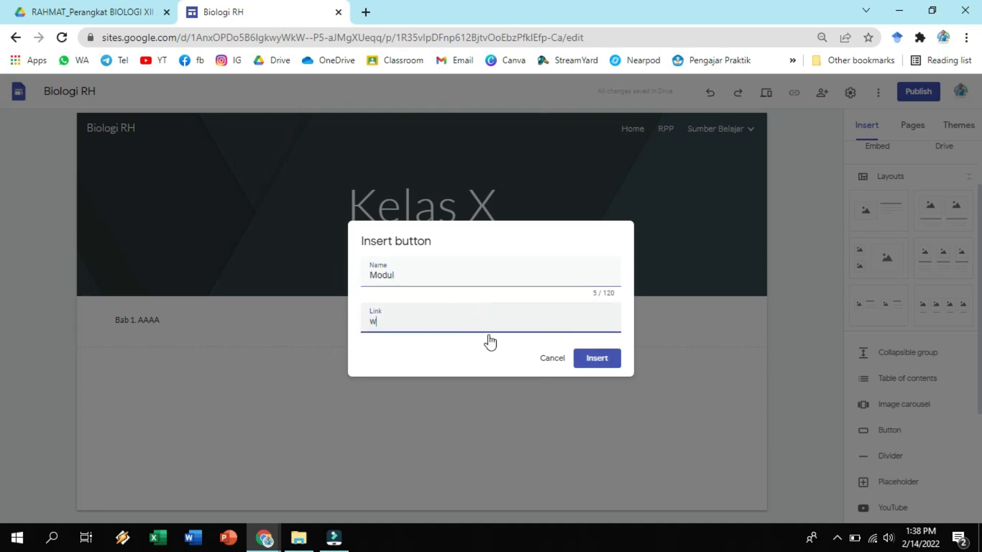
click(596, 358)
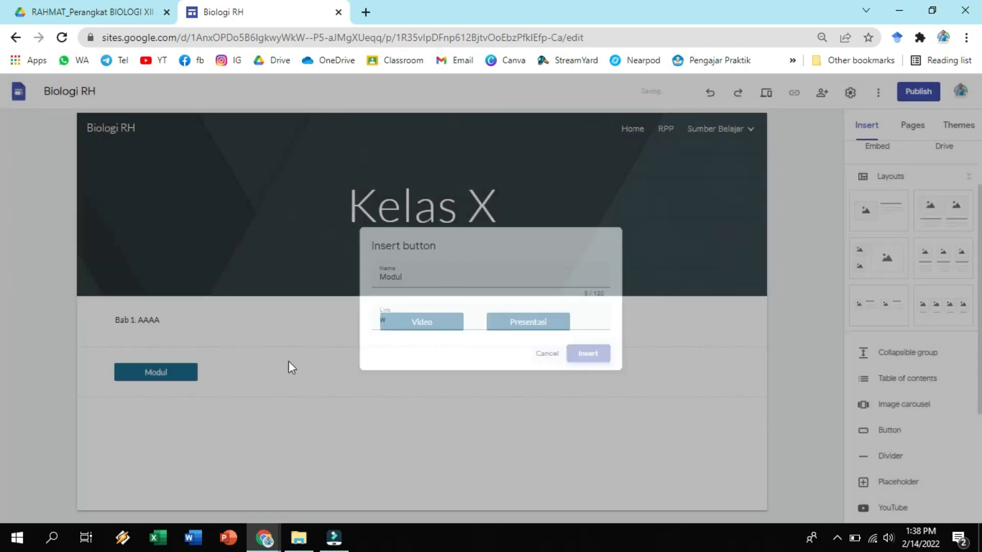
Move the Modul button to the right of the Presentasi button in the Bab 1. AAAA row.
click(182, 369)
drag(179, 368, 621, 322)
click(633, 380)
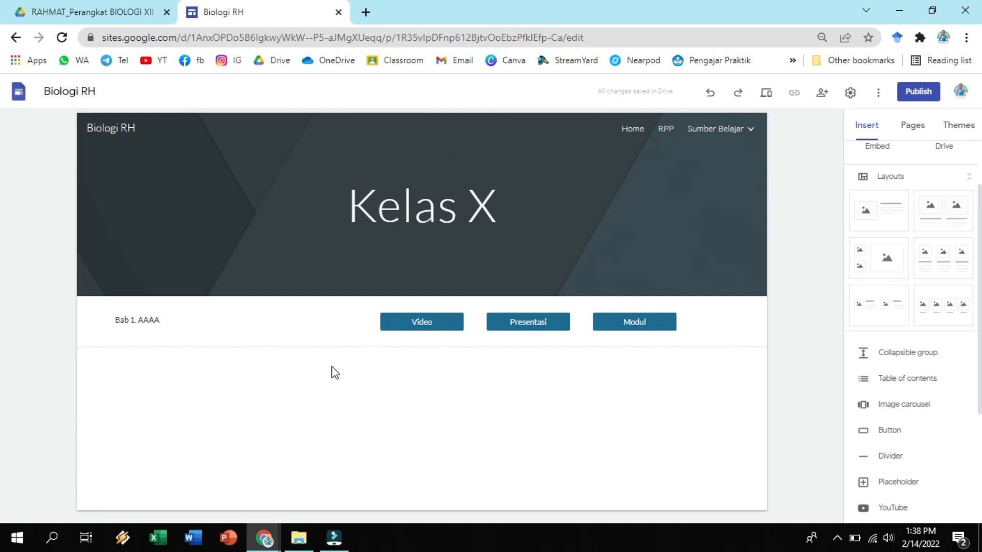
Duplicate the Bab 1. AAAA section and rename the copy's text Bab 2 AAAA.
click(302, 342)
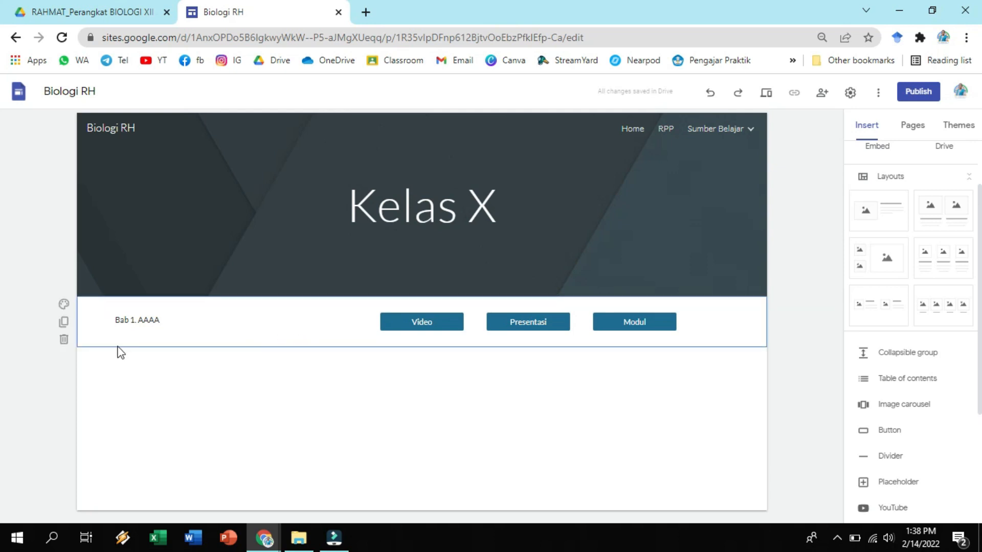
click(64, 323)
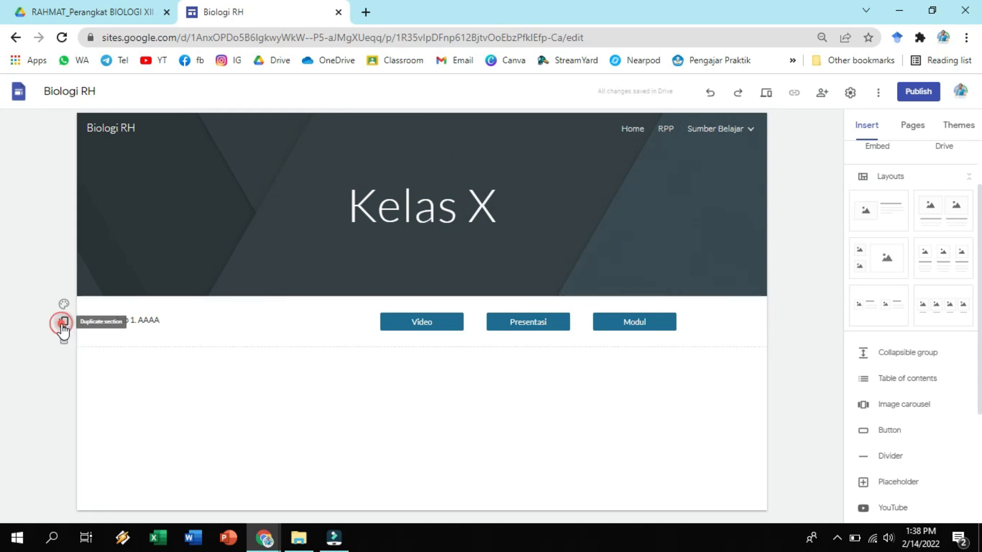
click(137, 371)
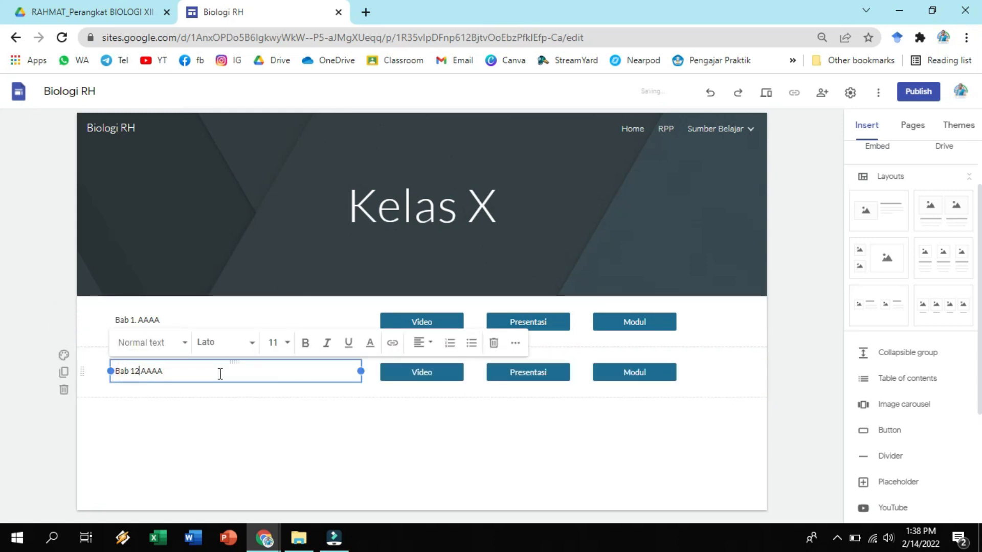
key(BackSpace)
key(BackSpace)
text(2)
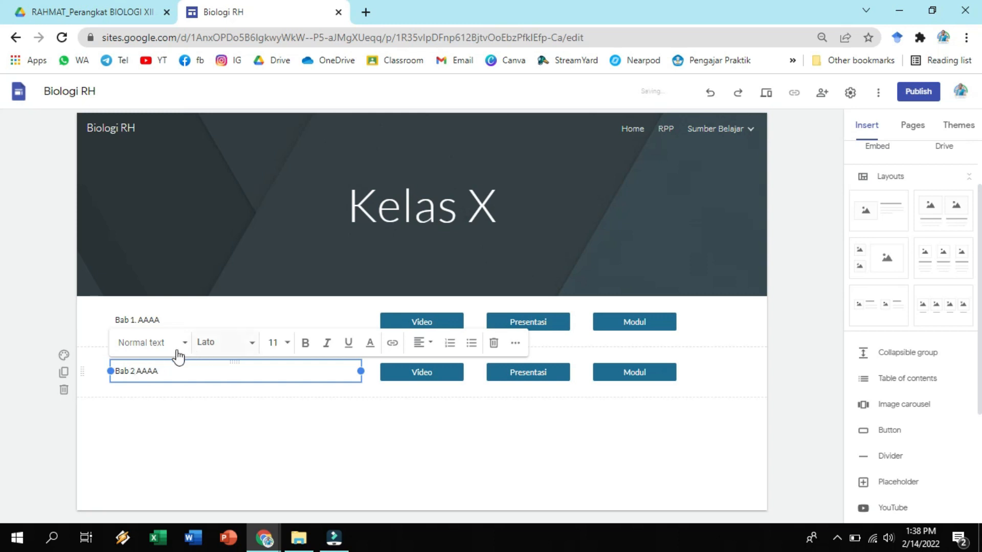
Duplicate the Bab 2 AAAA section and rename the copy's text Bab 3 AAAA.
click(195, 368)
click(64, 373)
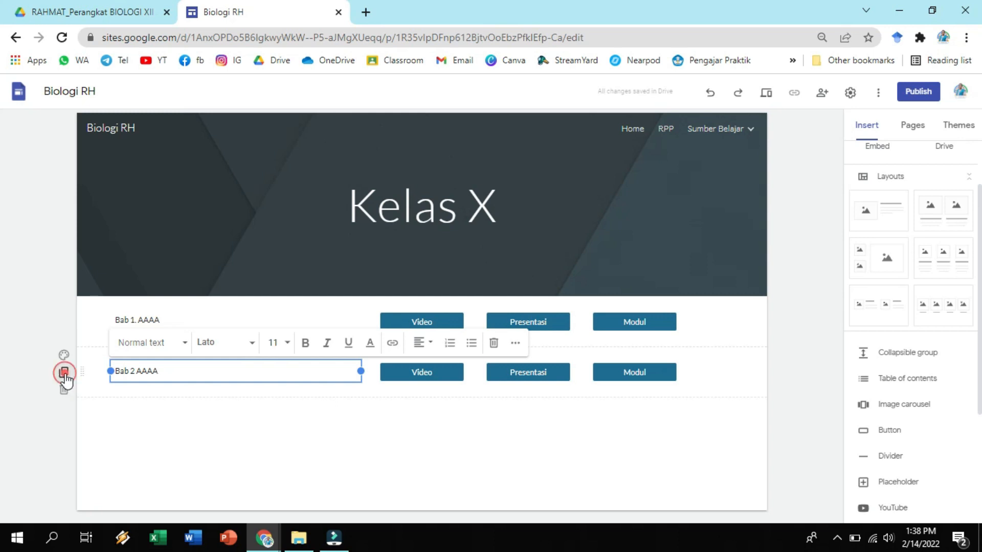
click(130, 385)
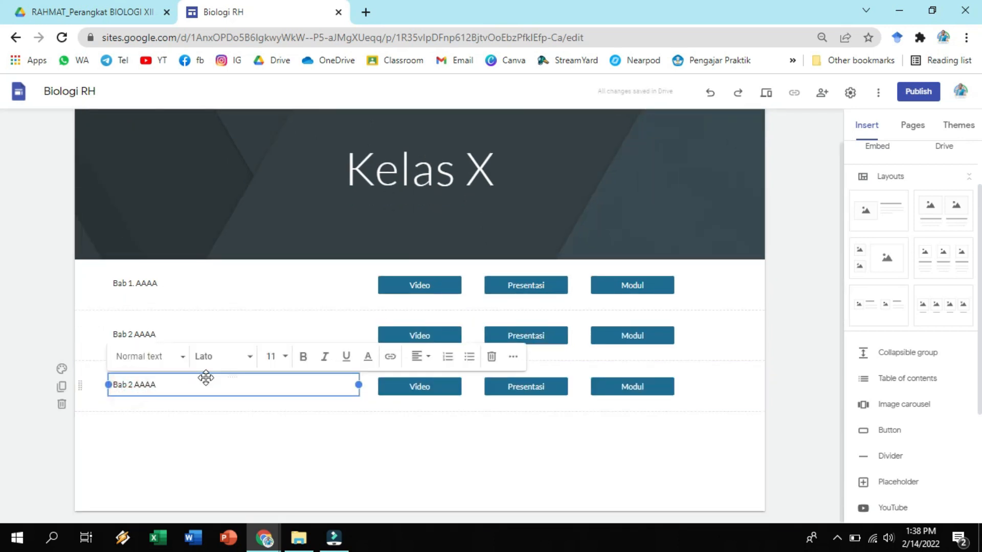
text(3)
click(276, 446)
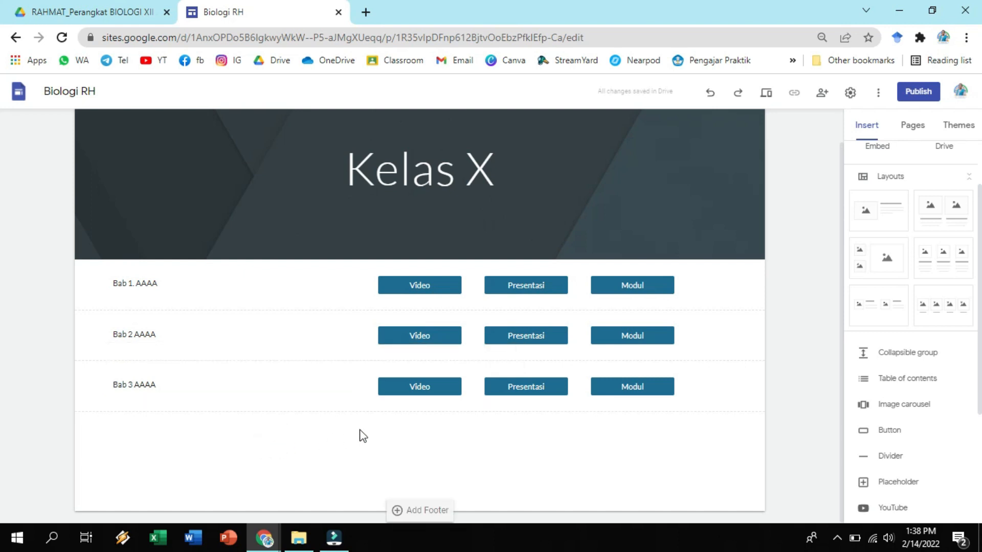
scroll(726, 323, up, 1)
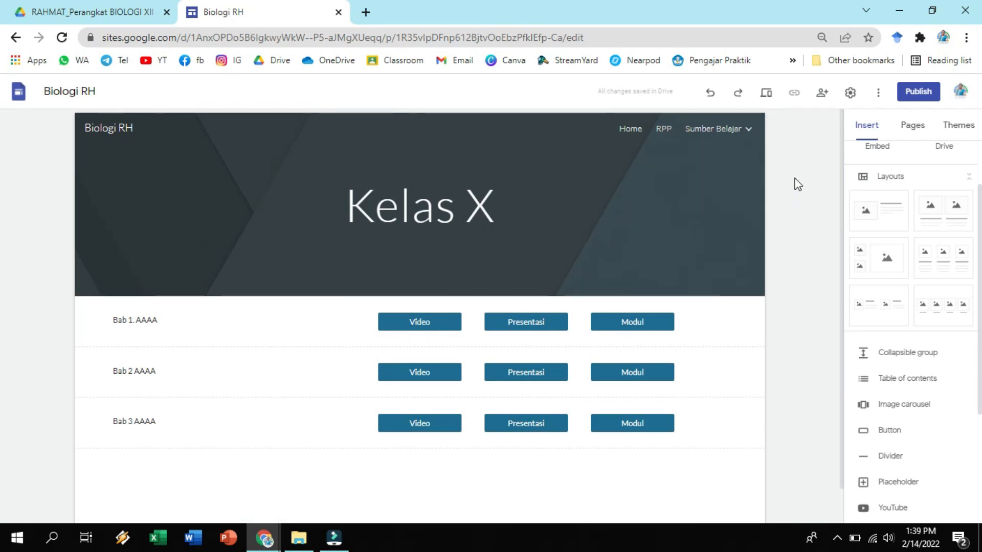
click(721, 313)
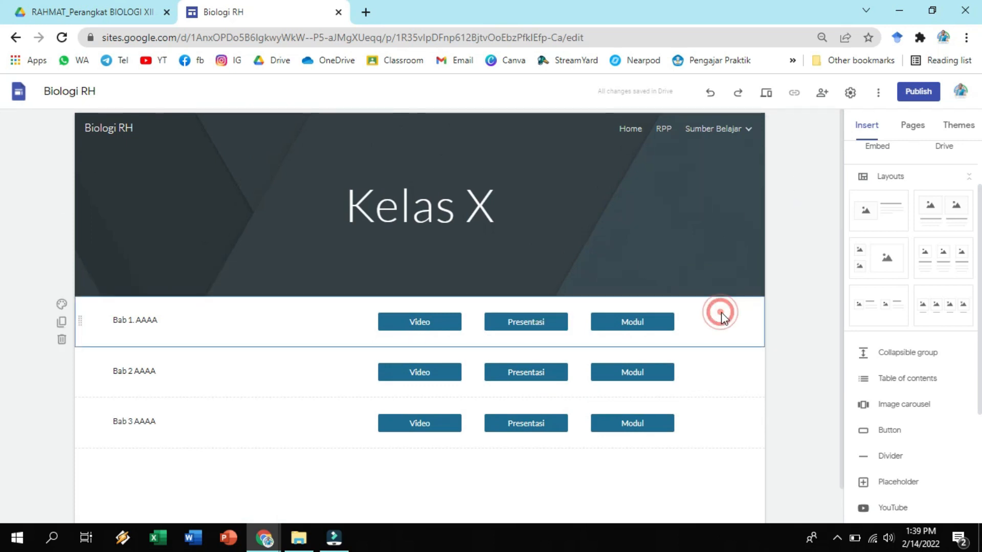
Duplicate the Kelas X page under Sumber Belajar and name the copy Kelas XI.
click(916, 132)
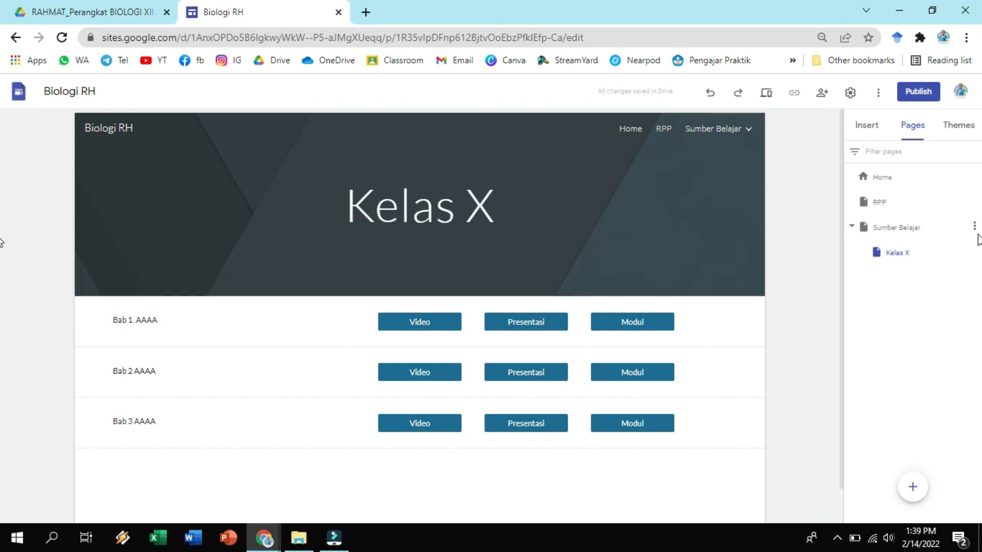
click(974, 227)
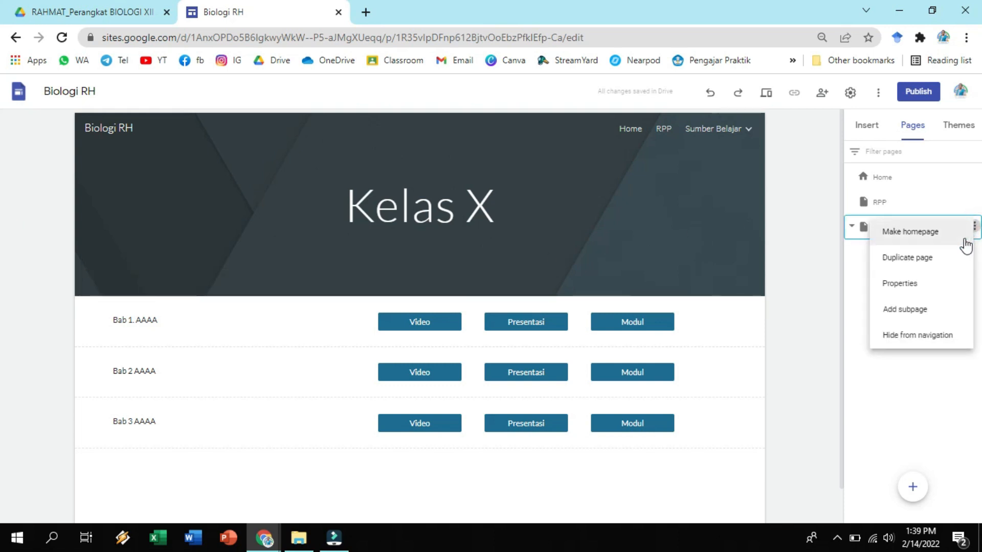
click(926, 315)
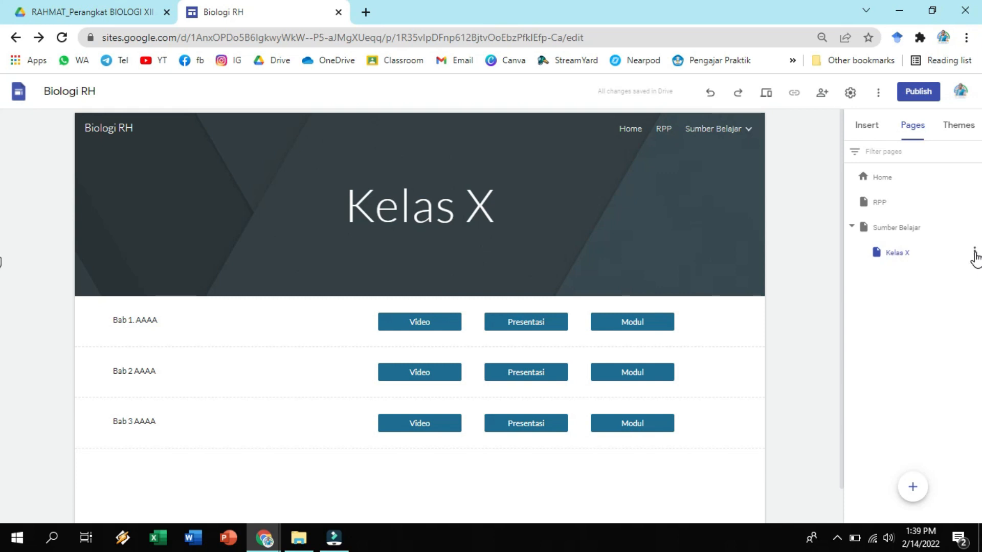
click(974, 252)
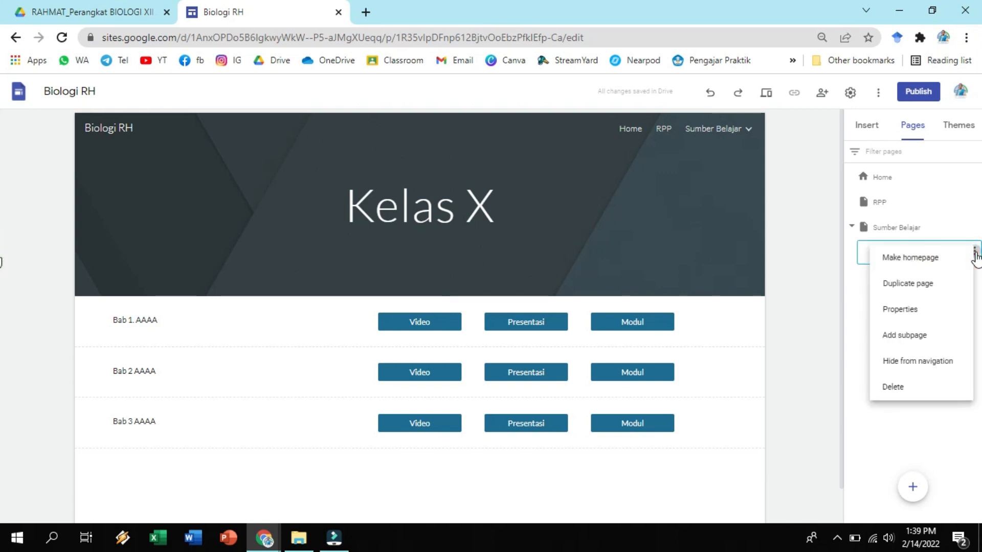
click(934, 288)
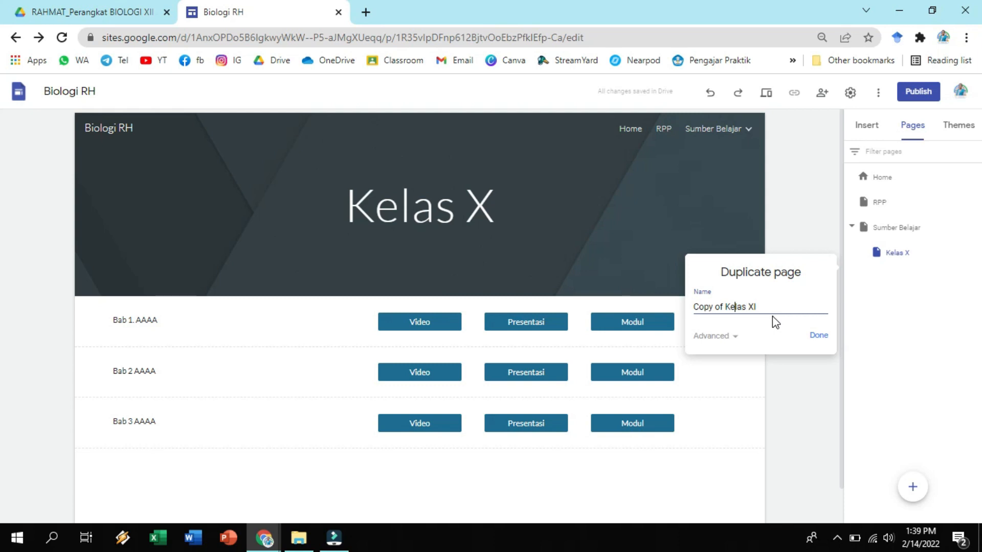
key(shift+Home)
key(BackSpace)
click(820, 336)
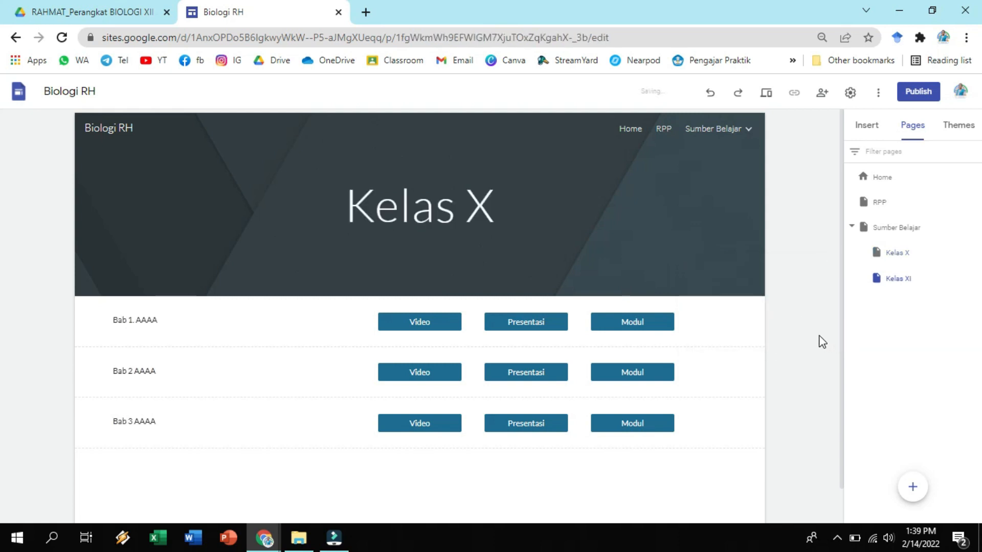
Open the Kelas XI page through the site's Sumber Belajar navigation and change its header title to Kelas XI.
click(737, 132)
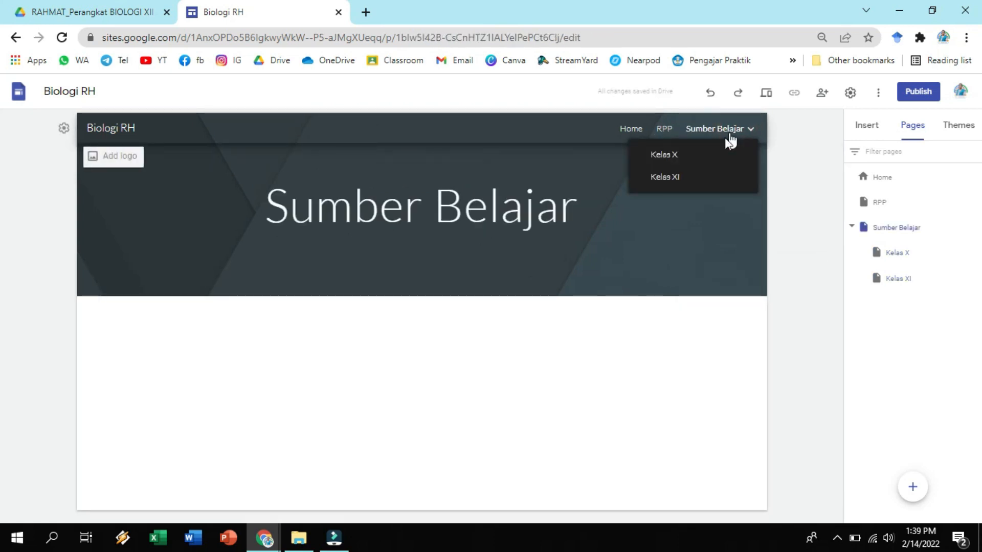
click(684, 178)
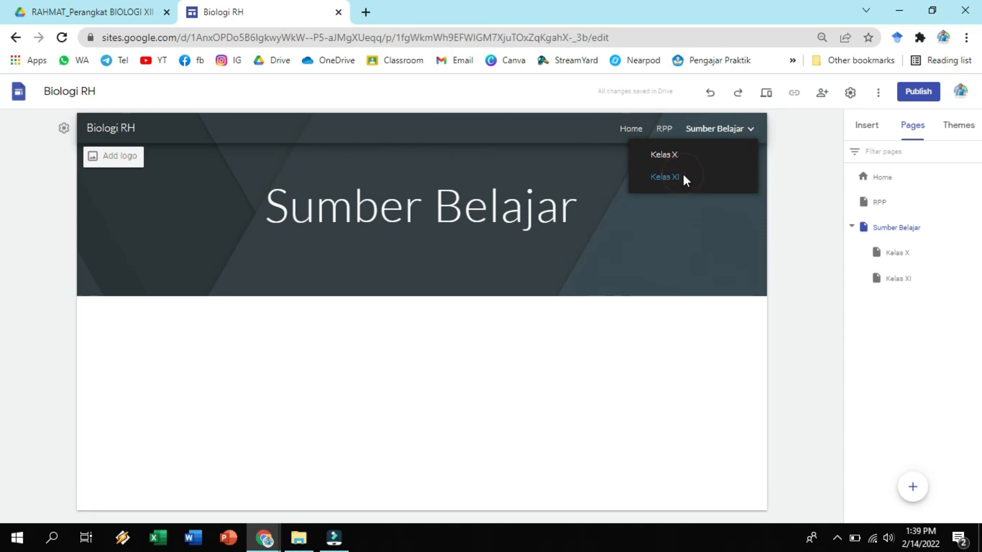
click(501, 207)
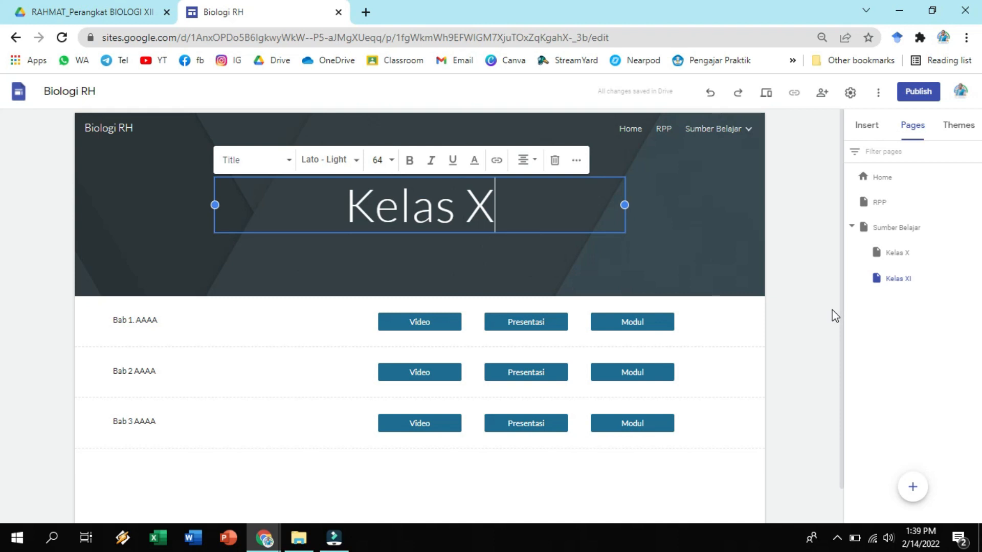
text(I)
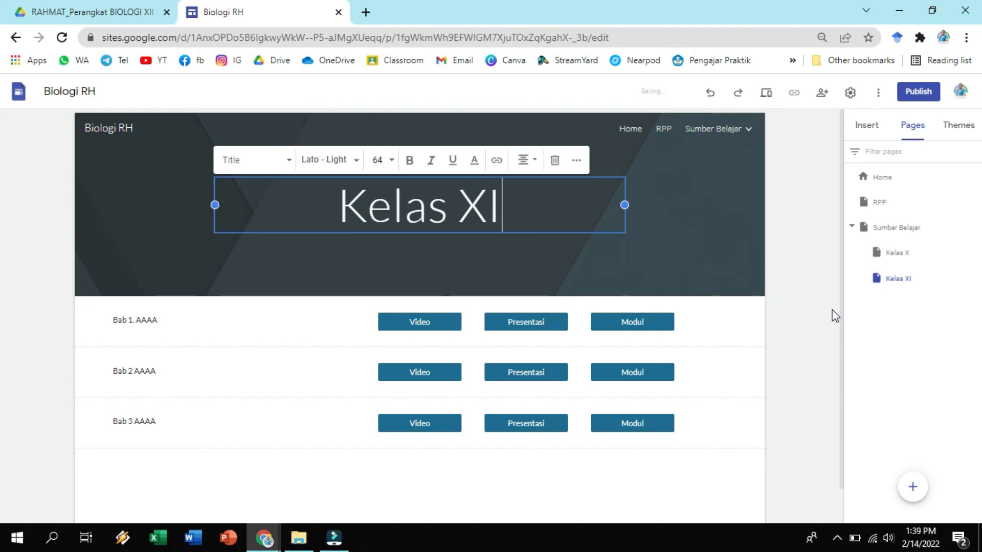
click(835, 316)
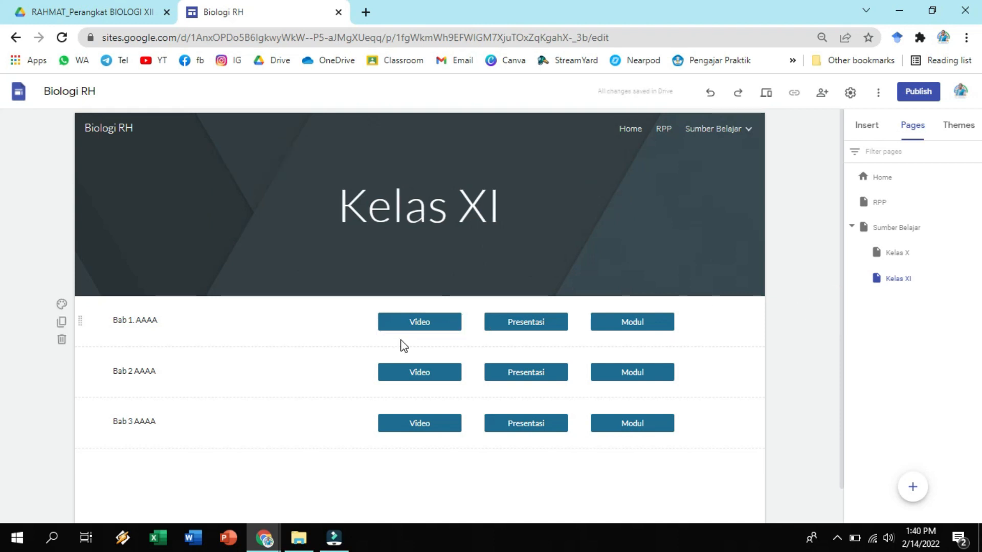
Change the three chapter texts on the Kelas XI page to Bab 1. CCC, Bab 2 CCC and Bab 3 CCC.
click(167, 314)
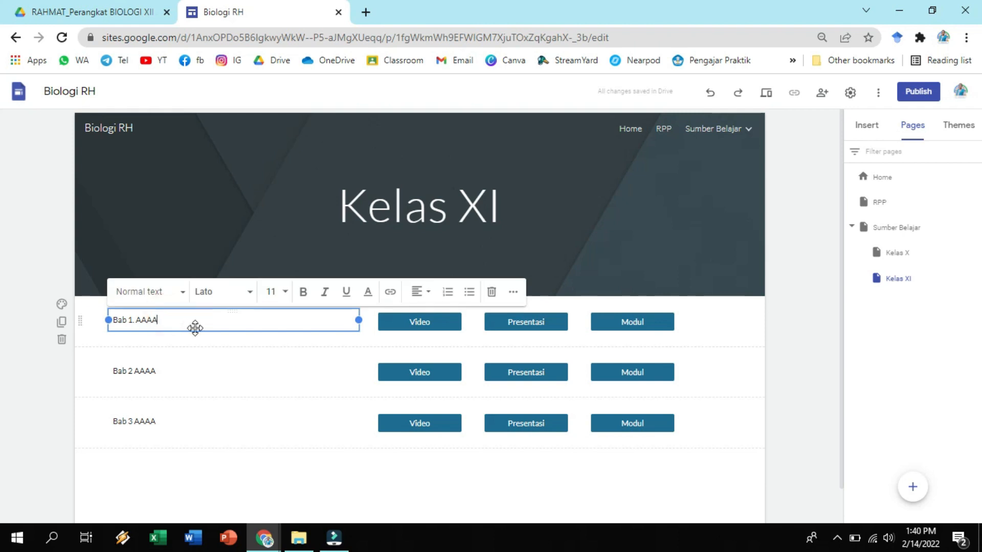
text(CCC)
click(167, 370)
key(shift+Left)
key(shift+Left)
text(C)
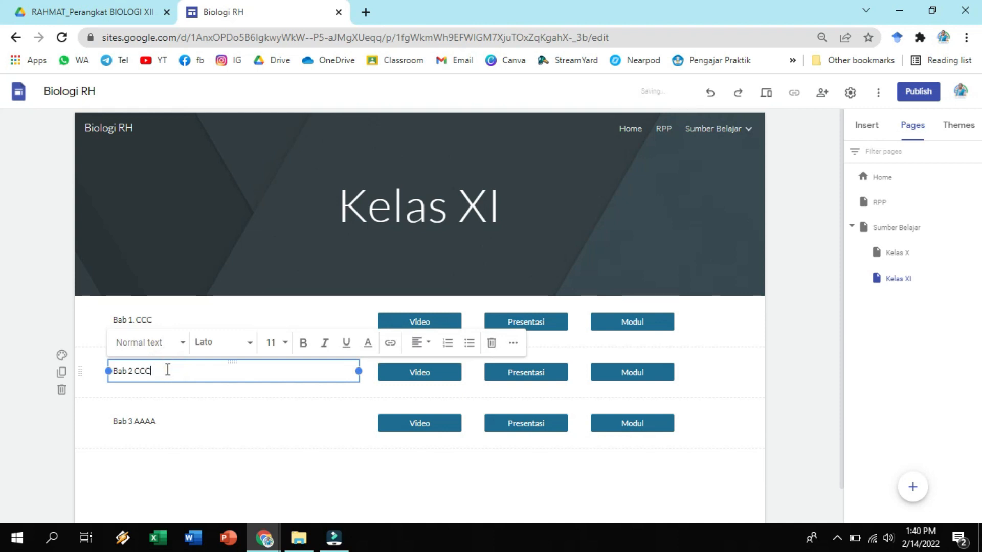
click(193, 421)
key(shift+Left)
key(shift+Left)
key(shift+Left)
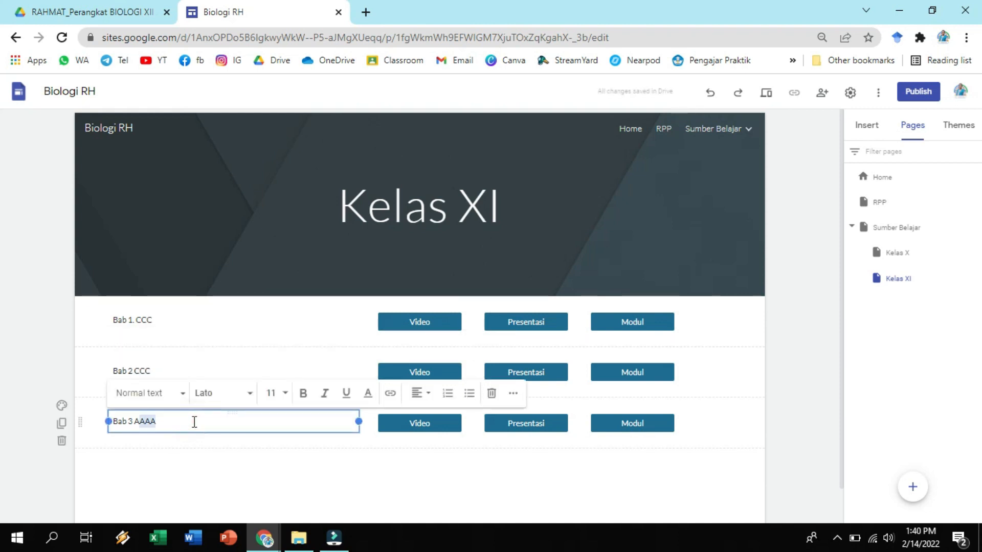
text(CCC)
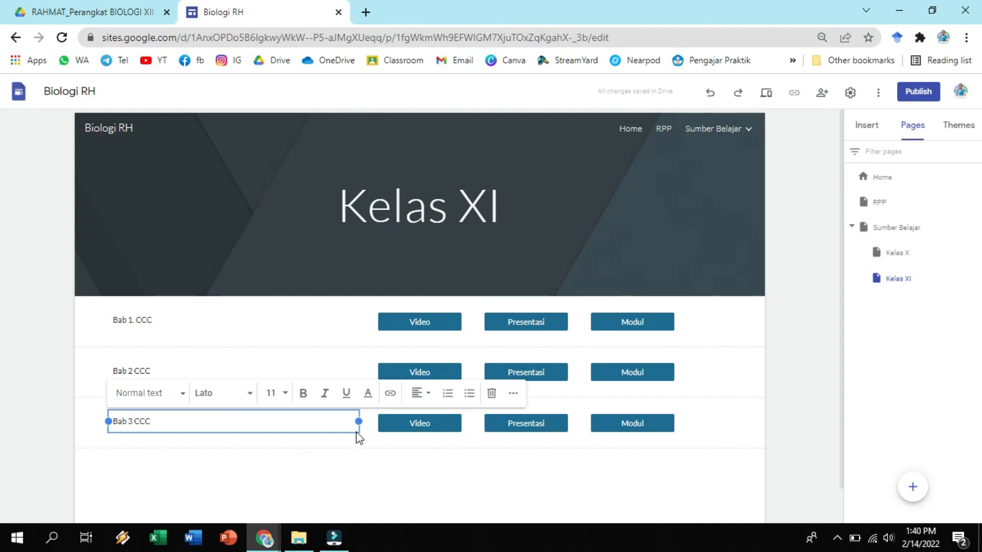
click(787, 364)
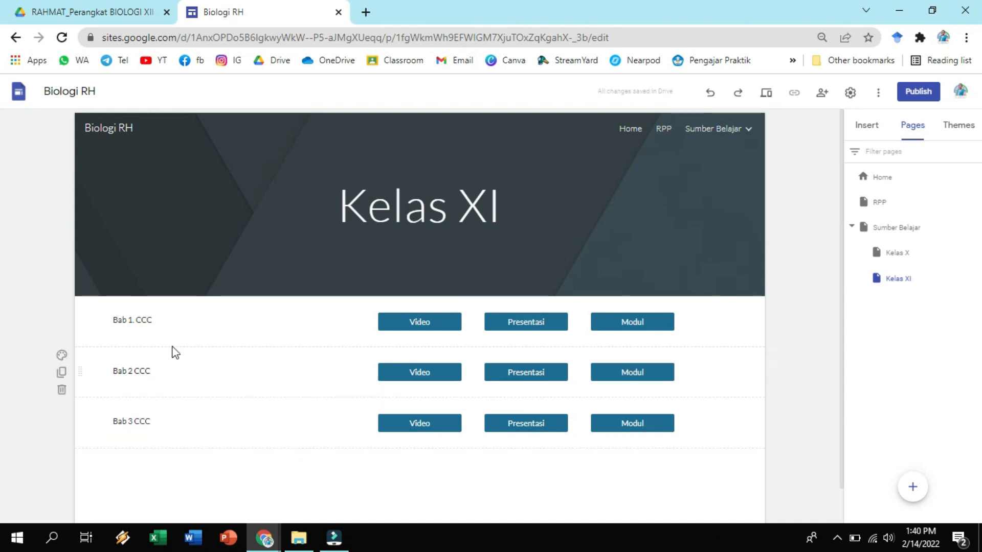
click(154, 324)
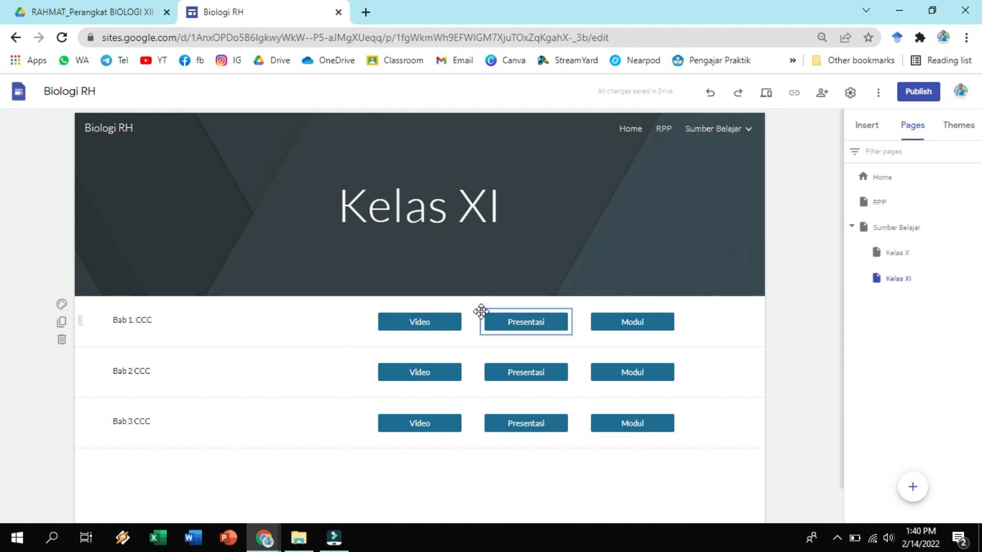
click(796, 375)
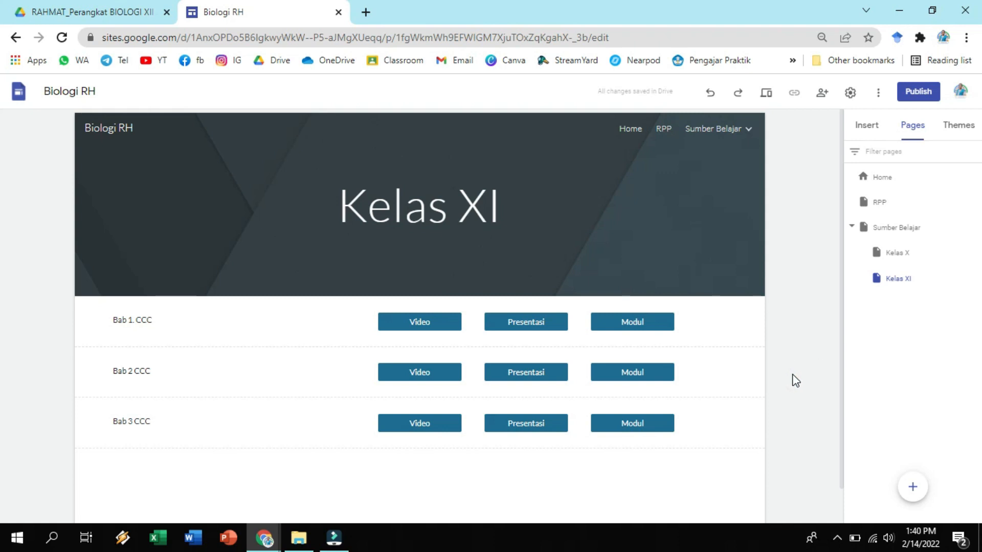
Duplicate the Kelas XI page as Kelas XII and change the copy's header title to Kelas XII.
mouse_move(976, 279)
click(975, 279)
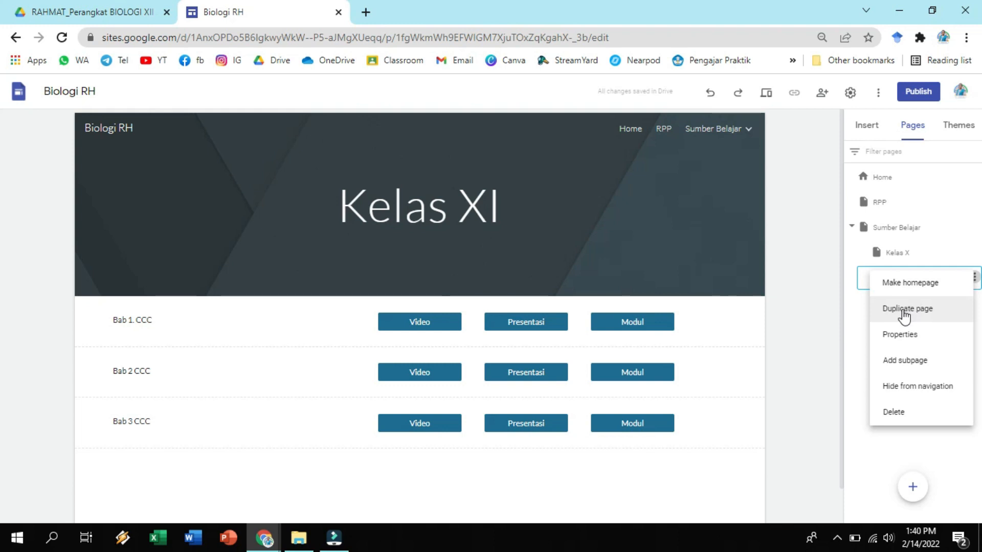
click(905, 310)
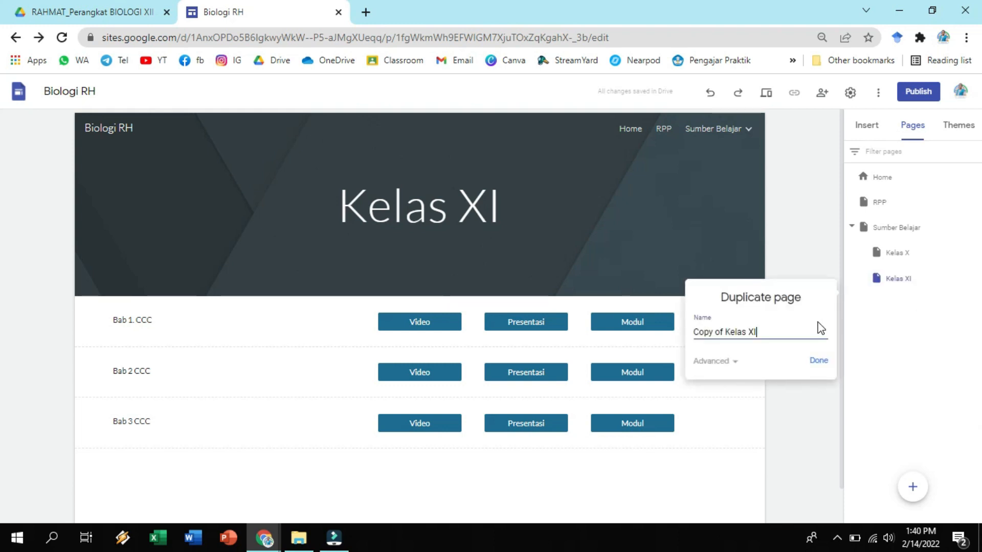
key(shift+Home)
key(BackSpace)
click(819, 361)
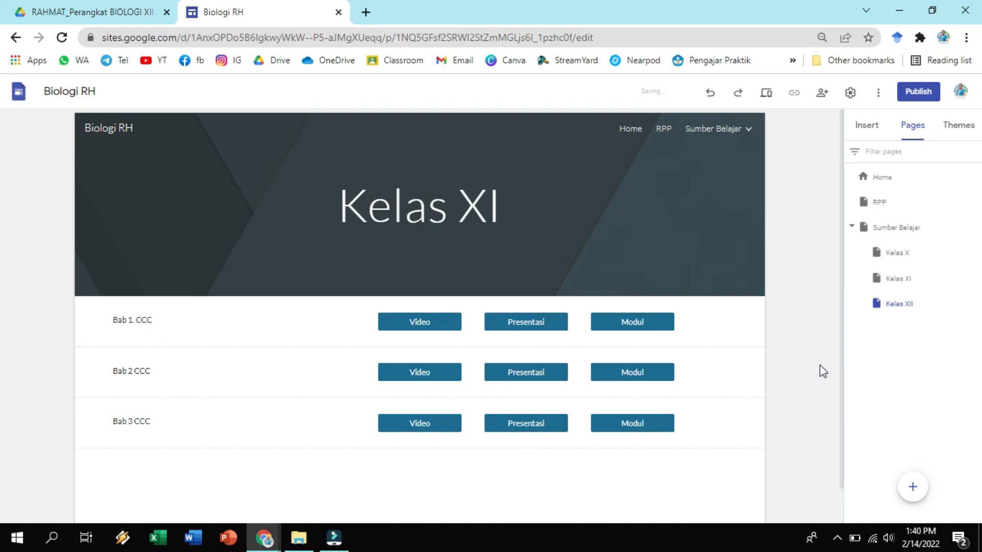
click(520, 209)
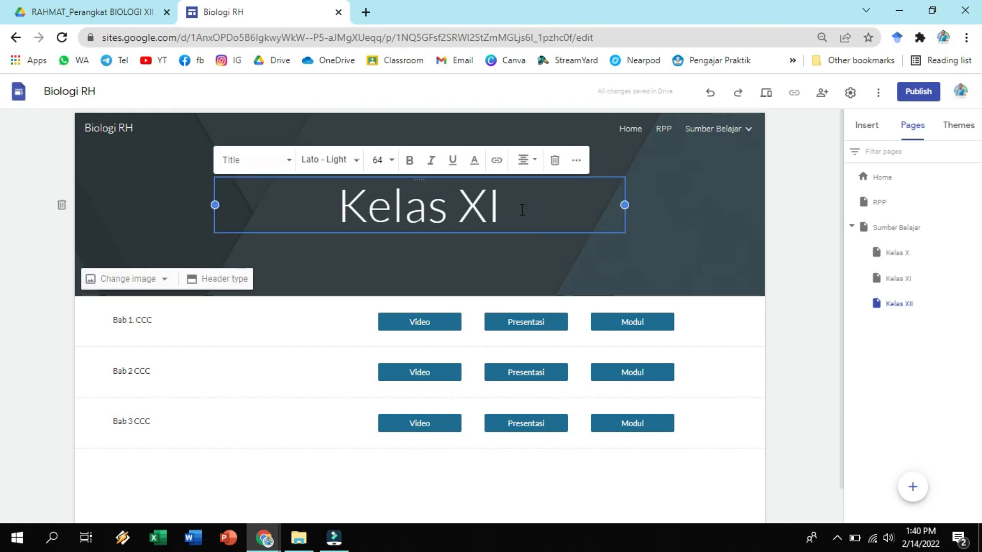
text(I)
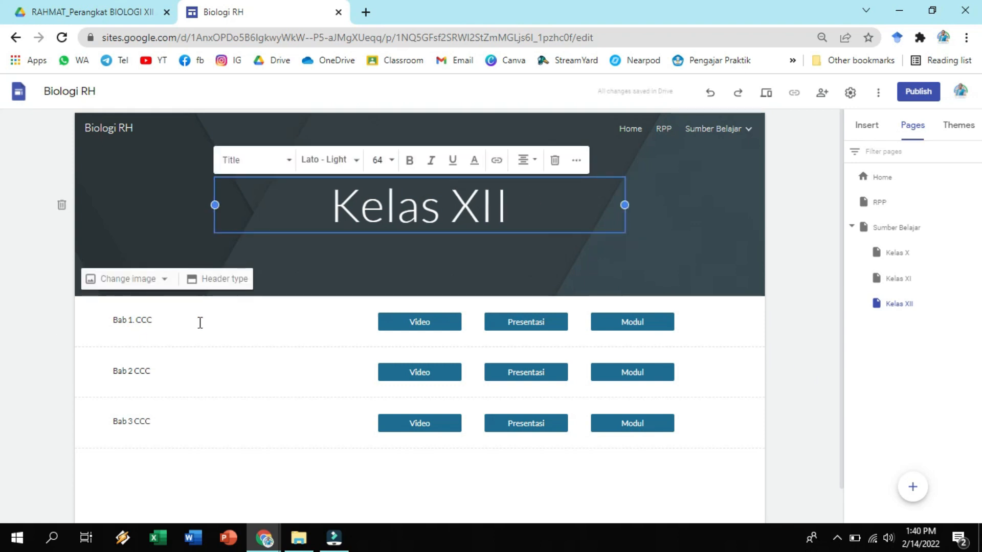
Change the three chapter texts on the Kelas XII page to Bab 1.EEE, Bab 2 EEE and Bab 3 EEE.
click(176, 321)
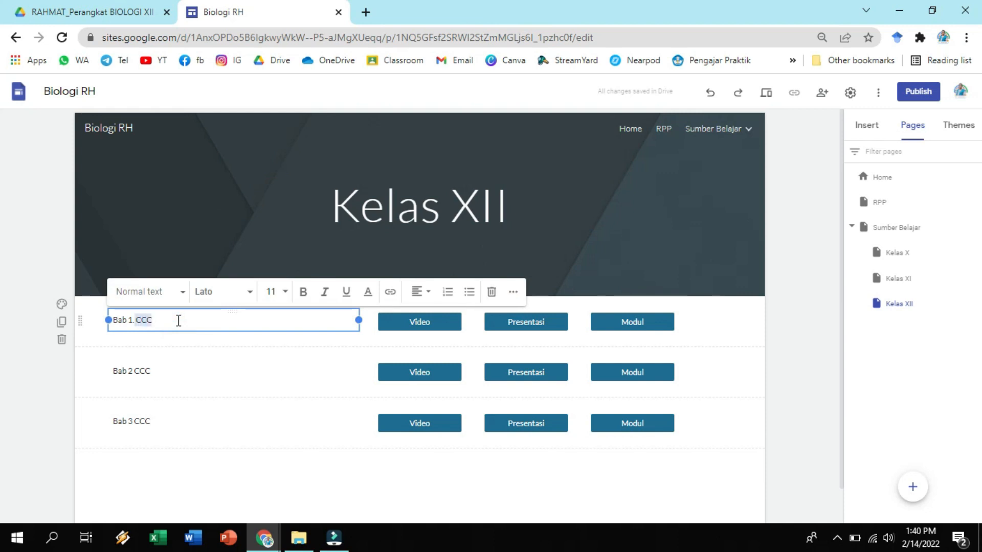
text(EEE)
drag(173, 367, 135, 372)
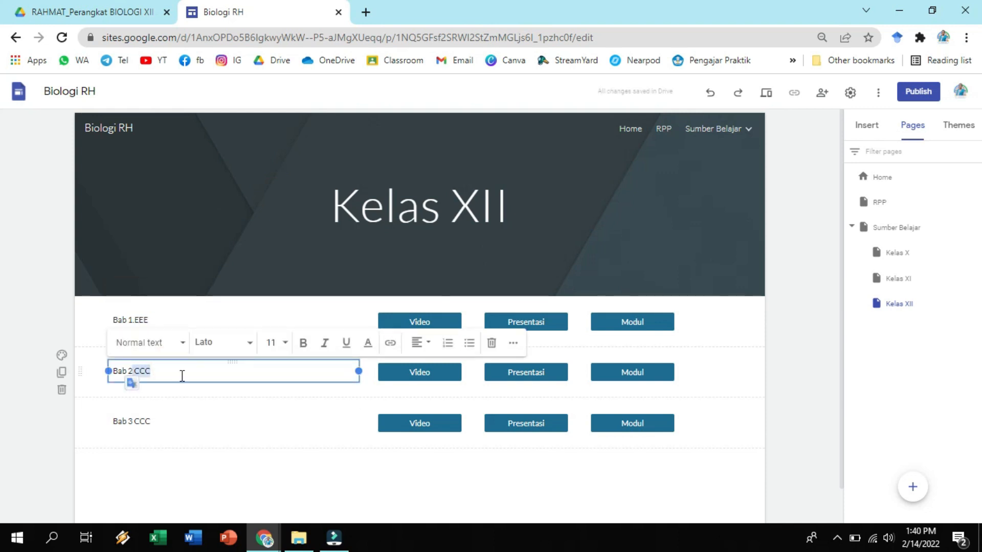
text(EEE)
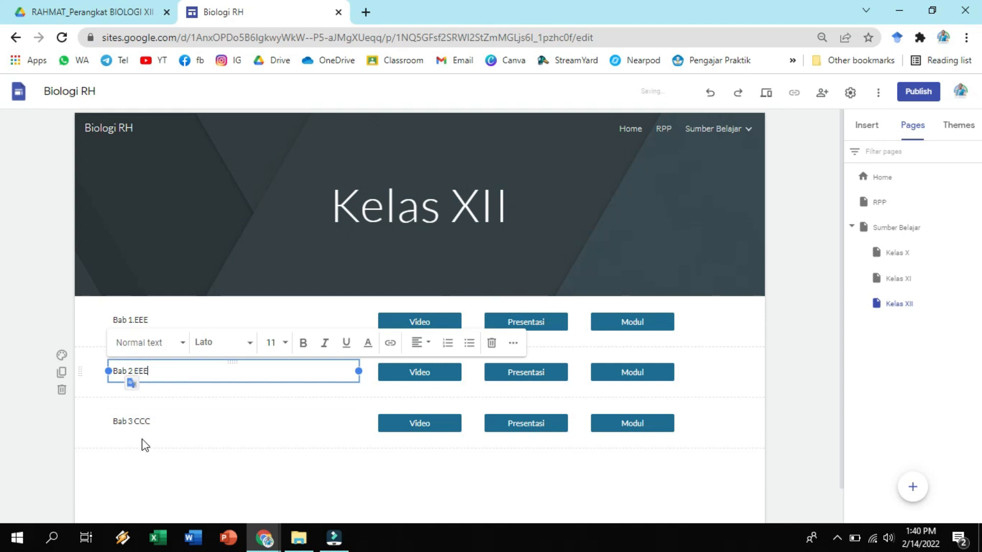
click(168, 419)
text(EEE)
click(796, 381)
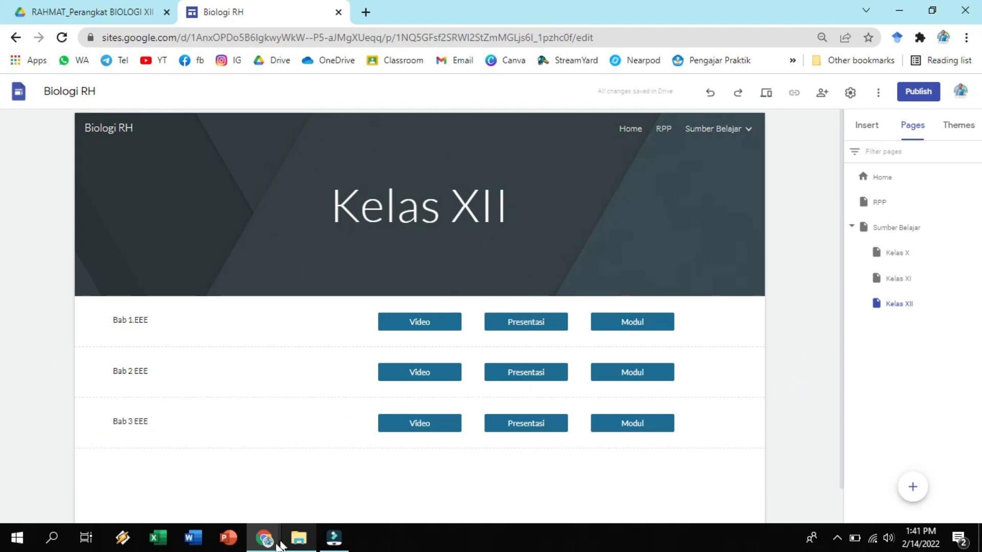
Switch to the existing Biologi_RH site and examine the reference and profile sections of its Kredit page.
mouse_move(263, 537)
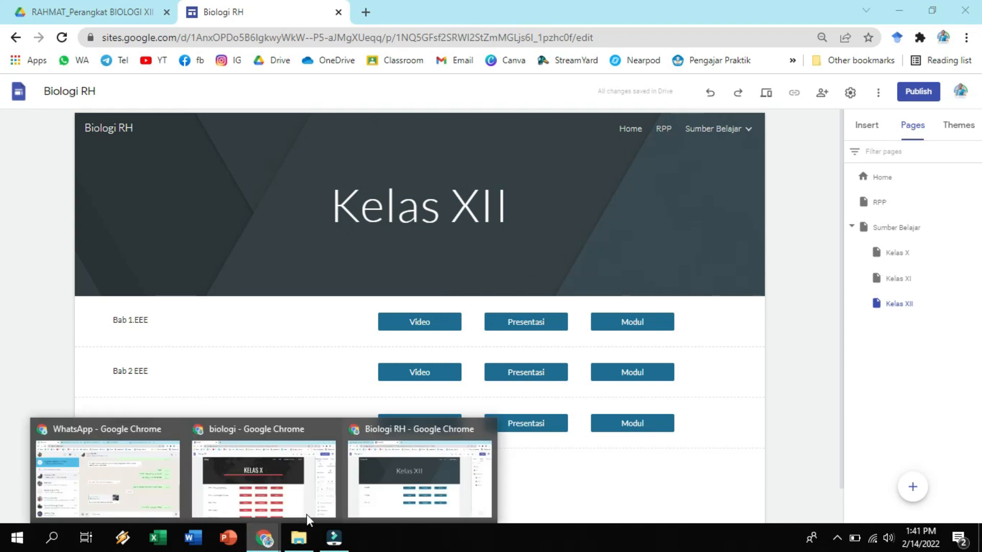
click(289, 466)
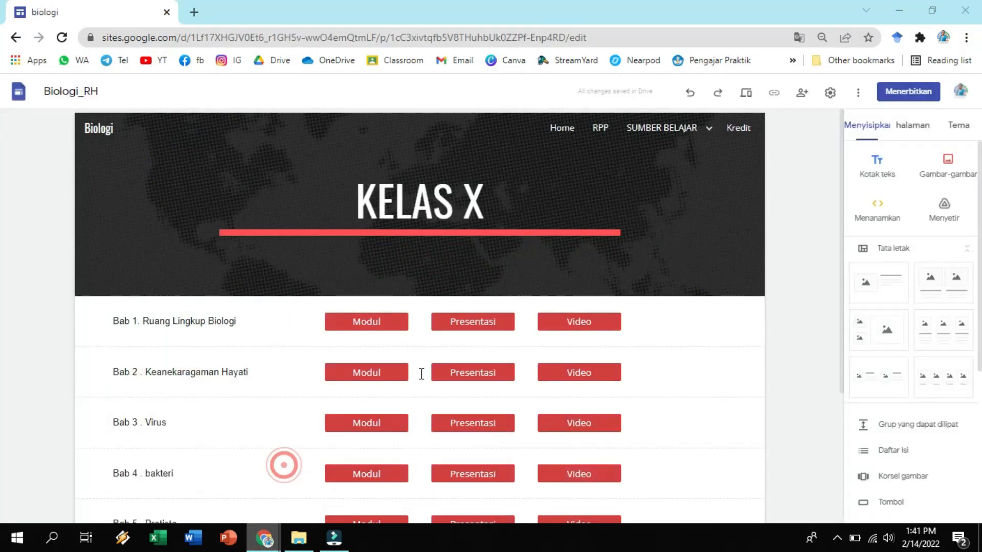
click(729, 134)
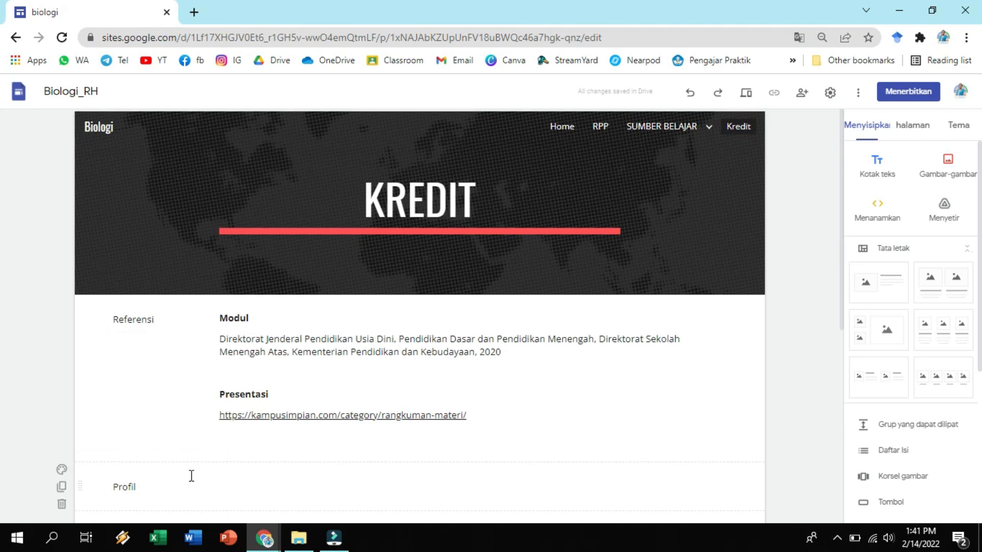
scroll(191, 473, down, 1)
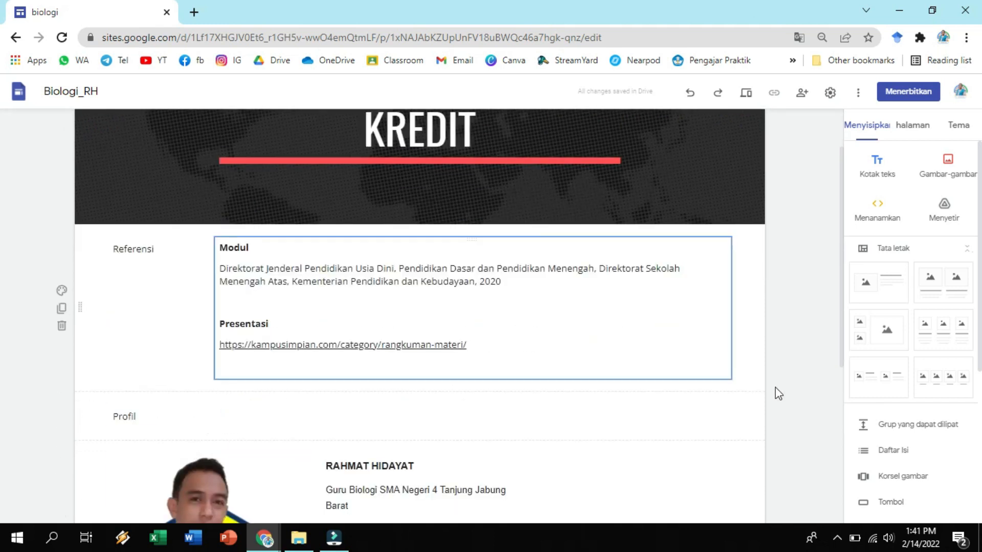
scroll(490, 452, down, 1)
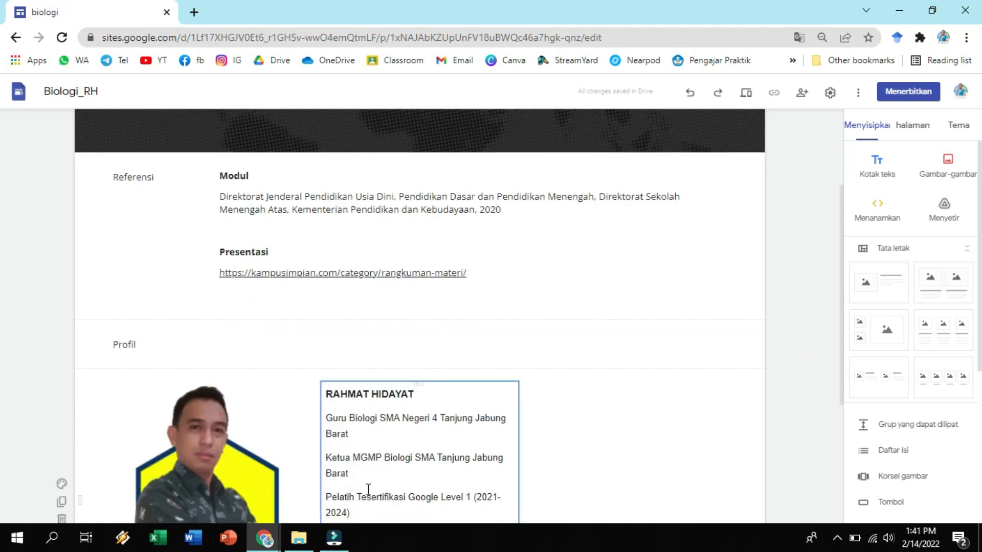
Return to the Biologi RH site and add a new top-level page named Kredit.
mouse_move(263, 539)
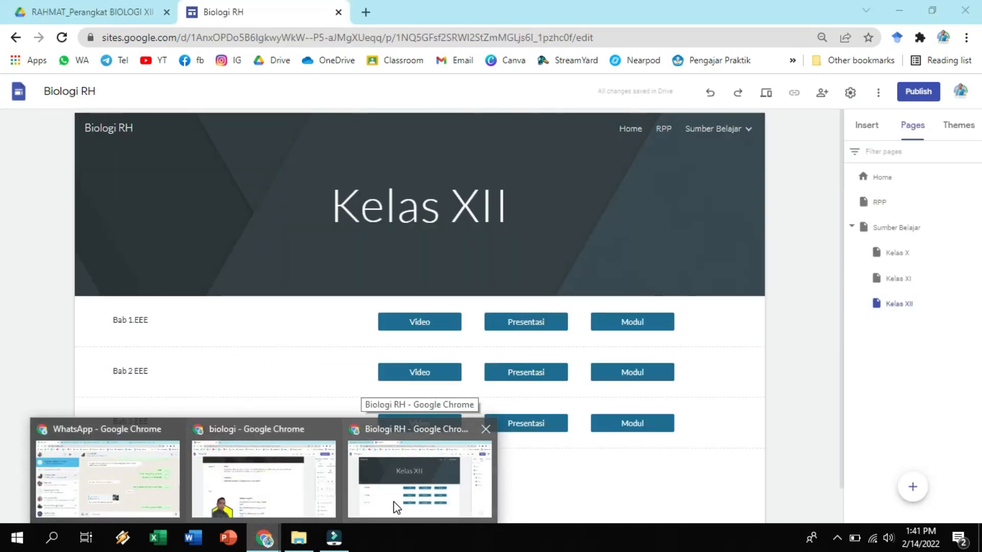
click(395, 507)
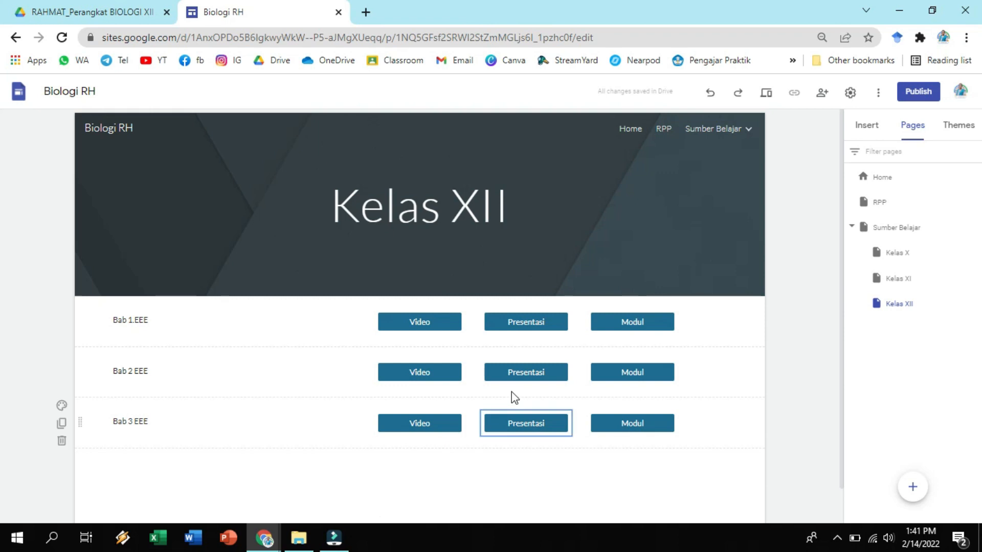
click(919, 134)
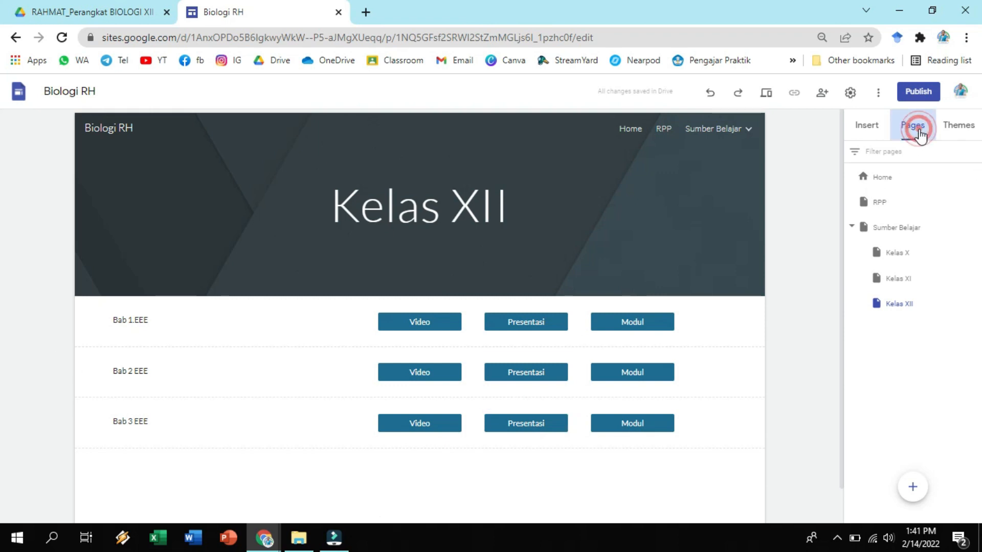
click(902, 228)
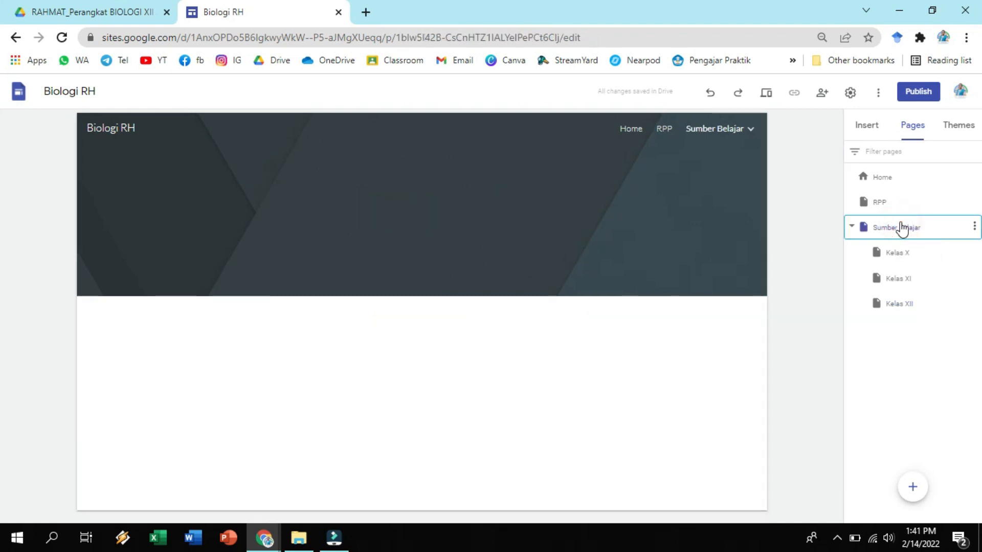
mouse_move(914, 490)
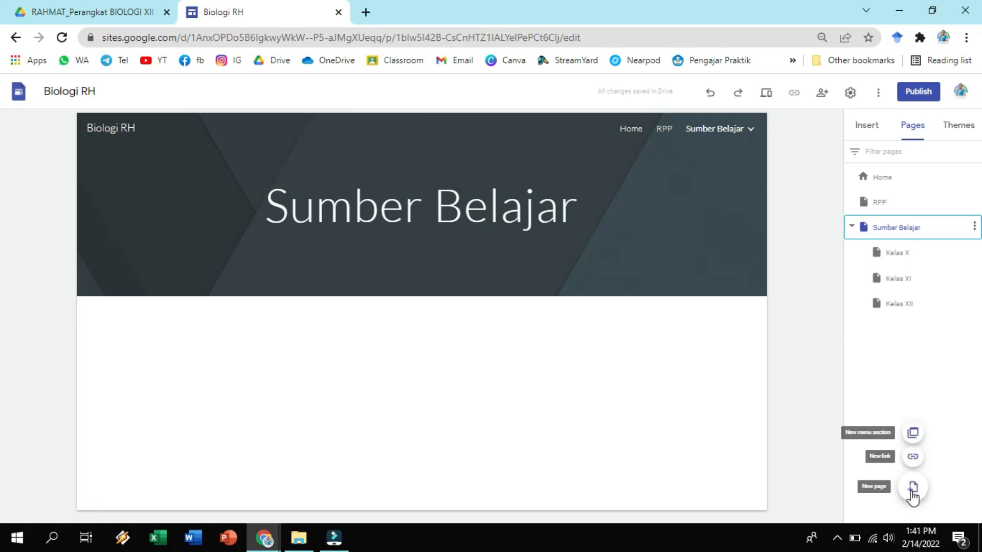
click(913, 488)
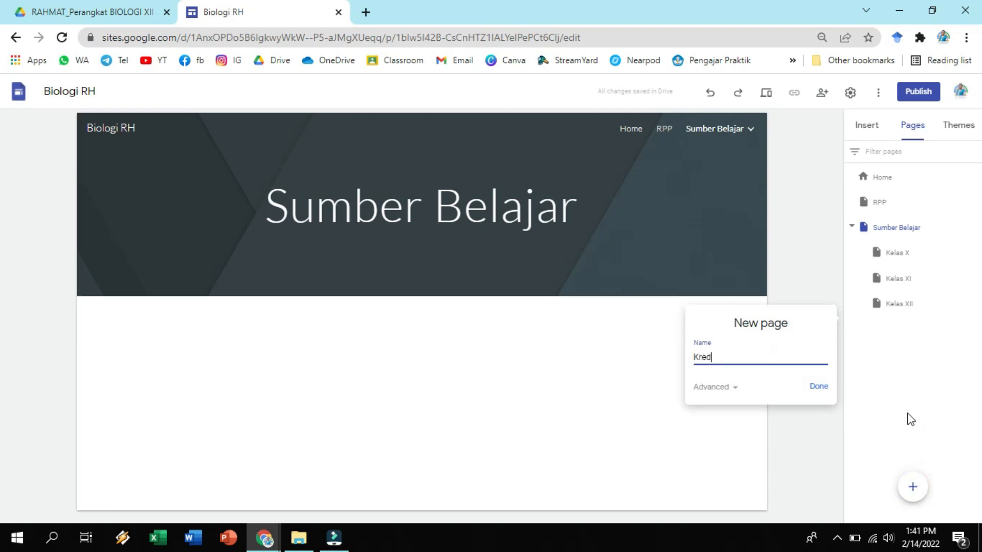
click(817, 388)
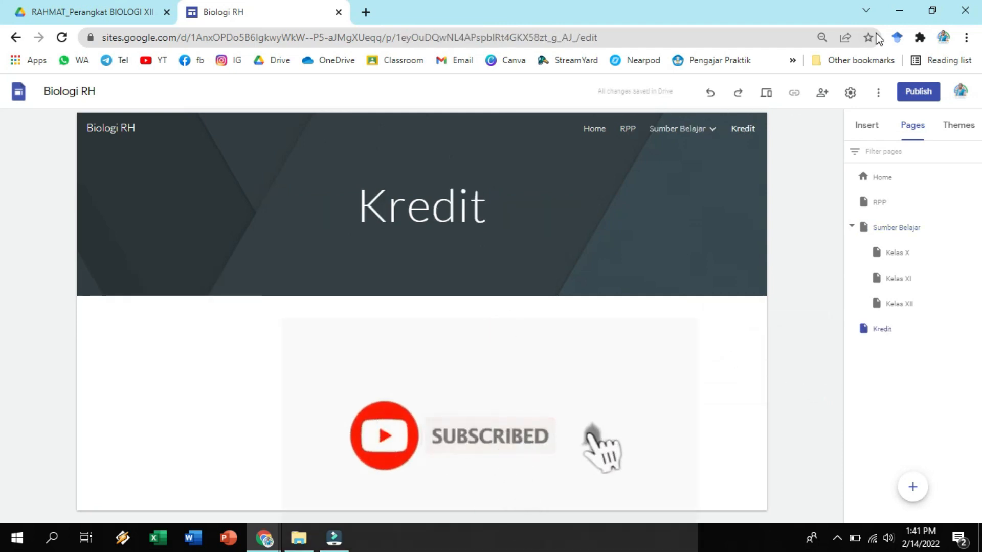
Insert a text box reading Referensi on the Kredit page and narrow it to about a third of the content width.
click(877, 125)
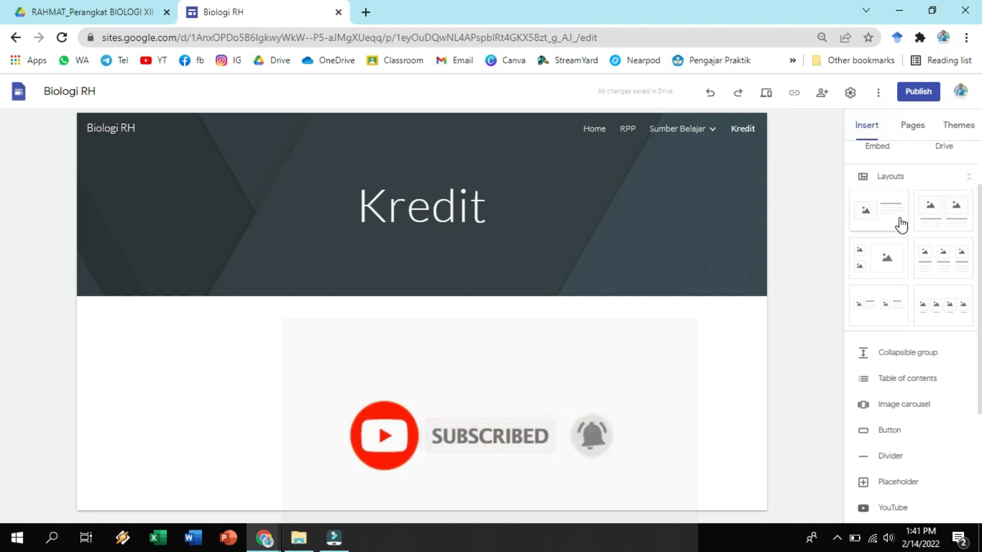
click(877, 171)
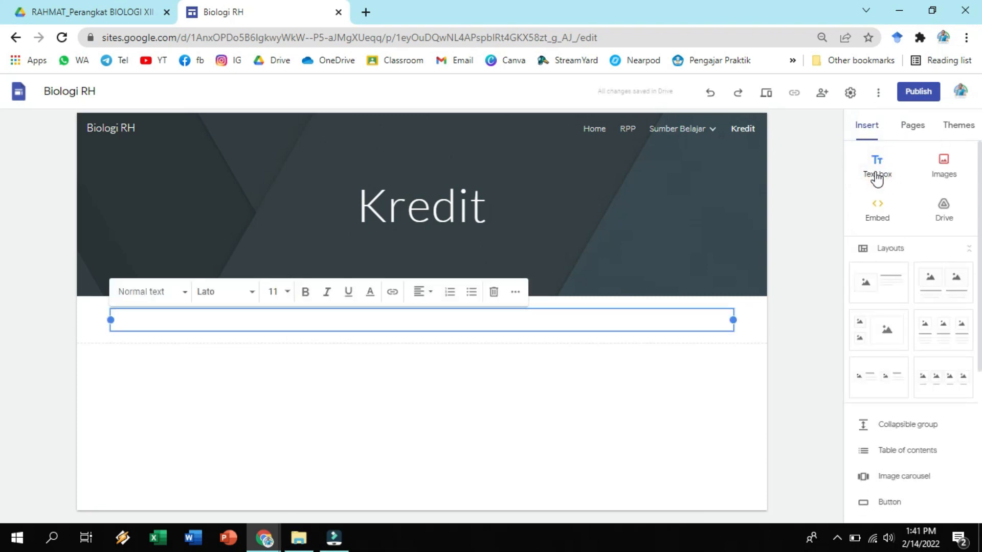
text(Referensi)
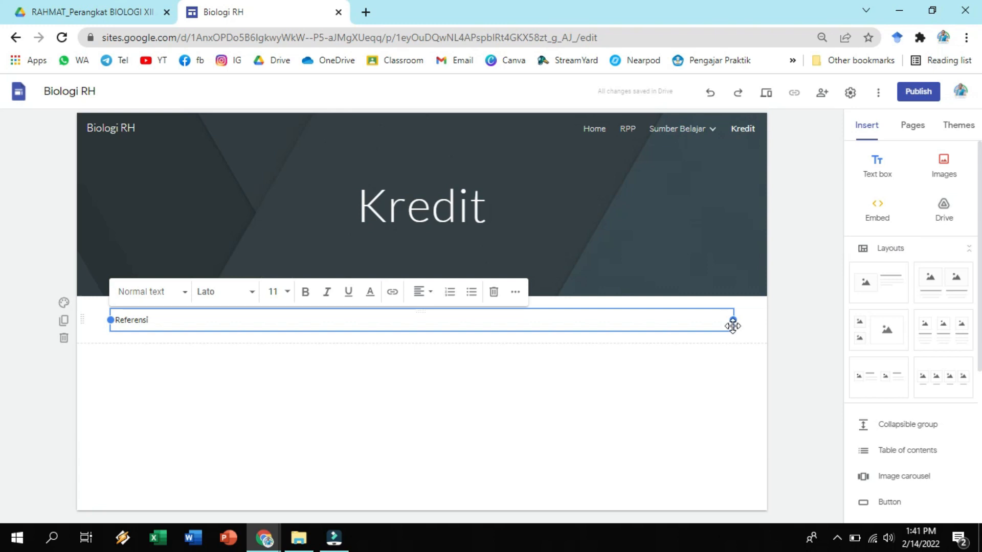
drag(733, 325, 302, 320)
click(316, 364)
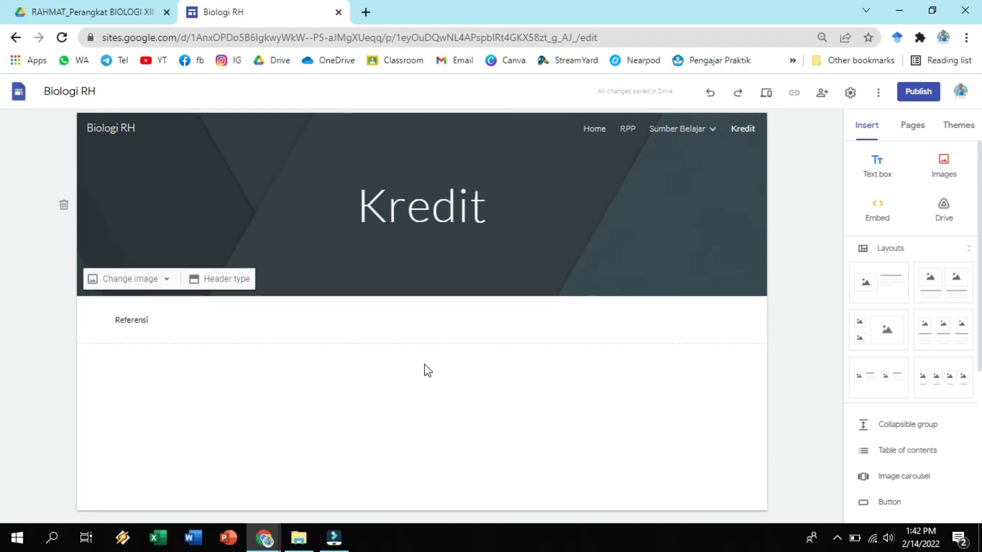
Copy the Modul and Presentasi reference text from the Kredit page of the existing Biologi_RH site.
click(272, 544)
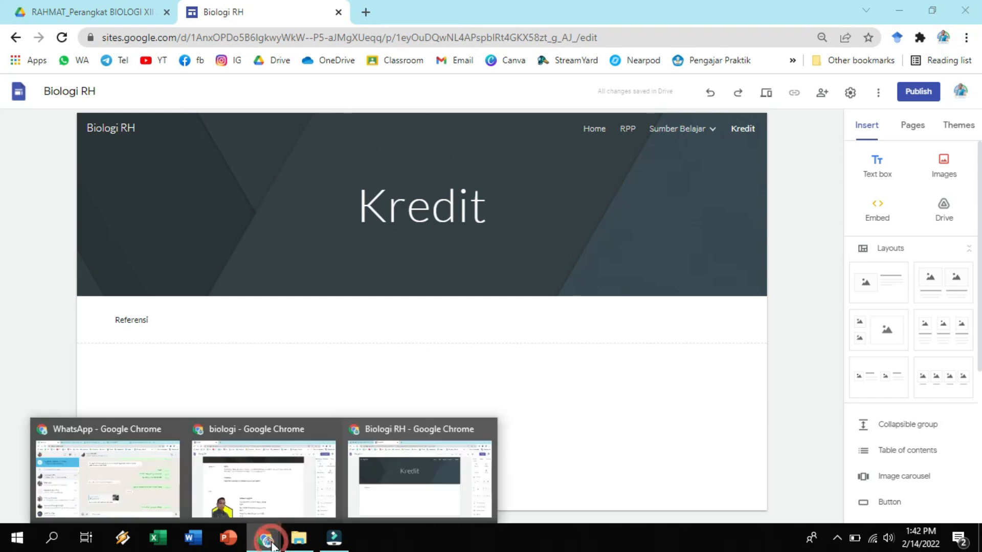
click(271, 487)
click(321, 203)
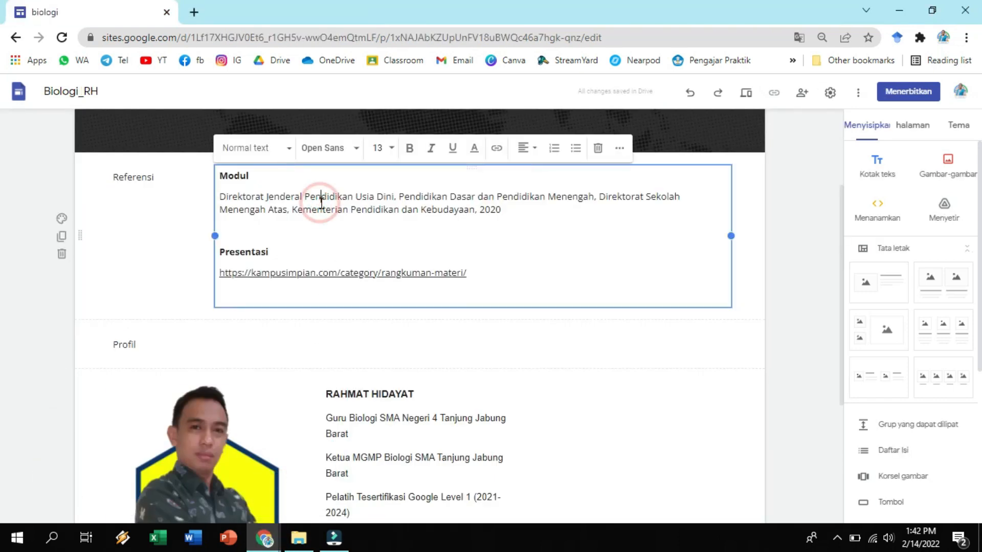
drag(222, 176, 486, 283)
right_click(392, 199)
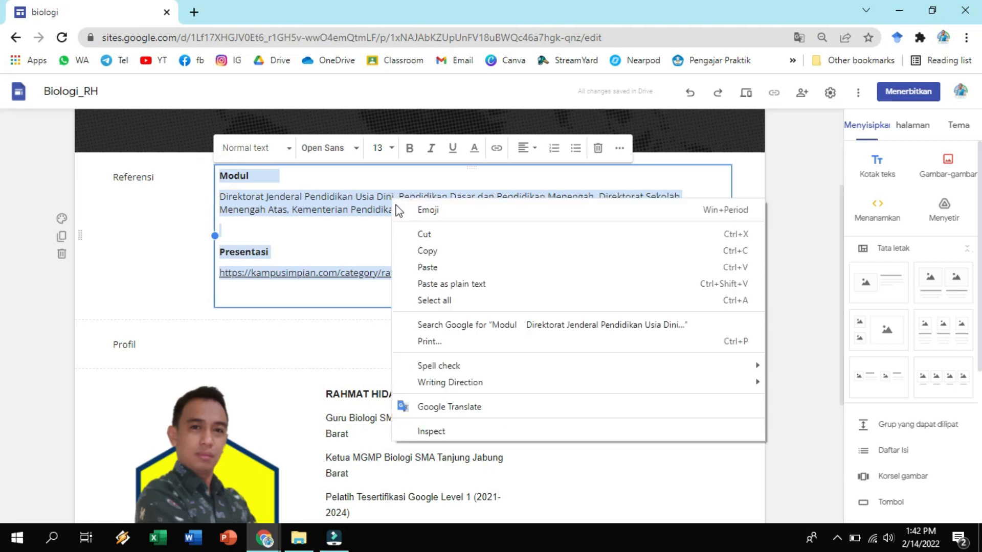
click(424, 249)
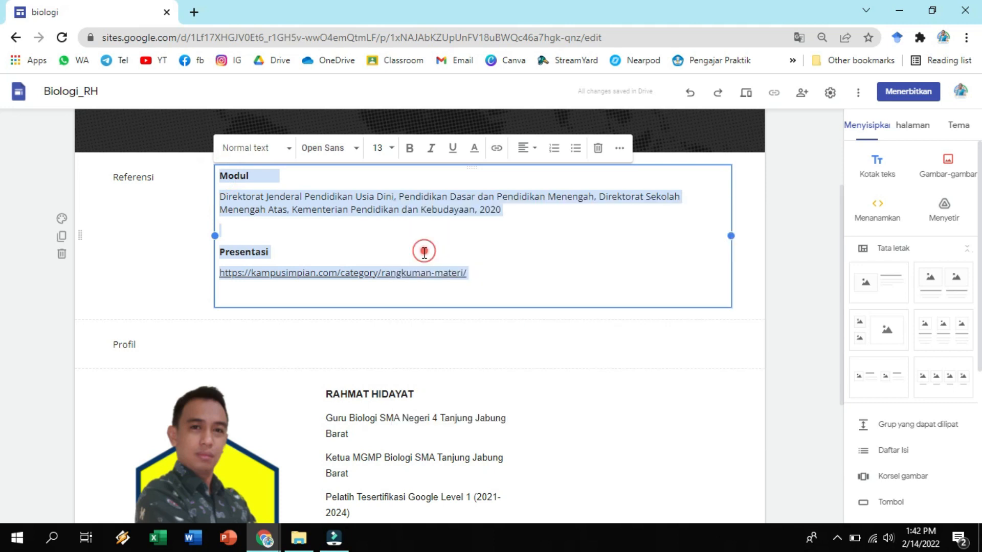
click(783, 312)
Paste the copied references into a new text box on the Biologi RH Kredit page and place it beside Referensi.
click(271, 541)
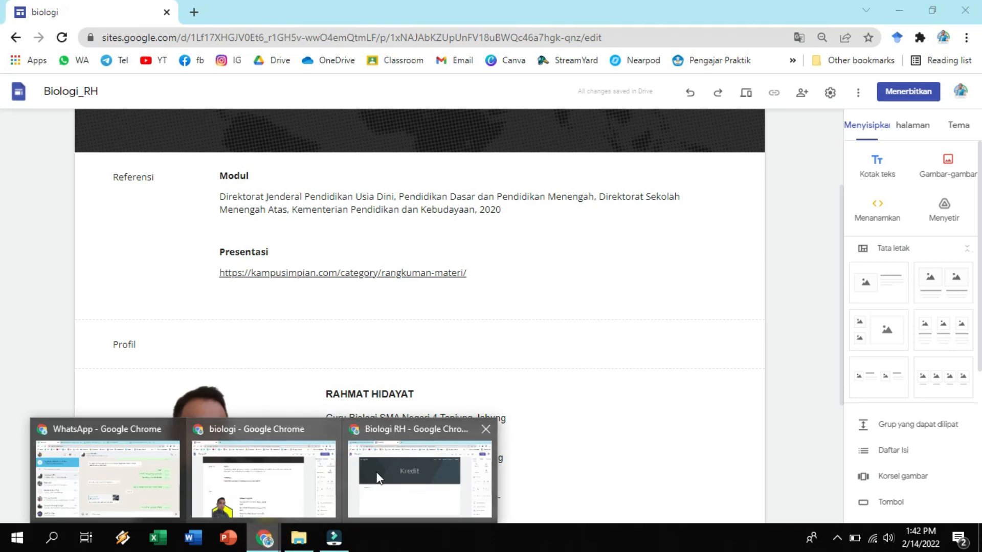
click(379, 471)
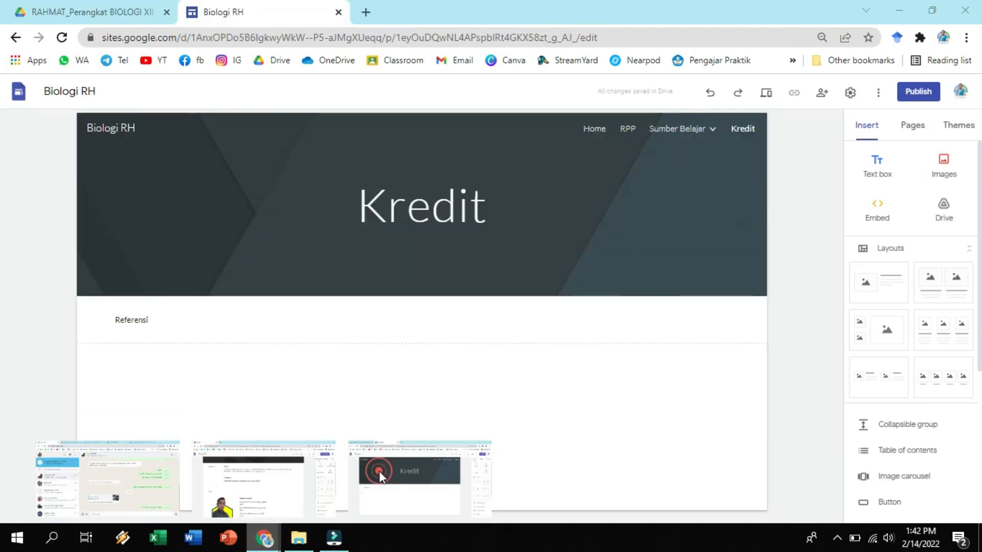
click(885, 172)
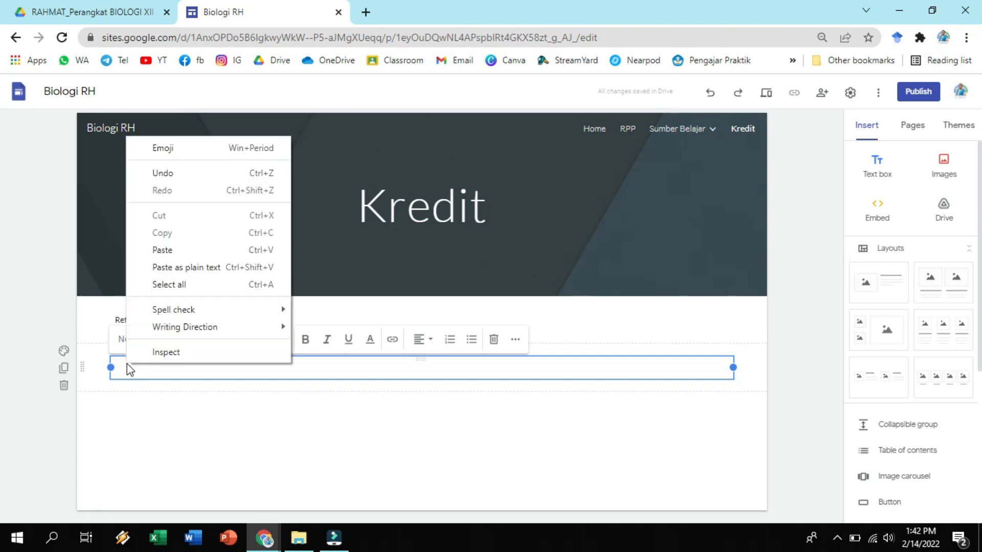
click(163, 251)
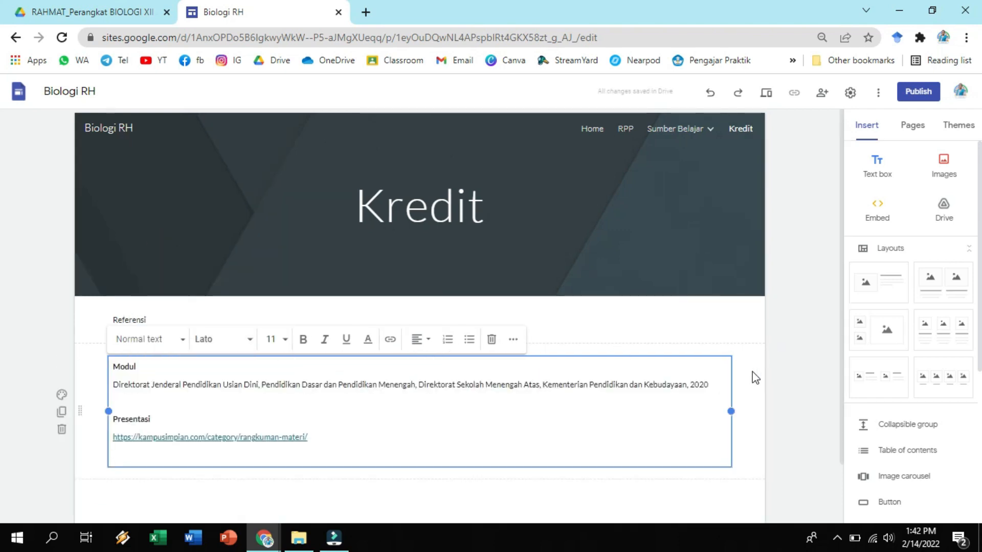
click(746, 394)
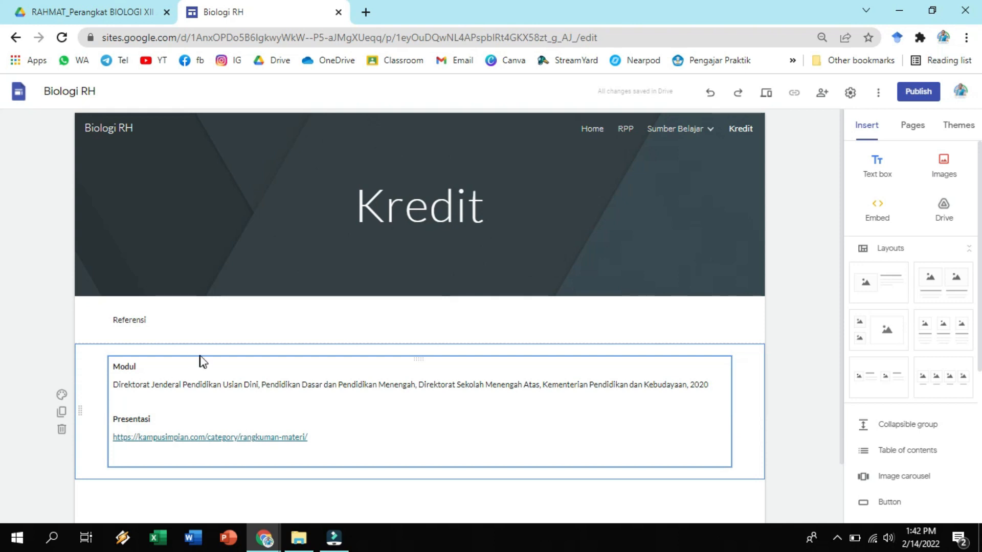
drag(431, 358, 434, 320)
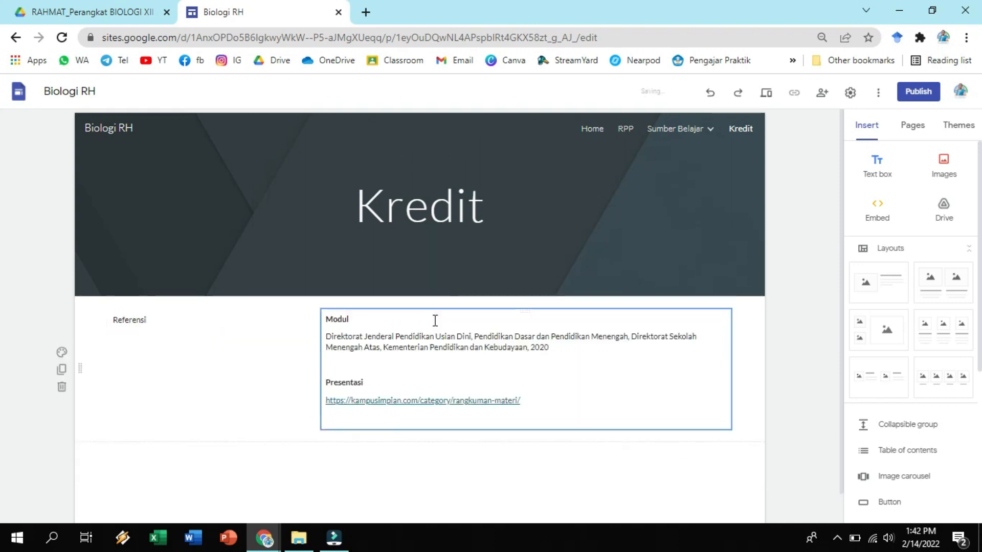
click(220, 344)
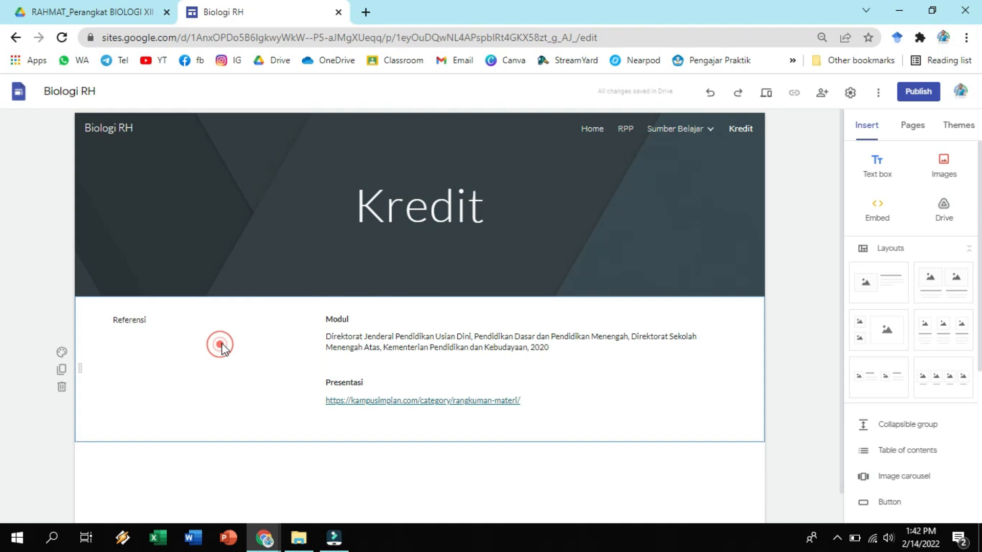
Narrow the Referensi box by one grid column and extend the reference text box into the freed space.
click(183, 317)
drag(305, 321, 250, 322)
click(385, 321)
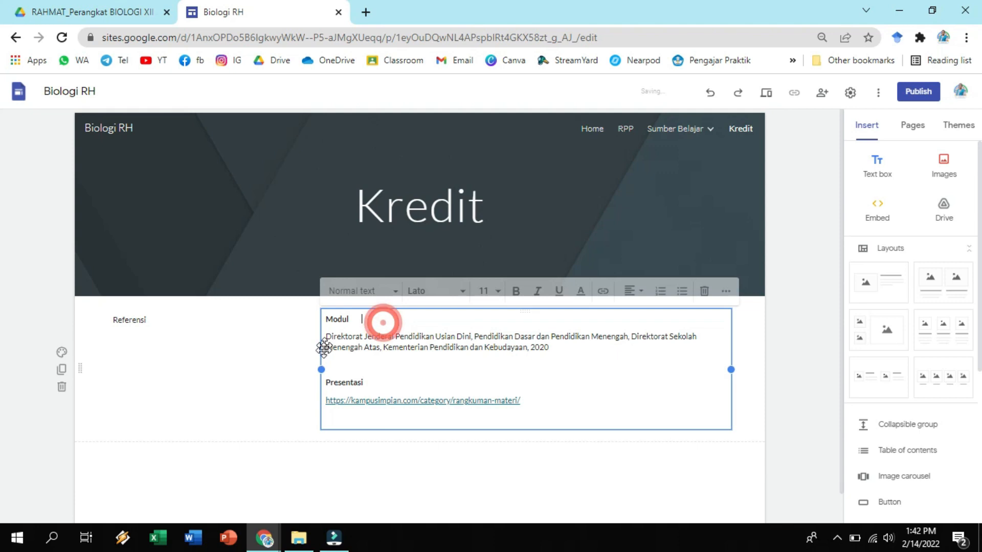
drag(322, 369, 266, 366)
click(812, 314)
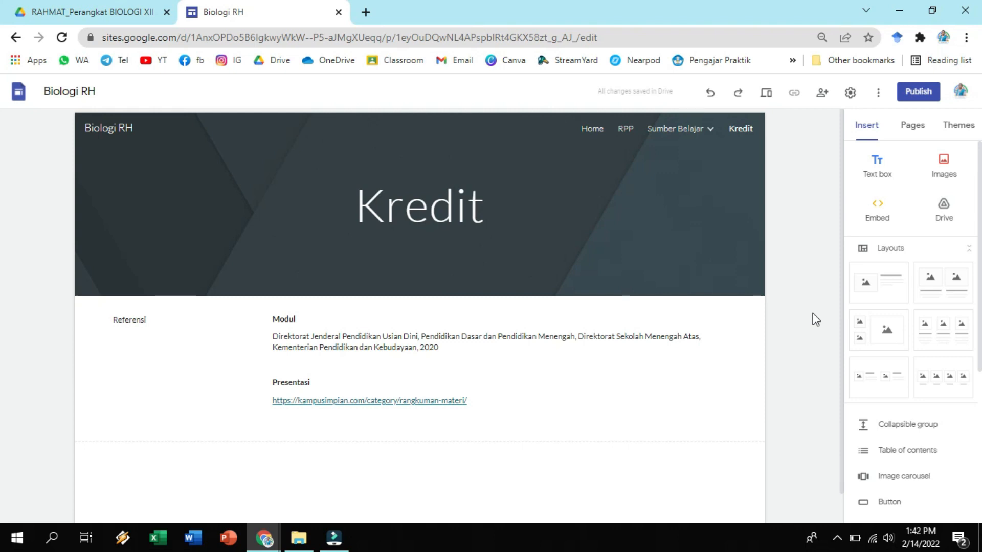
Upload the profile photo with the yellow badge from the PELATIHAN GOOGLE MASTER TRAINER 2021 folder onto the Kredit page below the references.
scroll(470, 430, down, 1)
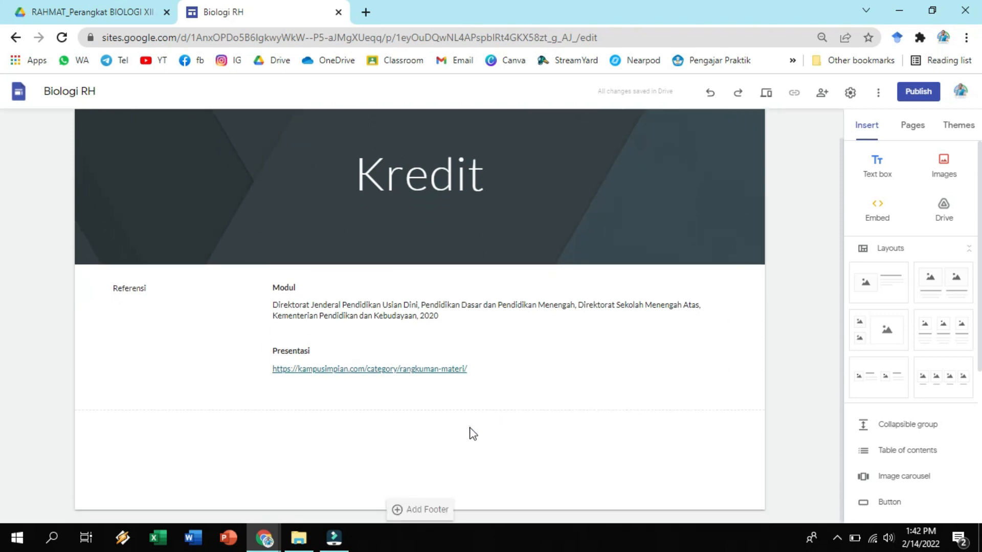
click(945, 167)
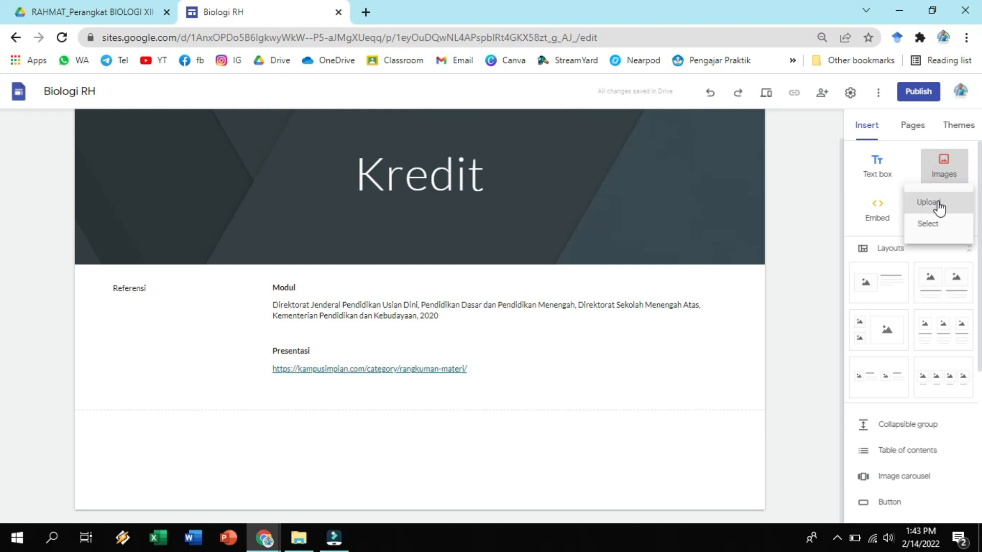
click(939, 204)
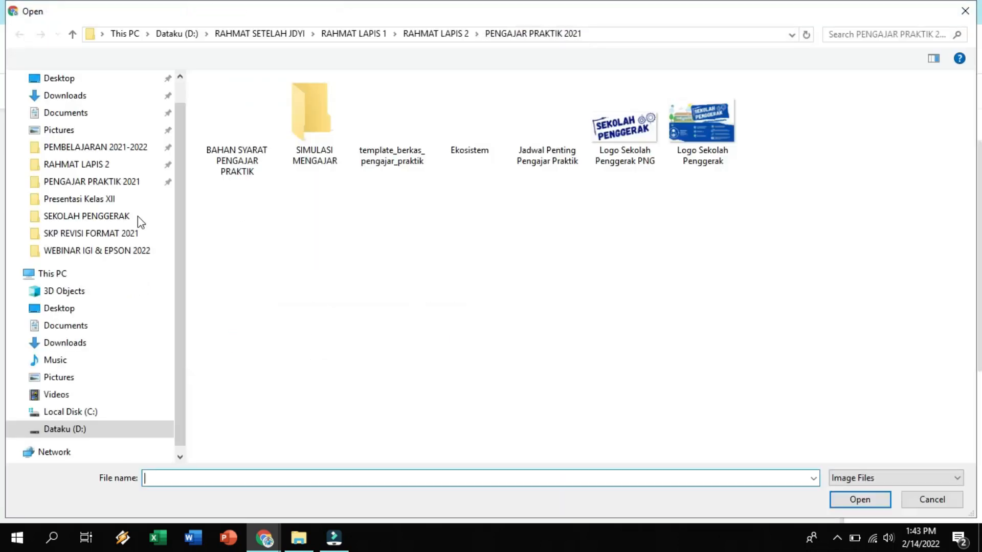
click(94, 164)
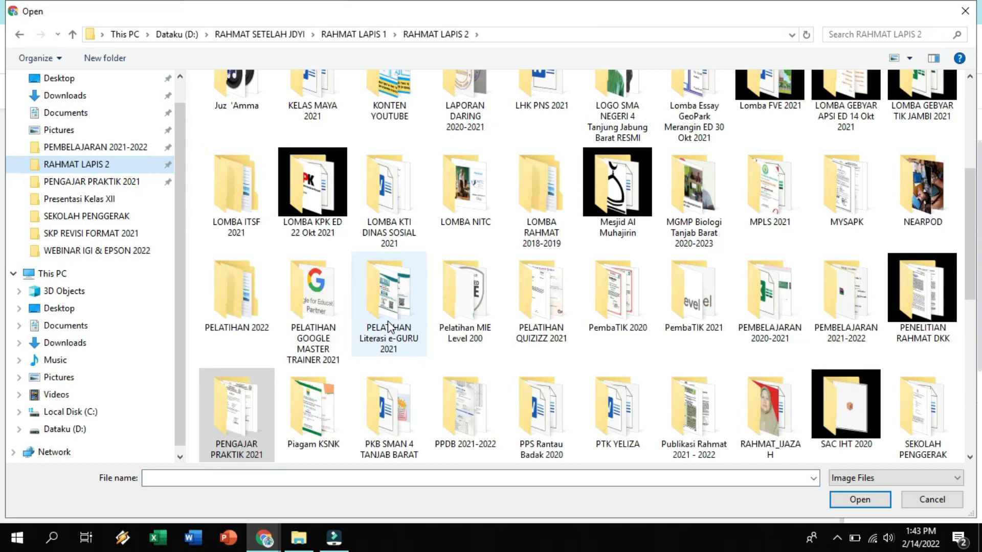
click(387, 314)
double_click(313, 315)
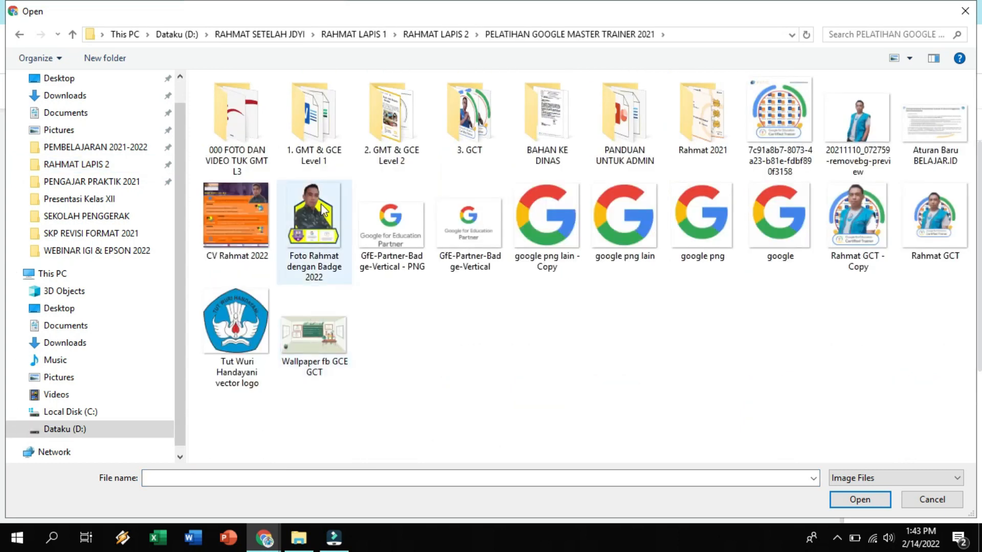
click(319, 205)
click(859, 499)
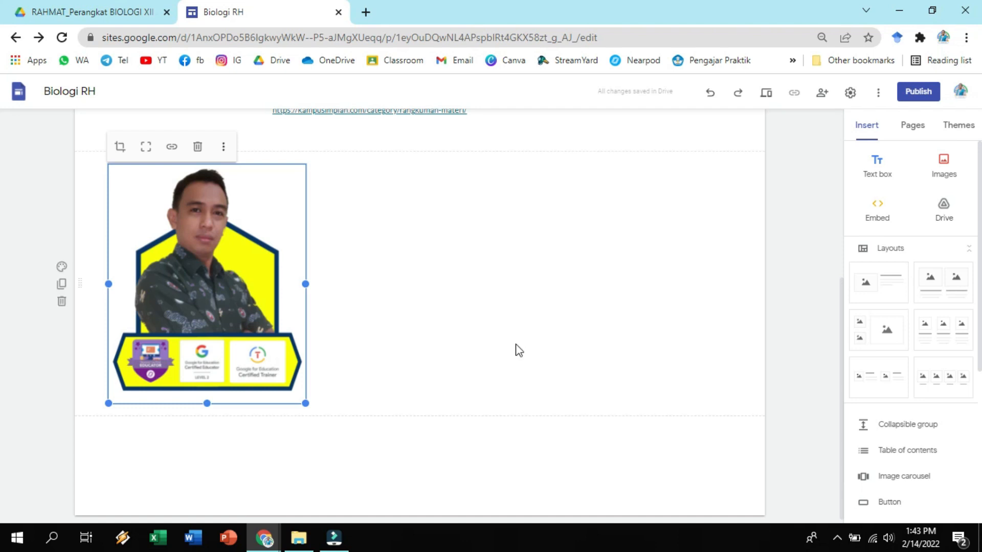
Shrink the profile photo to about a quarter of the content width and uncrop it to show the whole image.
drag(305, 404, 263, 324)
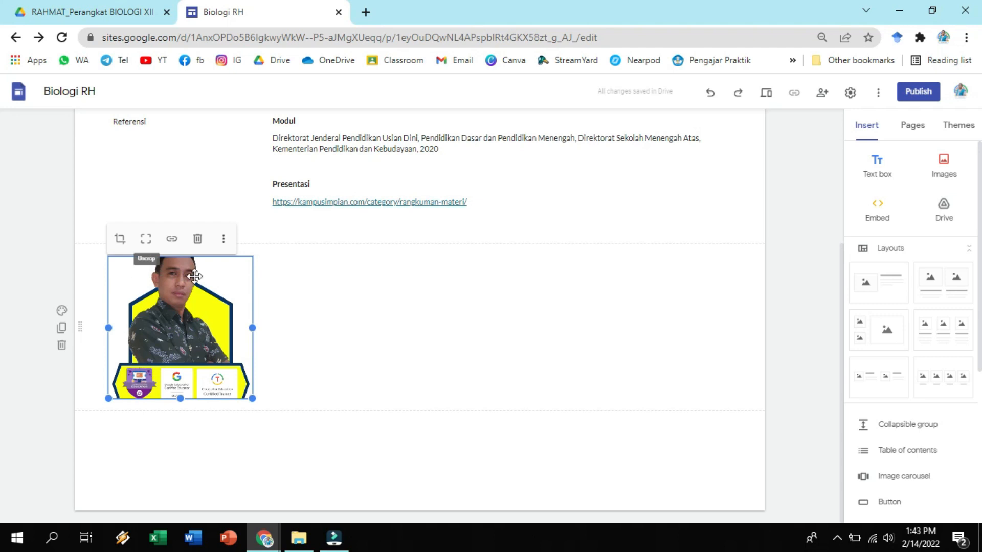
click(145, 240)
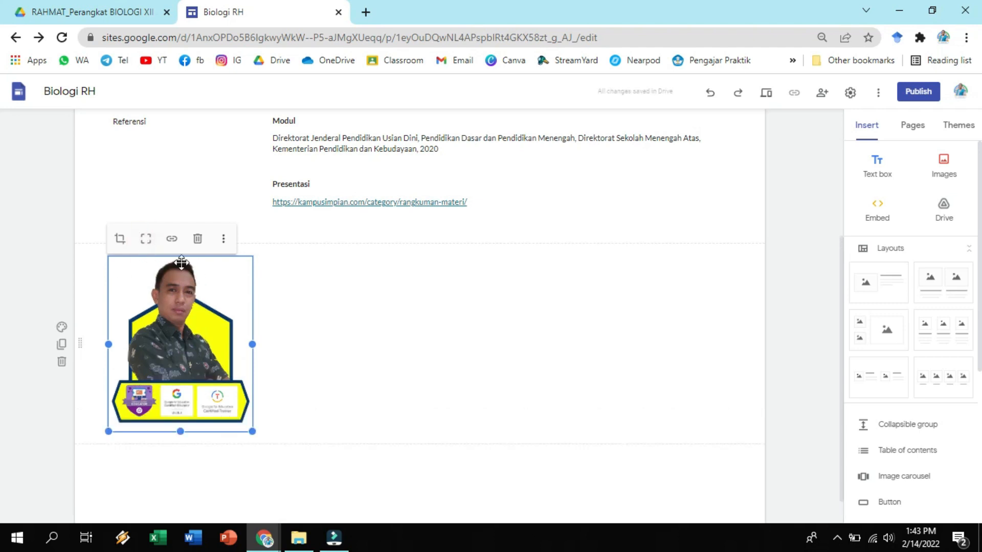
click(326, 313)
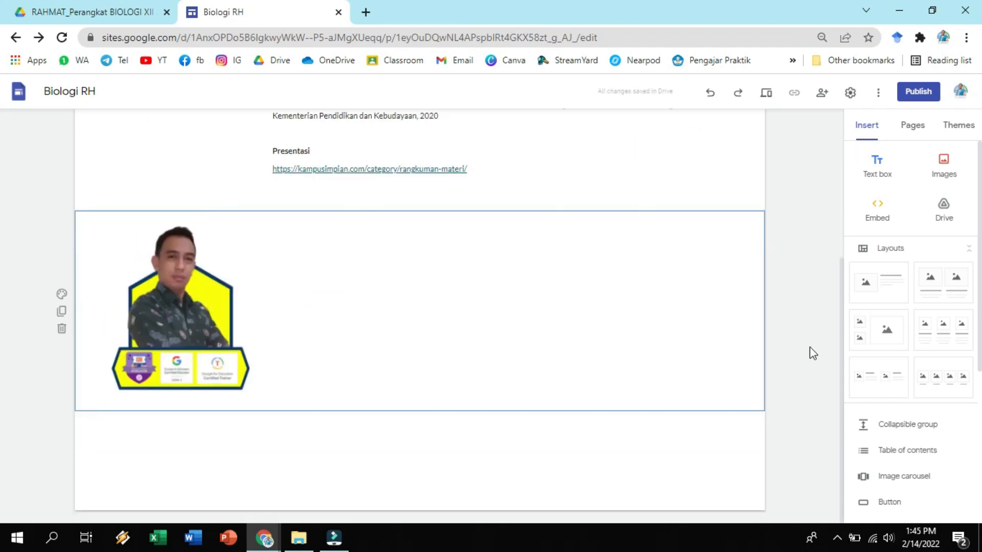
click(807, 349)
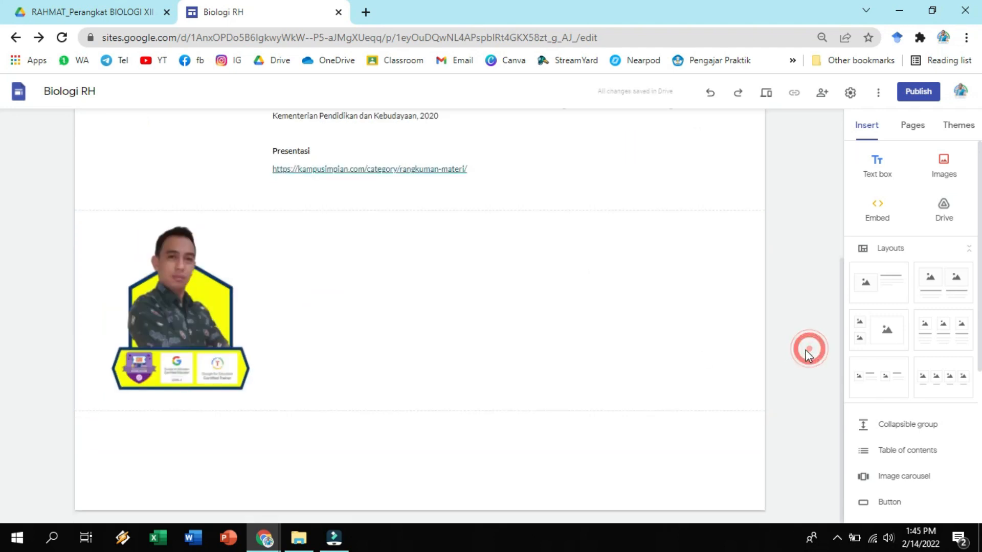
Insert a text box below the photo with the lines PROFIL, Nama, TTL, Alamat and dsb.
click(883, 175)
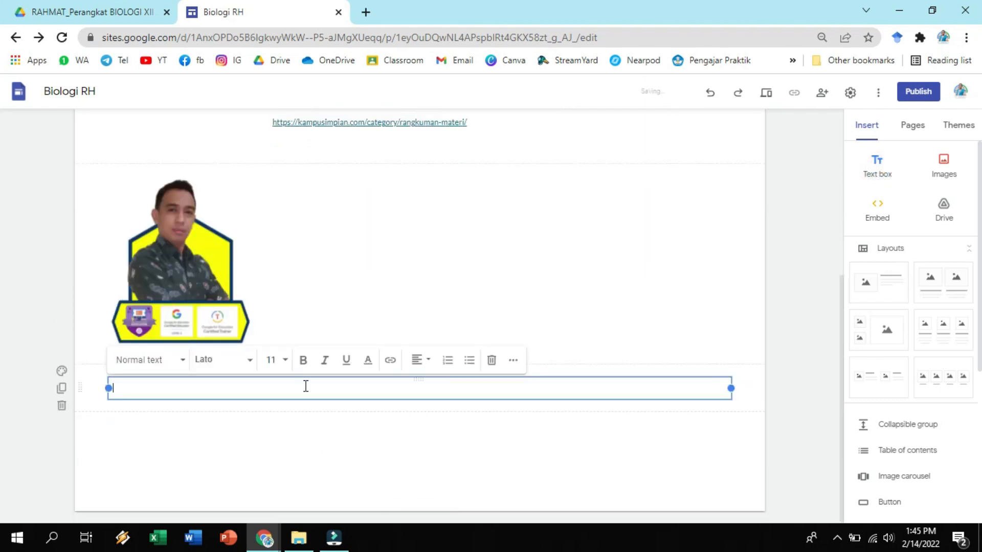
text(PROFIL)
key(Return)
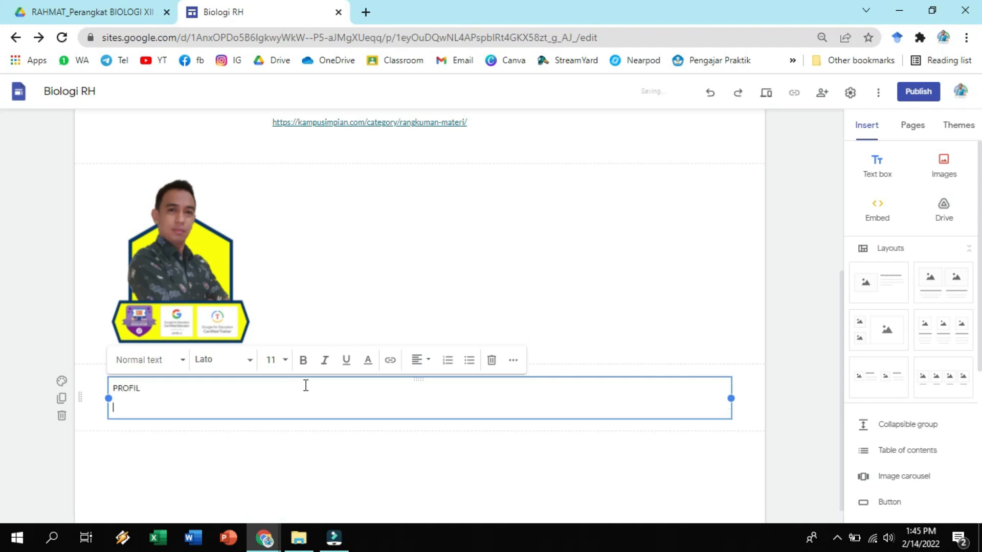
text(nAMA)
key(BackSpace)
key(BackSpace)
key(BackSpace)
key(BackSpace)
text(Nama)
key(Return)
text(TTL)
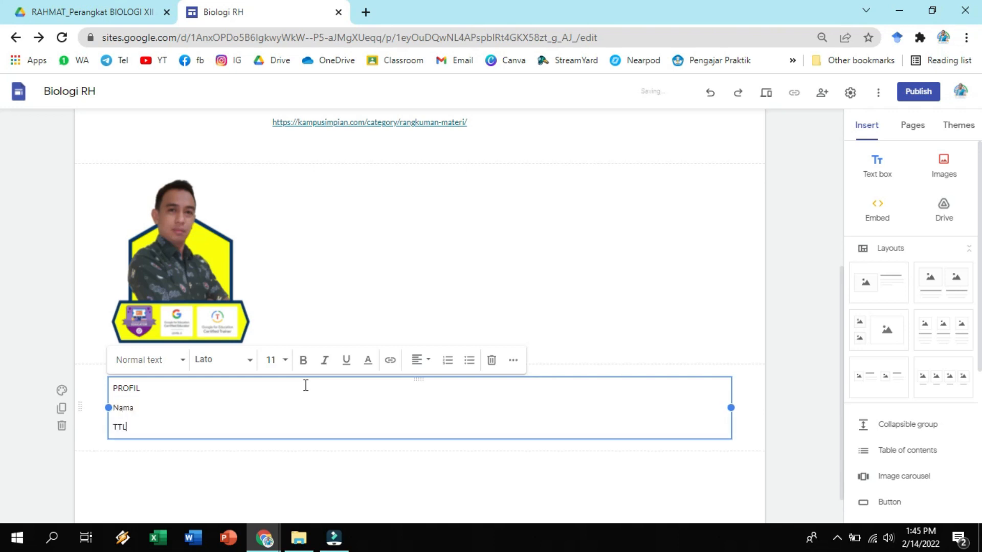
key(Return)
text(Alamat)
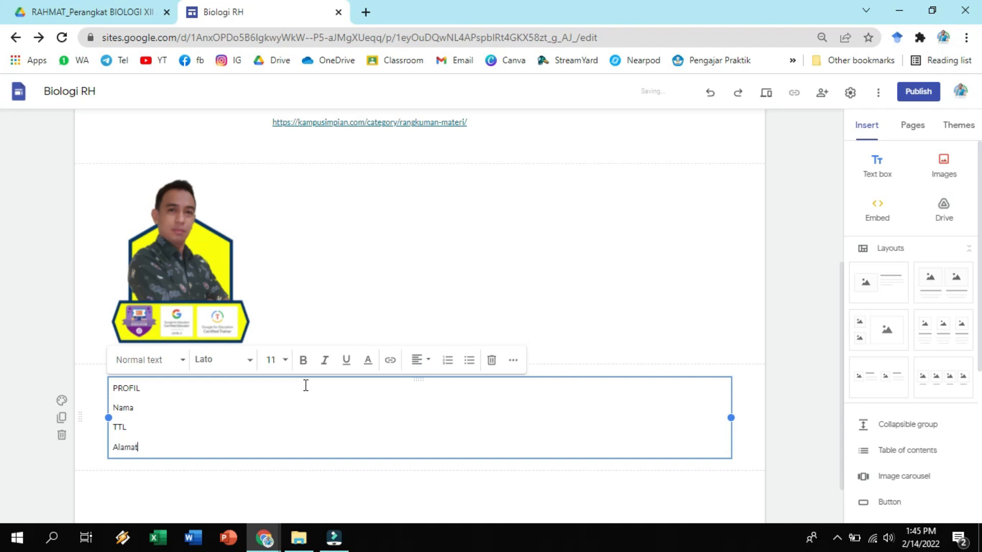
key(Return)
text(dsb)
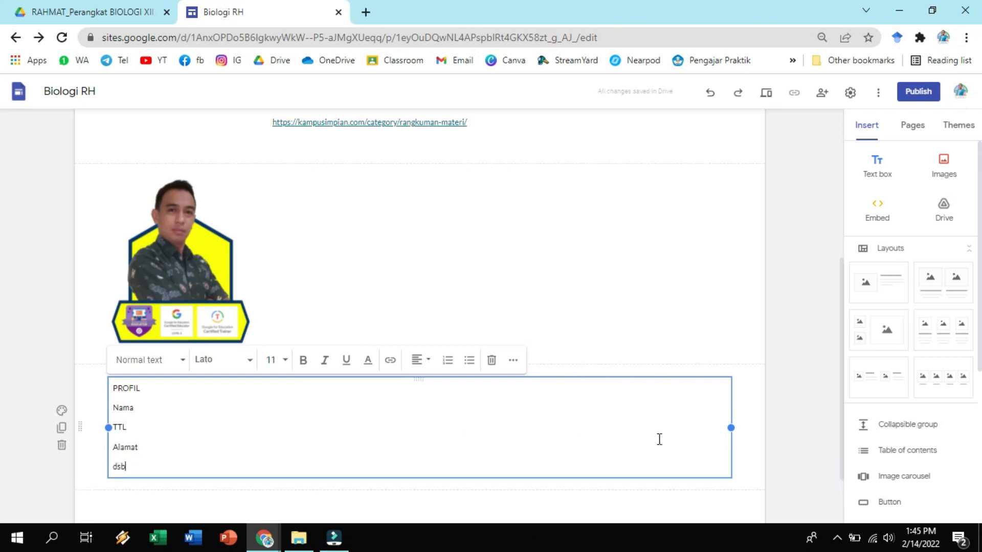
click(748, 437)
Move the profile text box beside the photo and make its PROFIL heading bold.
drag(418, 379, 271, 228)
click(436, 274)
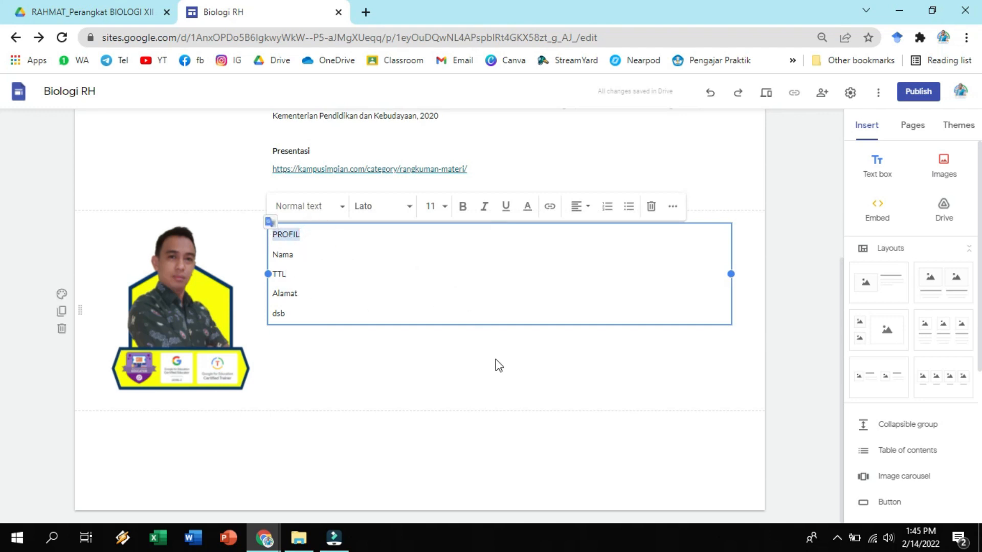
key(ctrl+b)
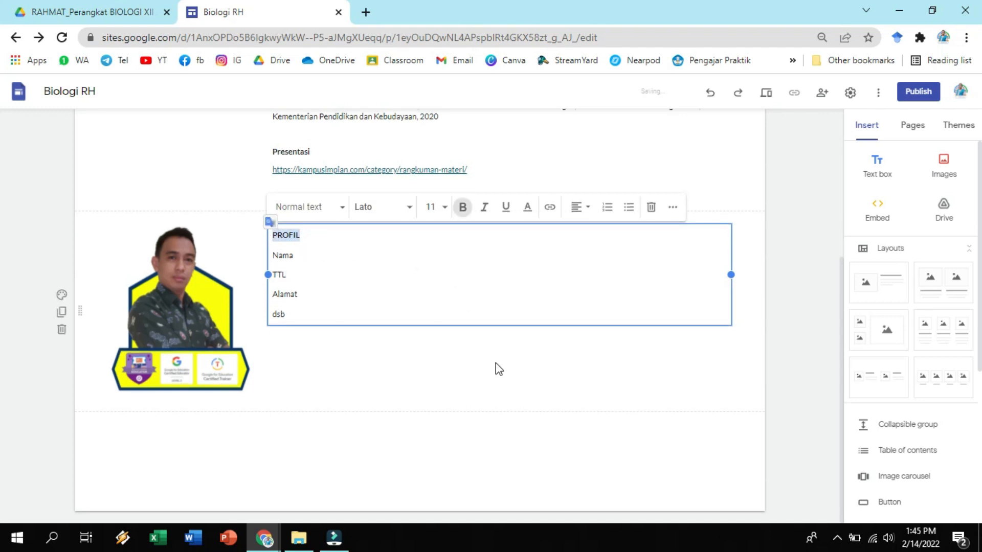
click(496, 364)
Look at the site's Home page and open the RPP page for editing.
scroll(773, 338, up, 5)
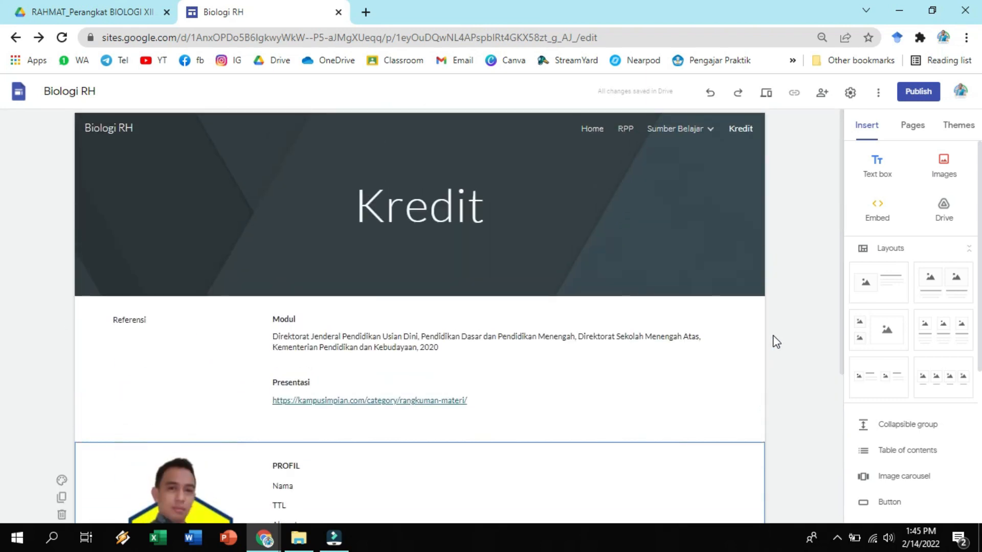
click(599, 134)
click(786, 239)
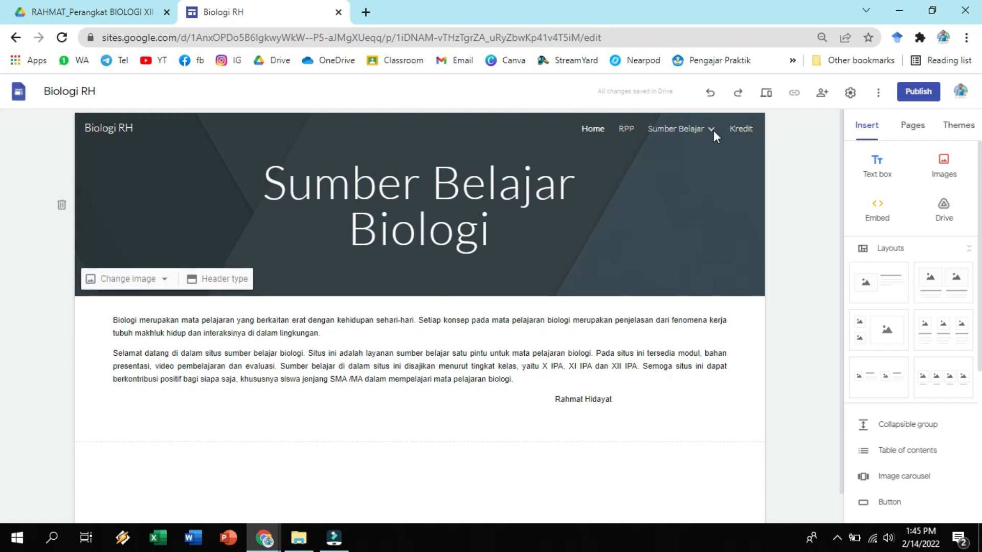
mouse_move(713, 131)
click(622, 135)
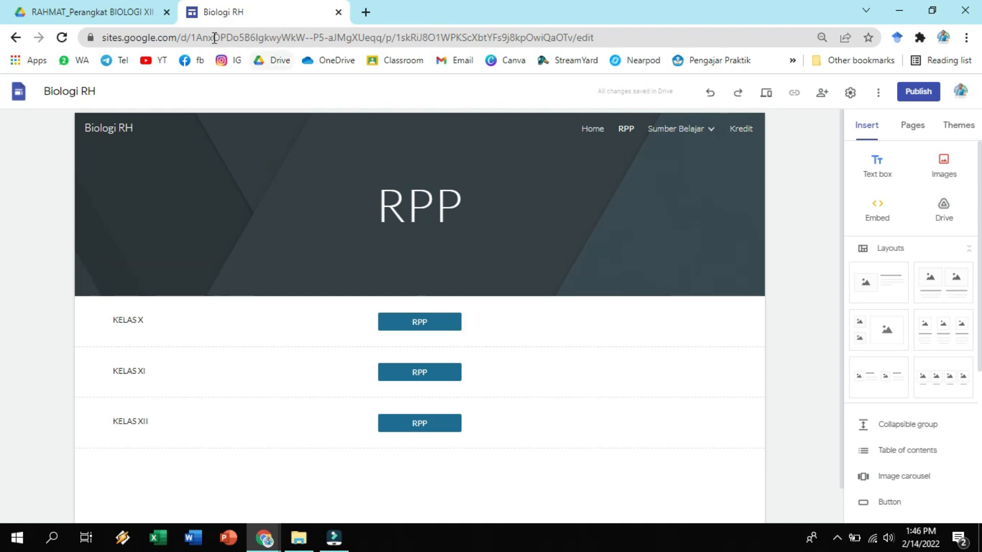
Switch to Google Drive and copy the link of the BUKU KERJA 1 BIOLOGI XII 2019-2020 folder, with access Anyone with the link as Viewer.
click(114, 15)
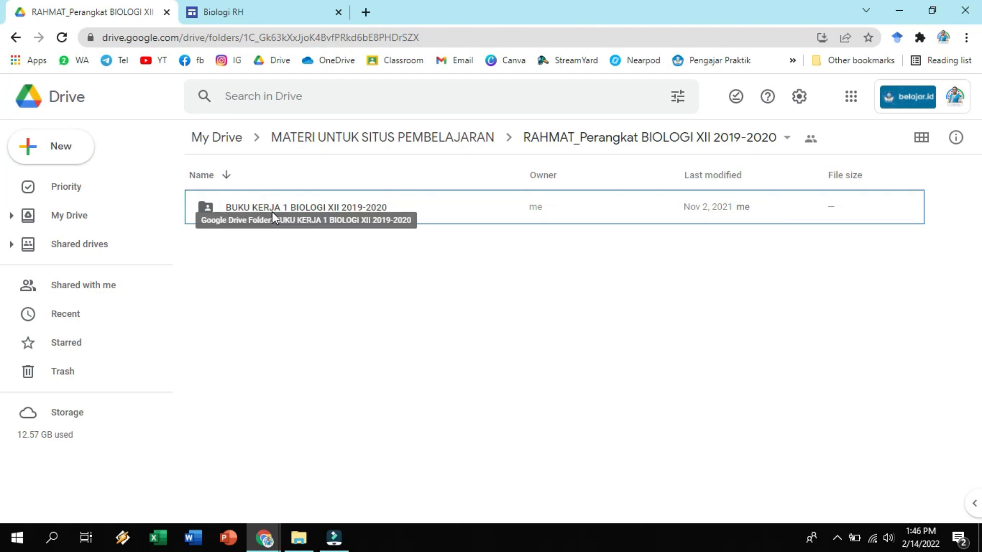
right_click(299, 206)
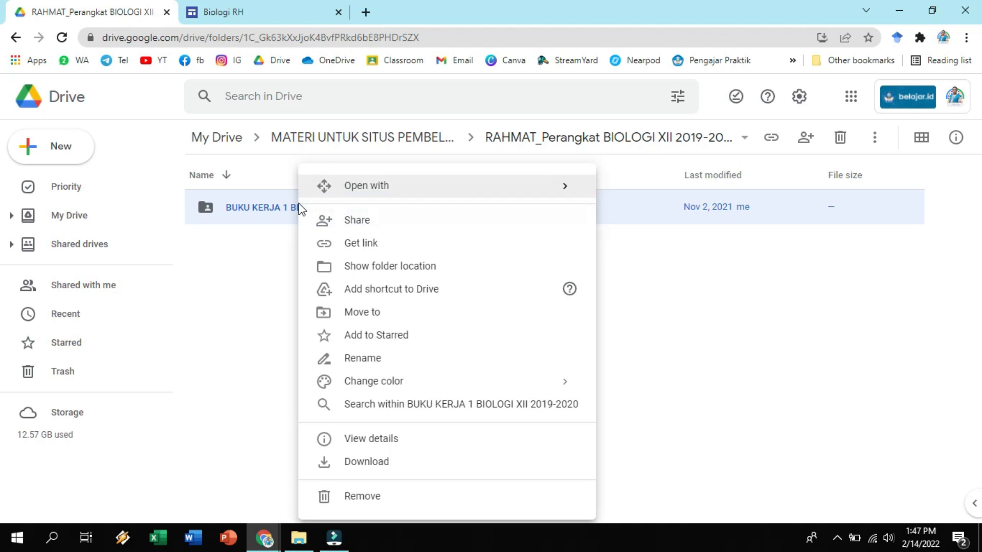
right_click(256, 208)
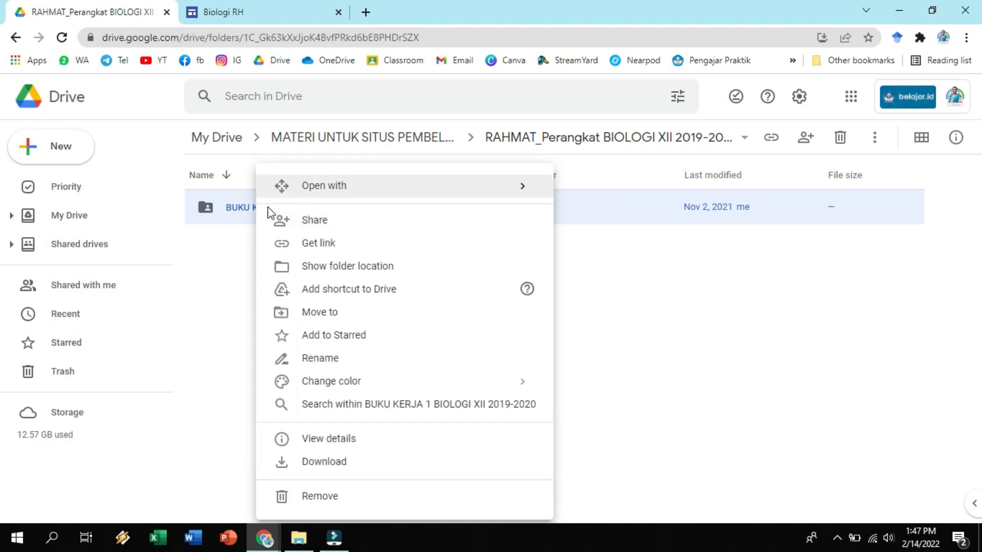
click(339, 249)
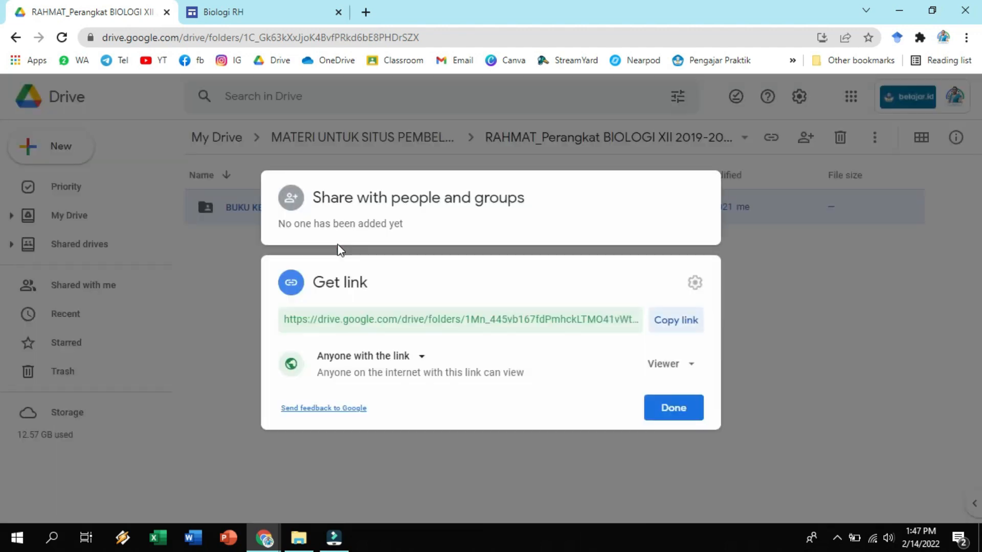
click(421, 361)
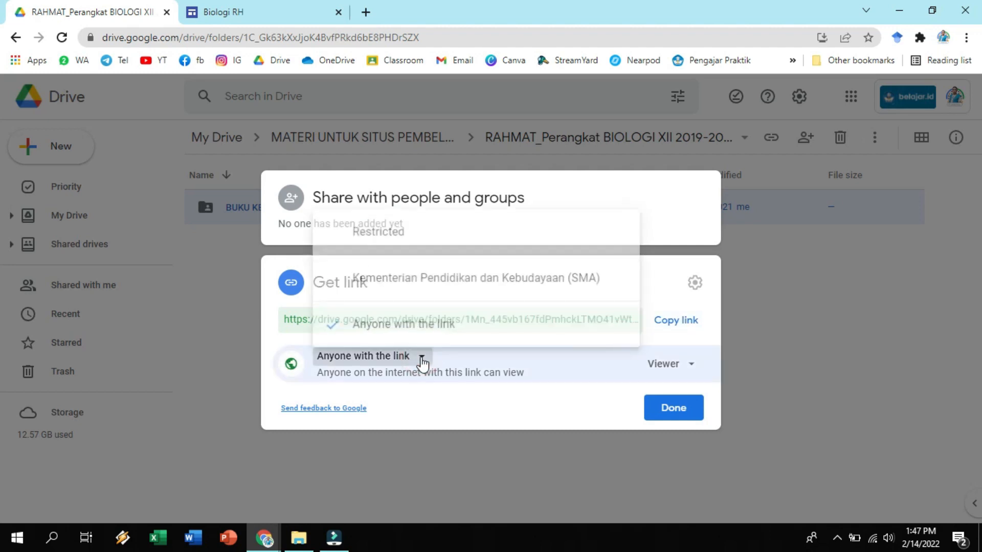
click(436, 326)
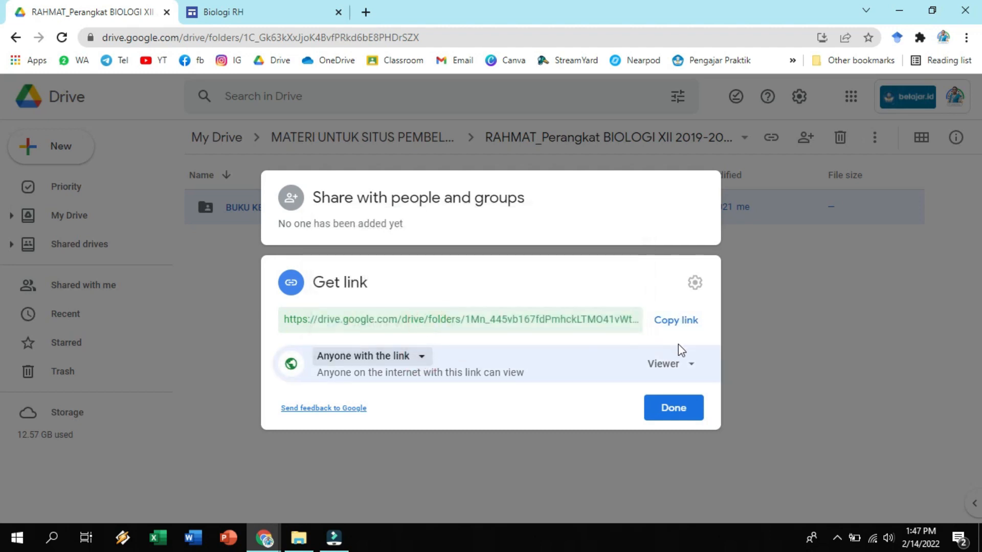
click(688, 367)
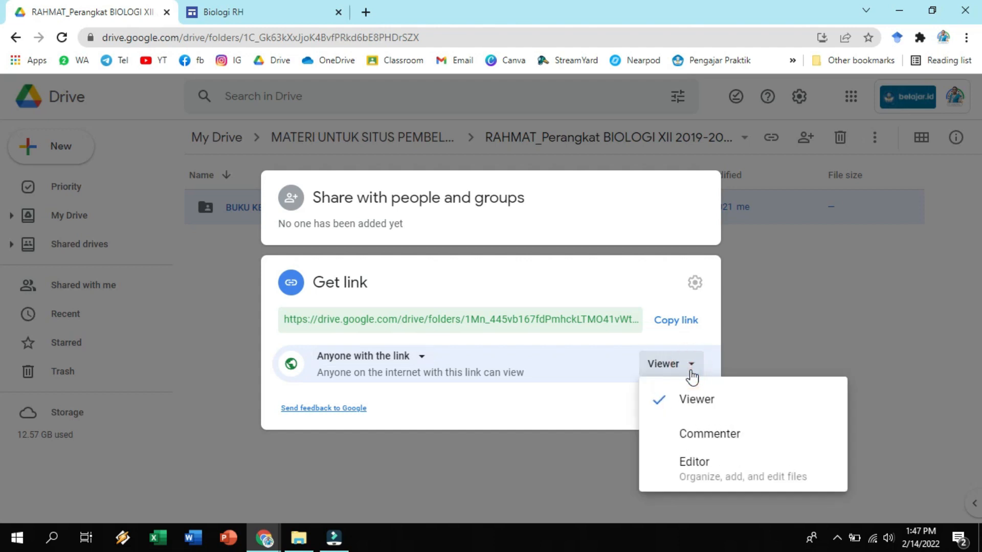
click(701, 401)
click(672, 321)
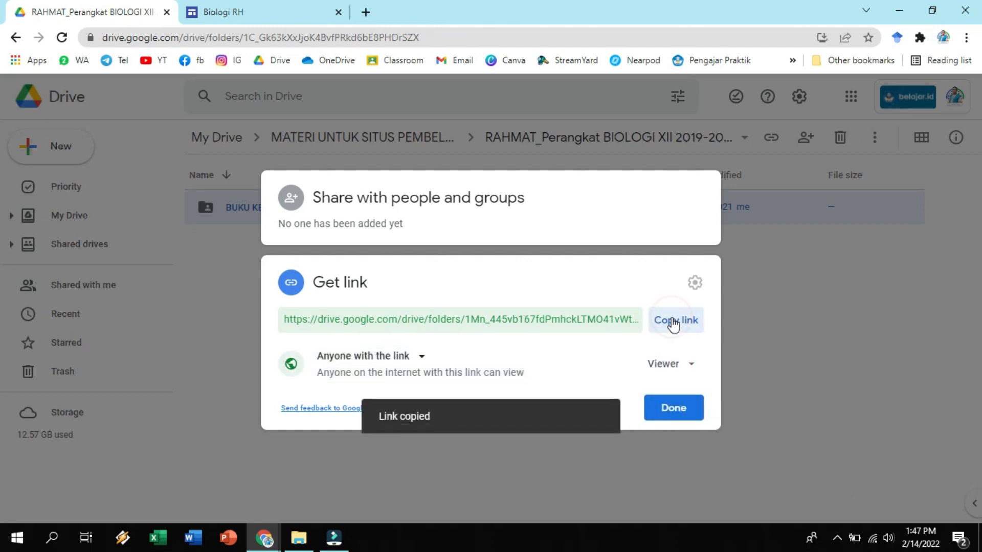
click(674, 409)
Back in Google Sites, replace the link of the KELAS X RPP button with the copied Drive folder link.
click(240, 13)
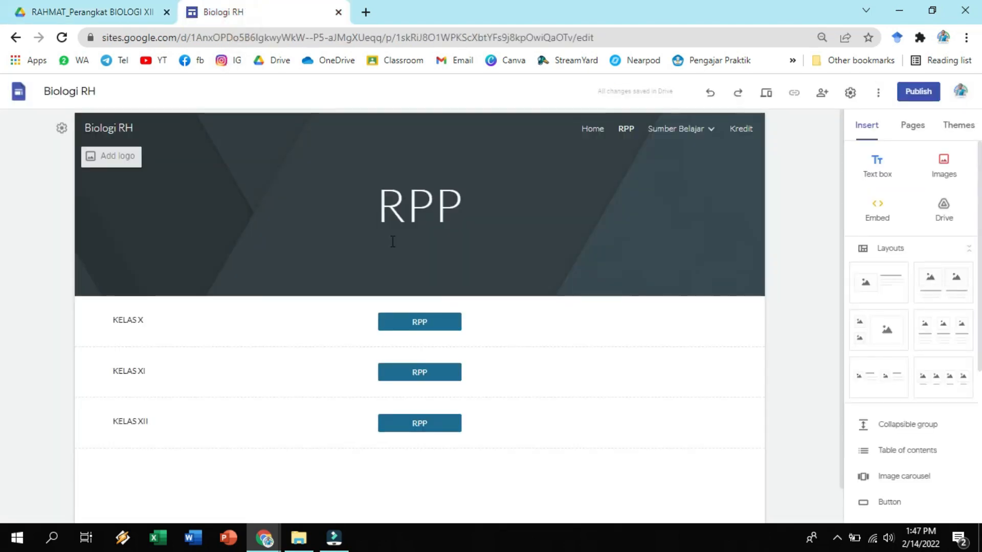
click(420, 321)
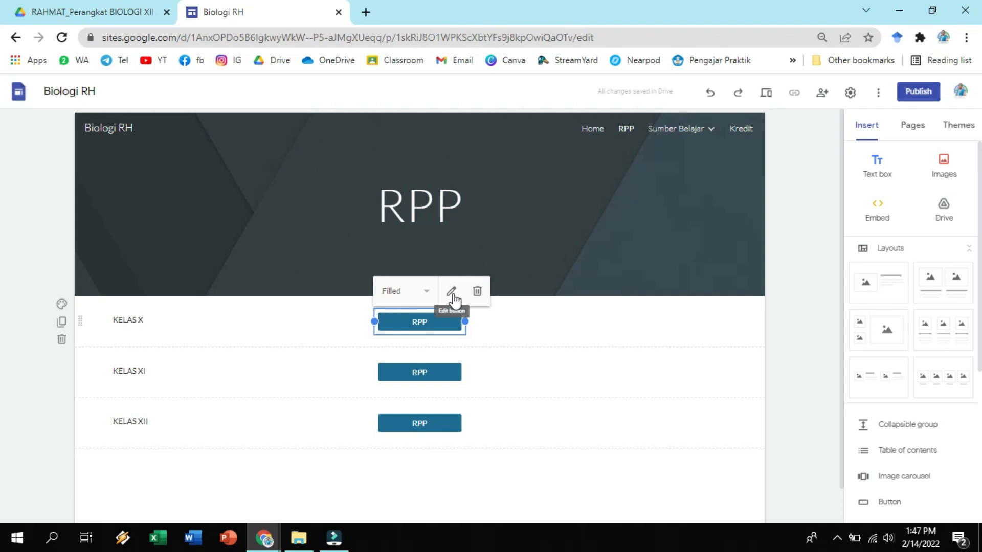
click(452, 297)
drag(425, 322, 368, 322)
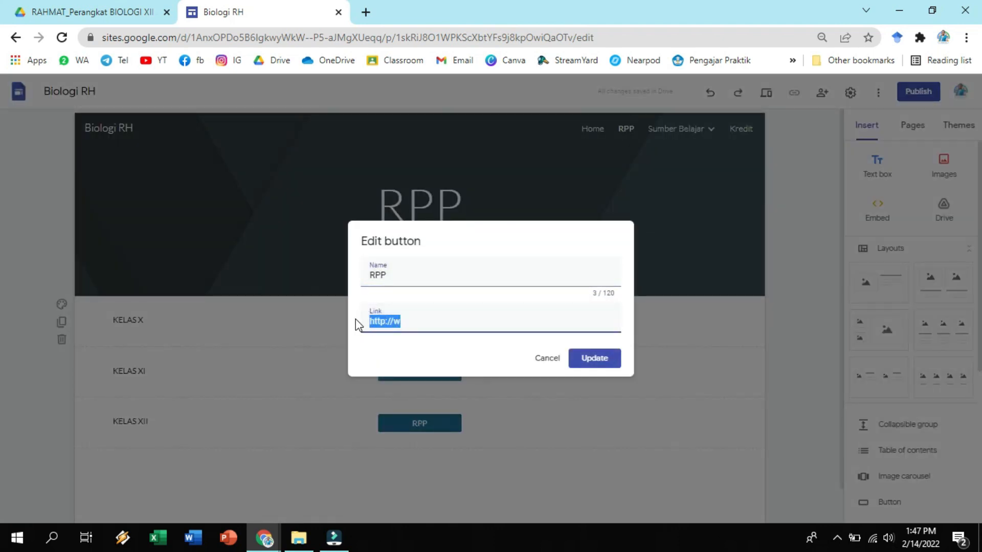
key(BackSpace)
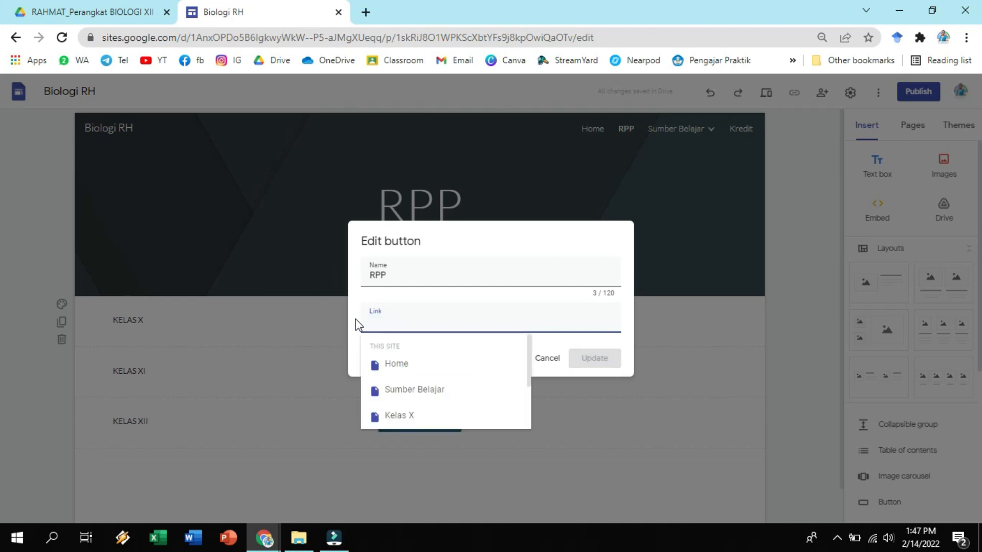
right_click(370, 323)
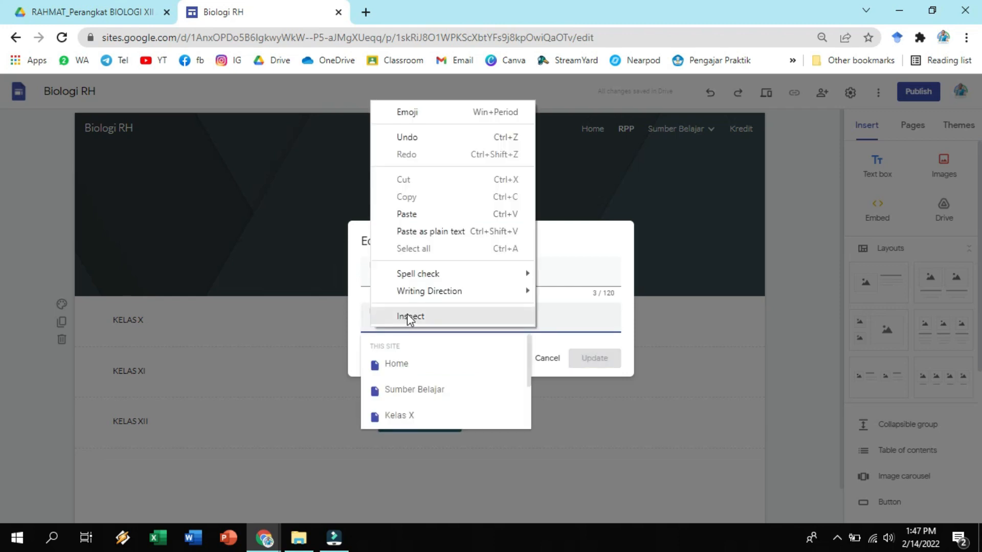
click(447, 218)
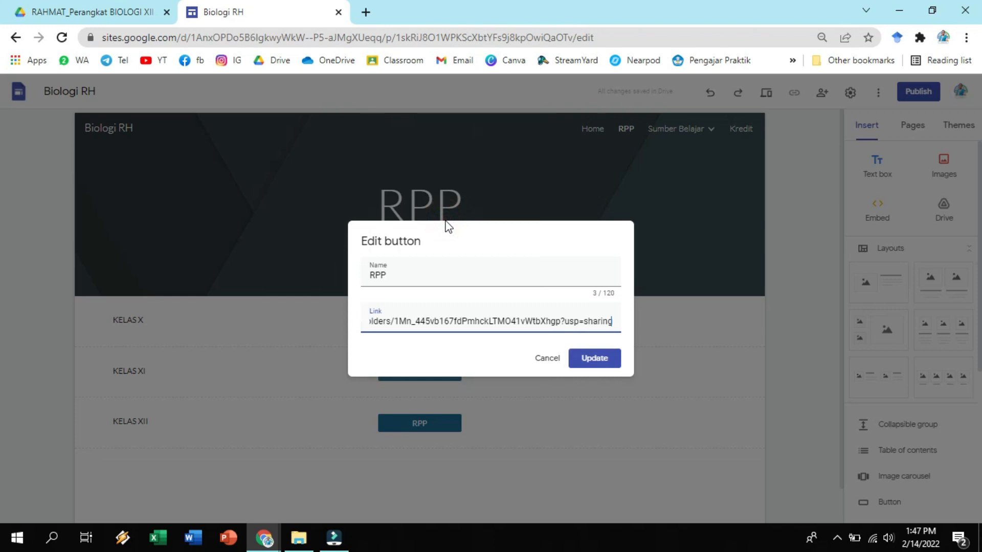
click(593, 359)
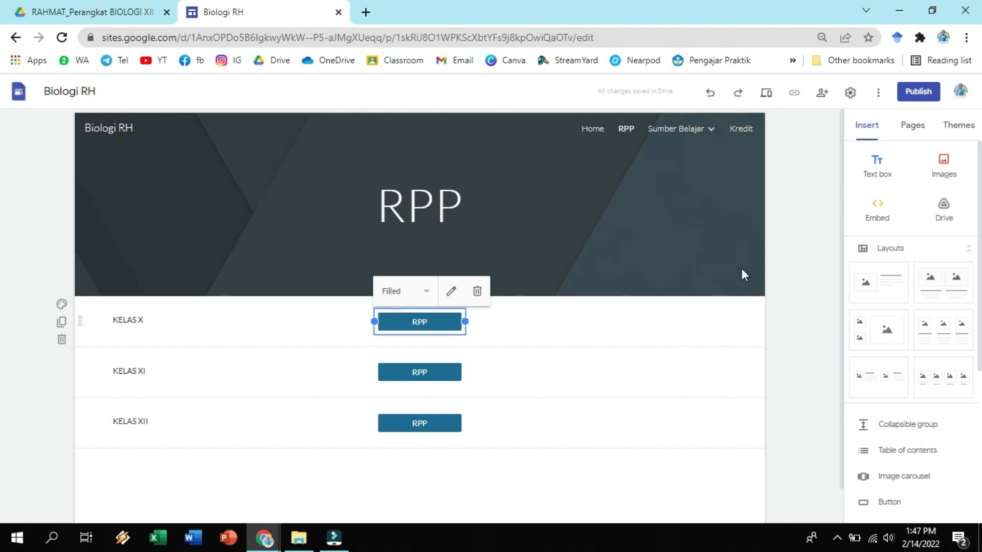
Preview the site, test the KELAS X RPP button's folder link, and return to editing the page.
click(769, 95)
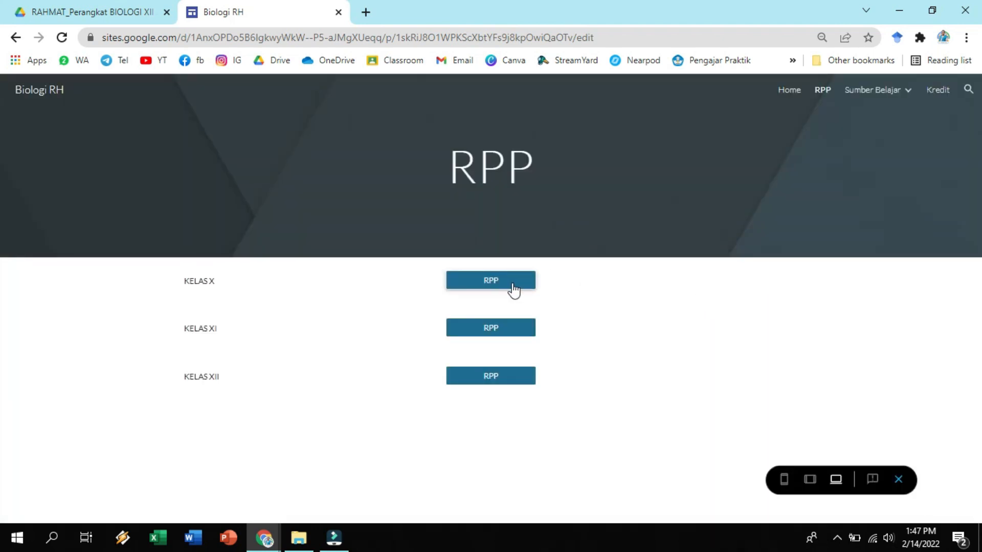
click(512, 283)
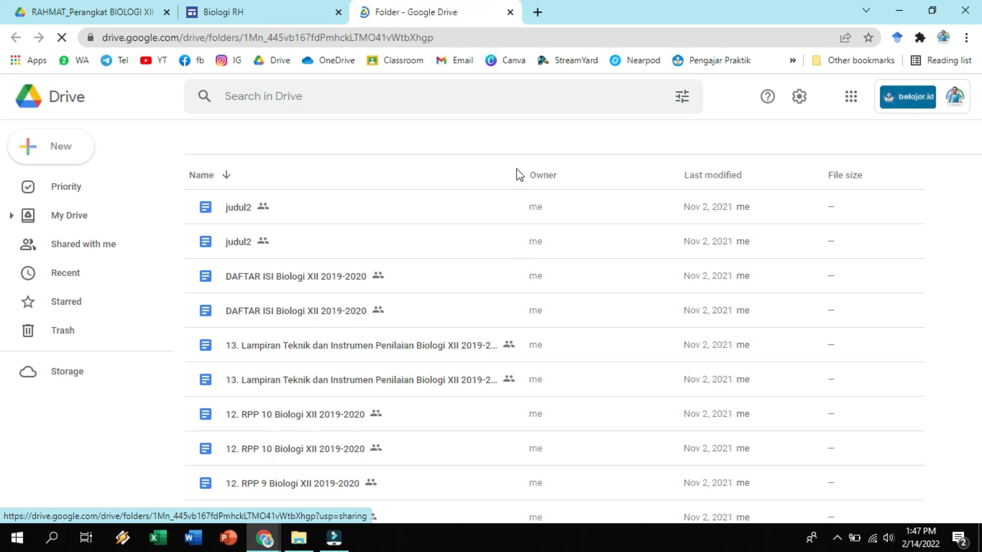
click(511, 16)
click(511, 12)
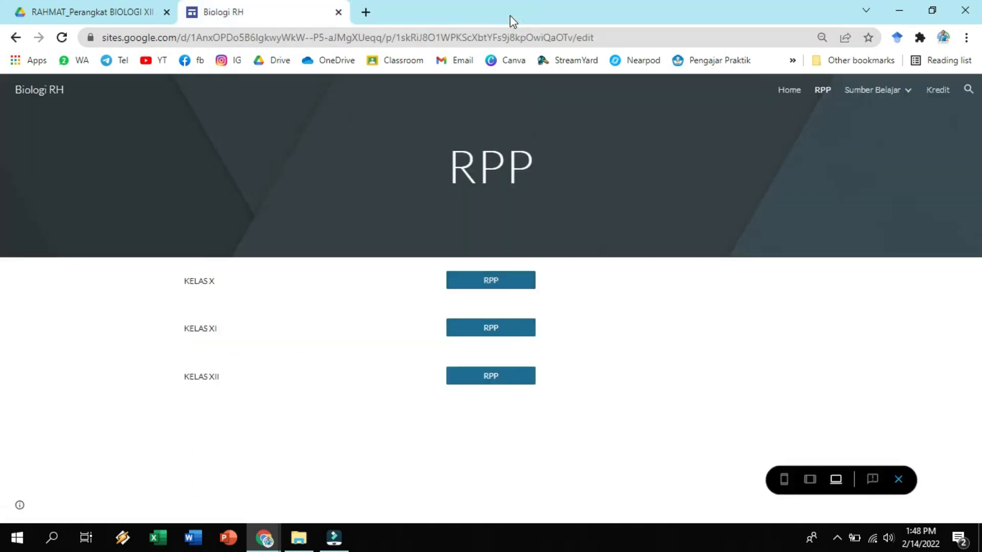
click(896, 481)
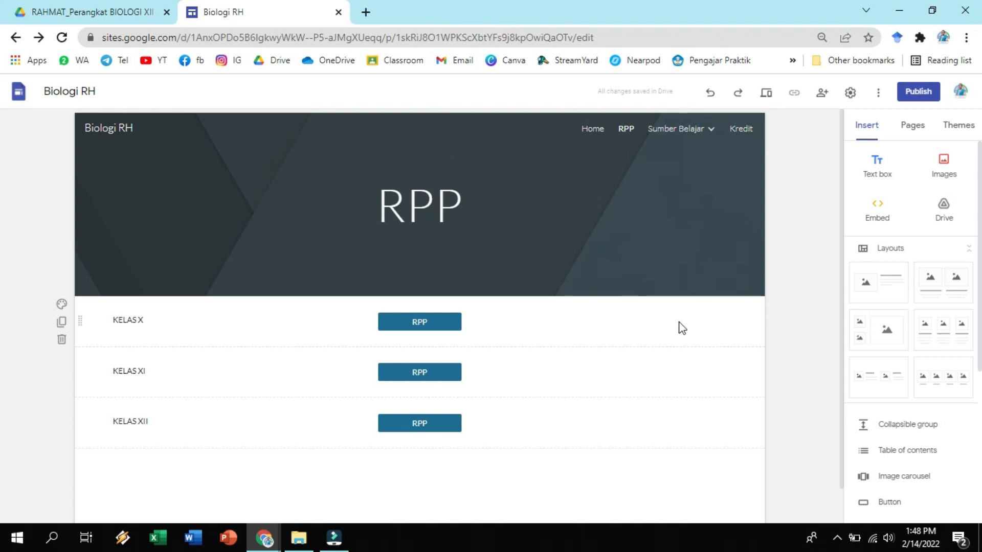
Check the link settings of the KELAS X and KELAS XI RPP buttons without changing them.
click(450, 317)
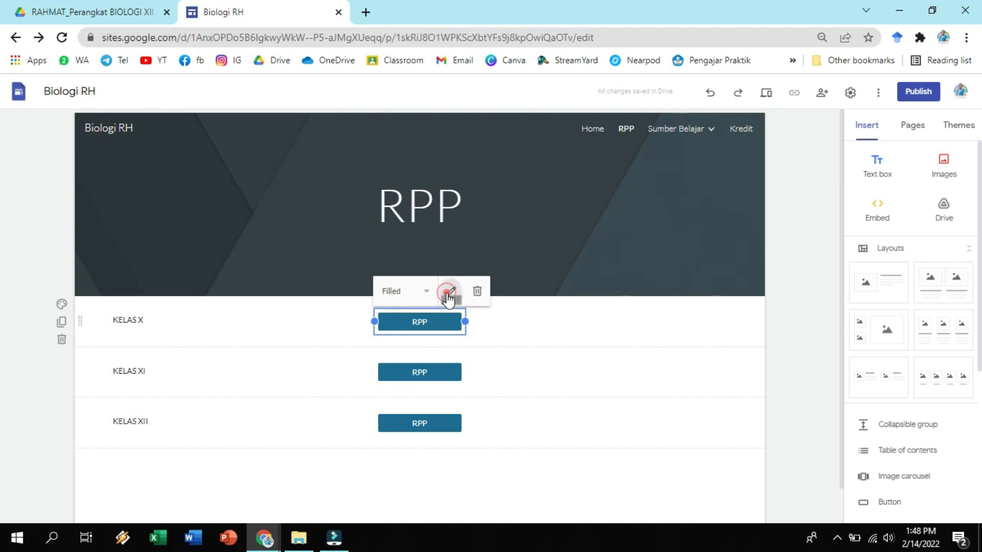
click(447, 291)
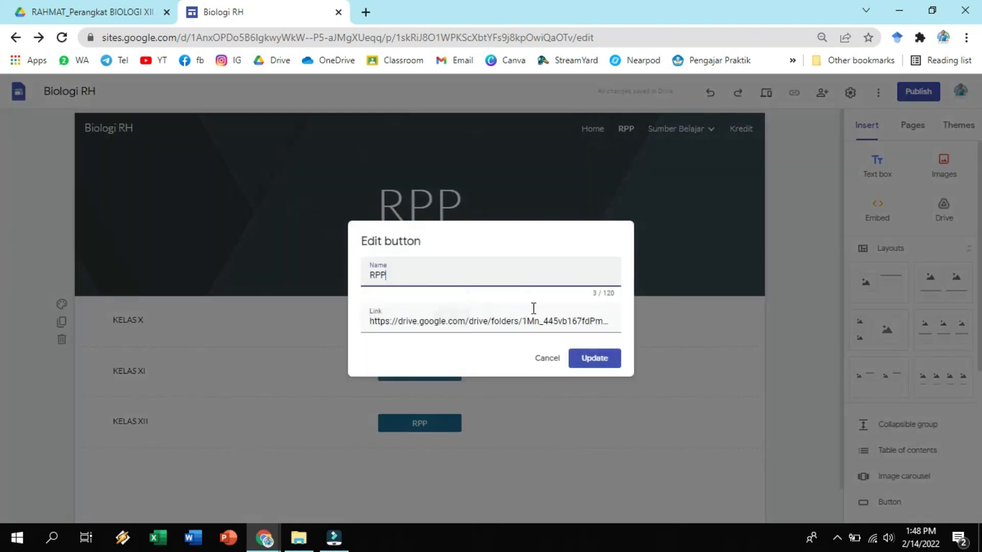
click(546, 358)
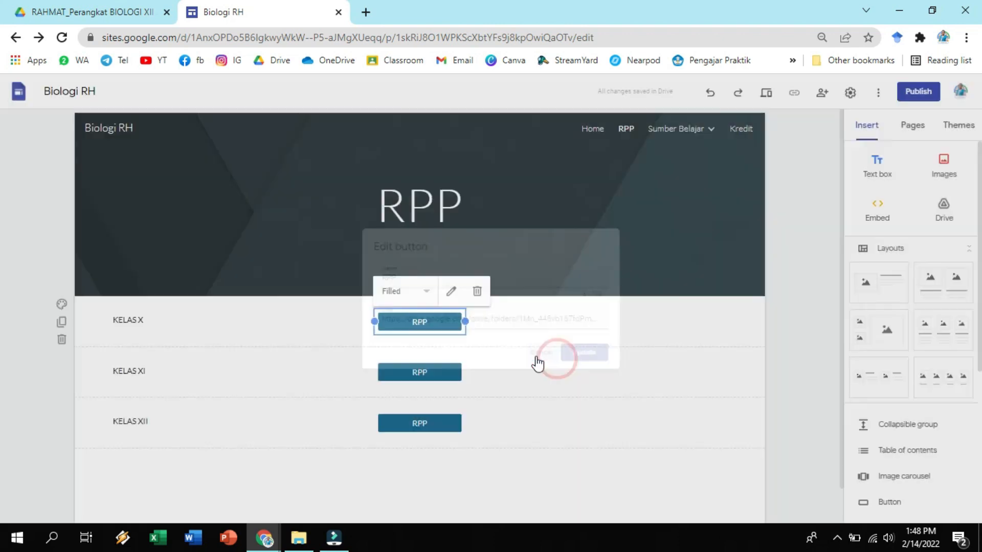
click(443, 371)
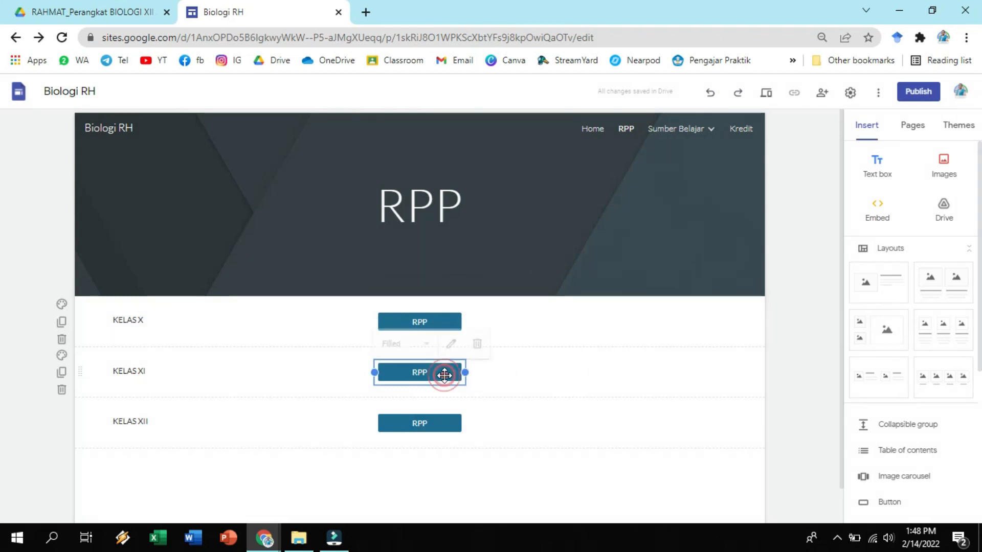
click(451, 342)
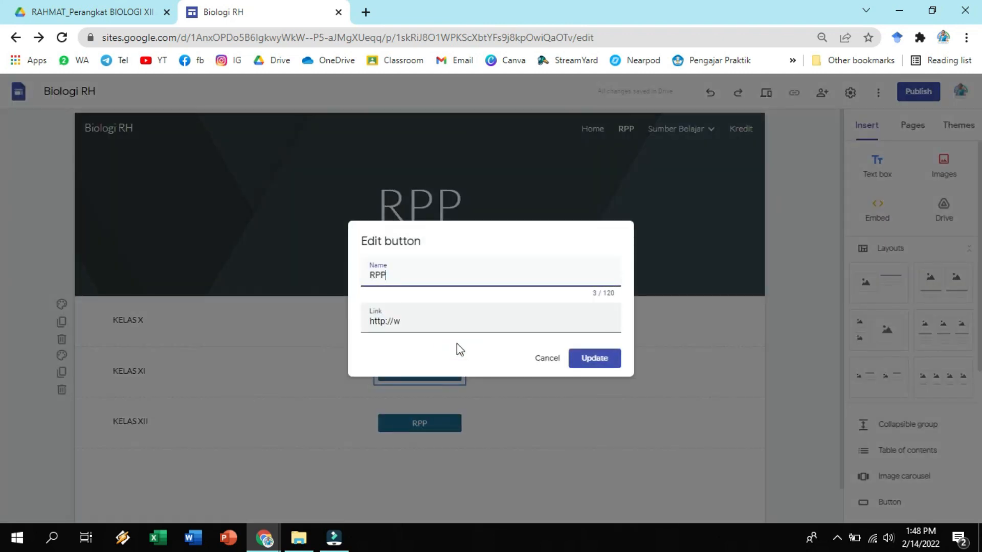
click(541, 365)
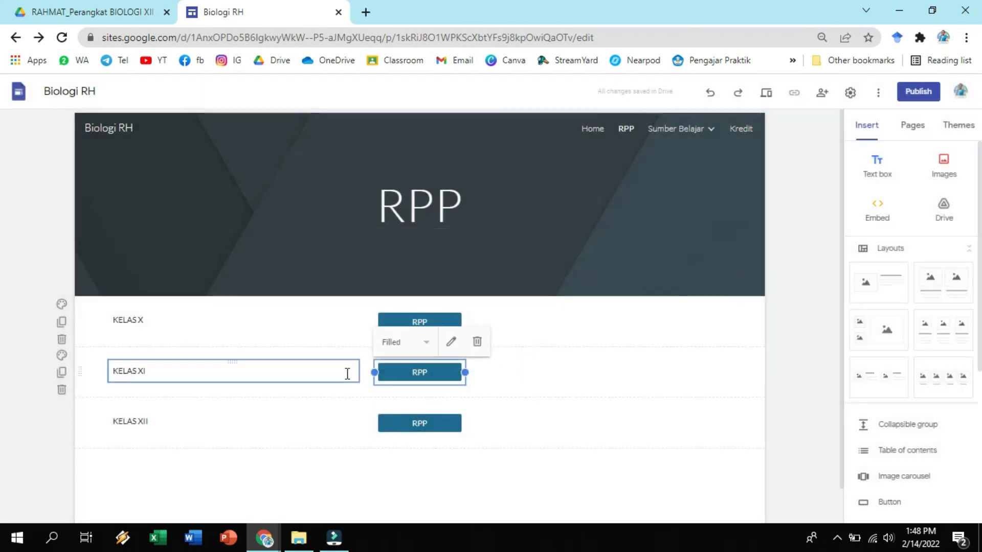
click(154, 327)
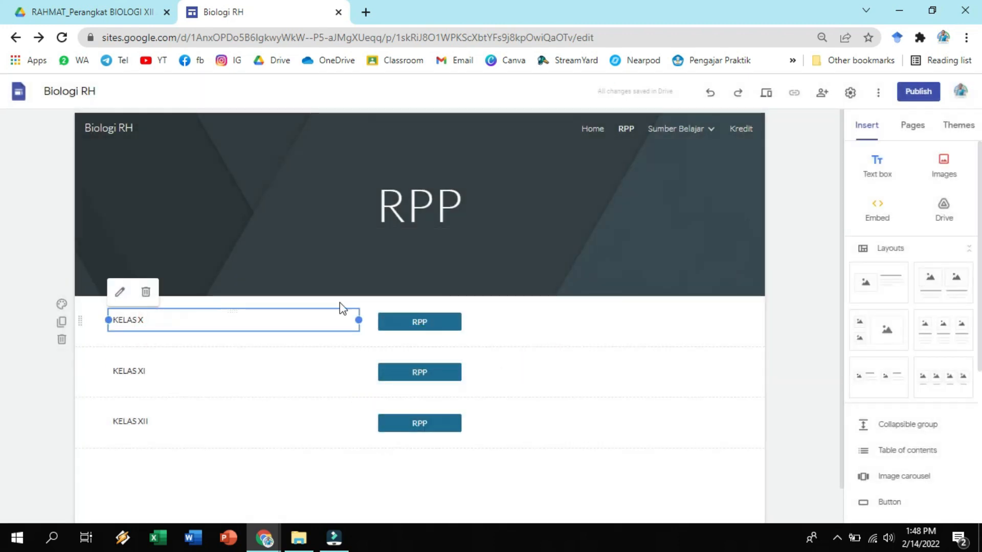
click(428, 312)
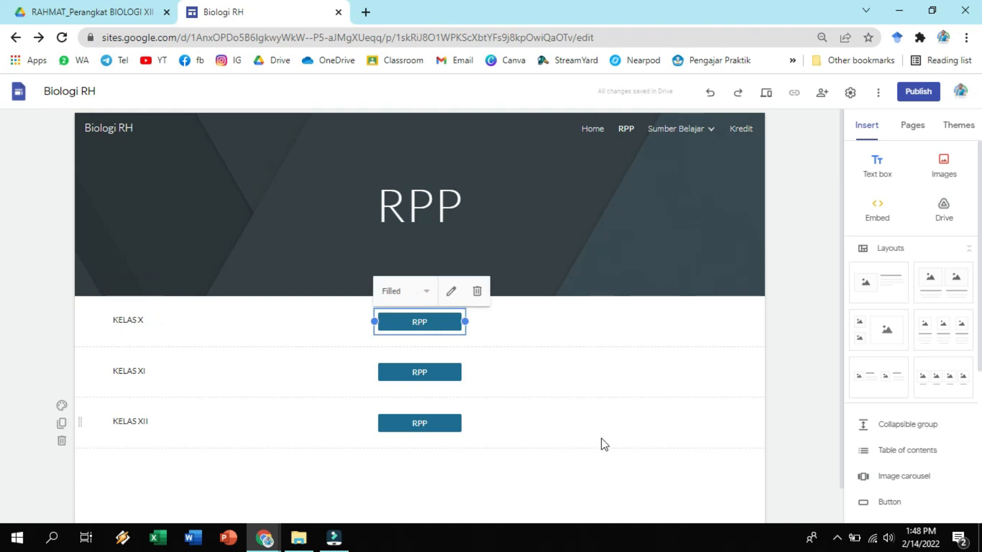
click(615, 450)
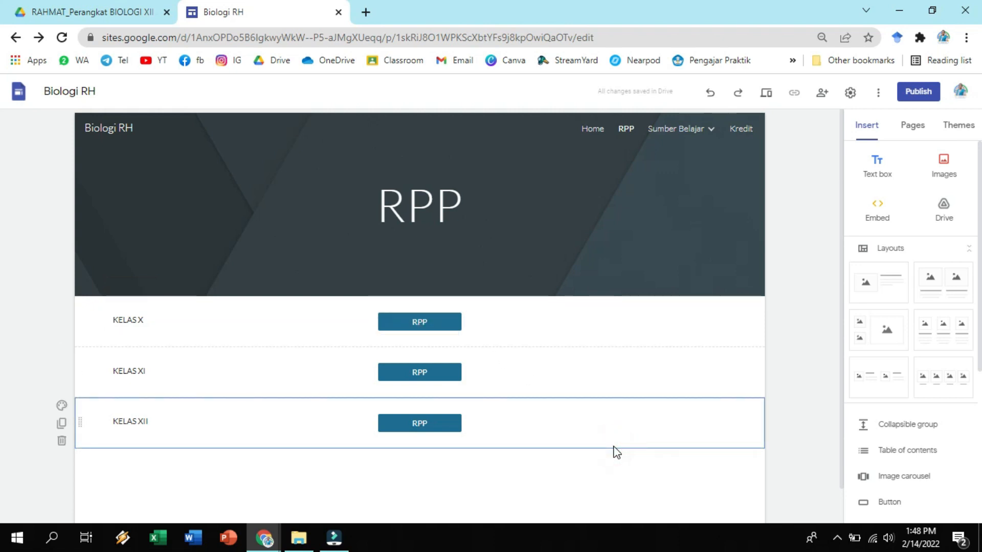
Open the Kelas X page under Sumber Belajar for editing and select the Video button of Bab 1.
mouse_move(693, 131)
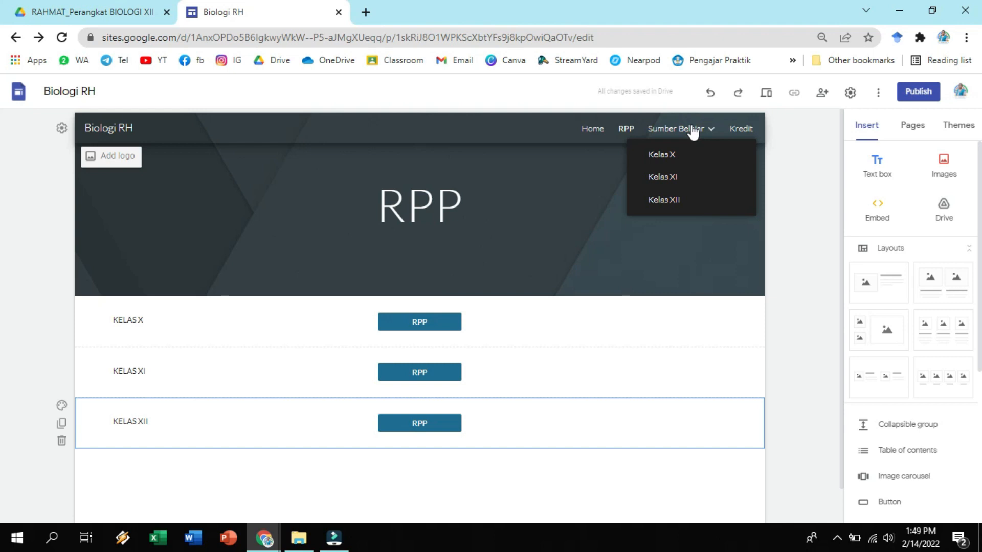
click(670, 150)
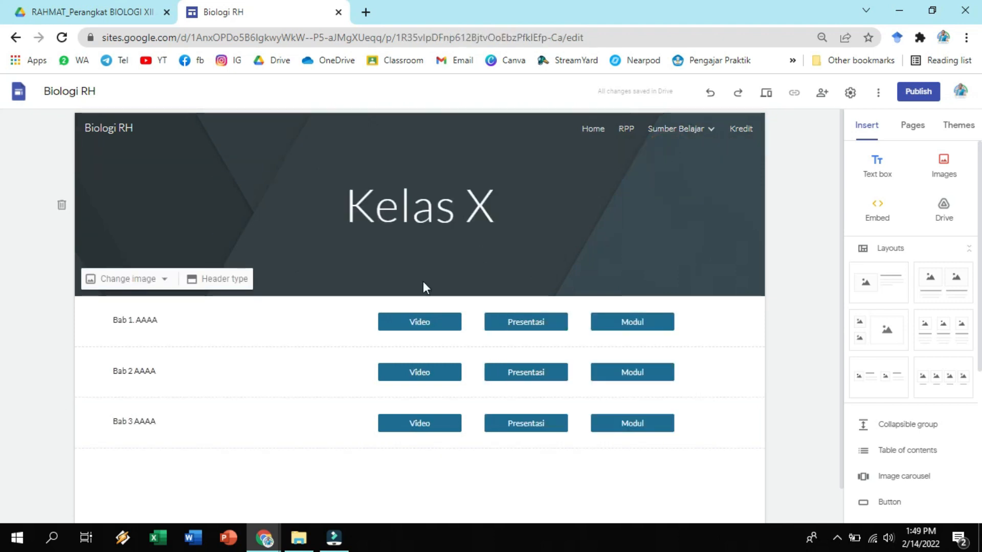
click(384, 326)
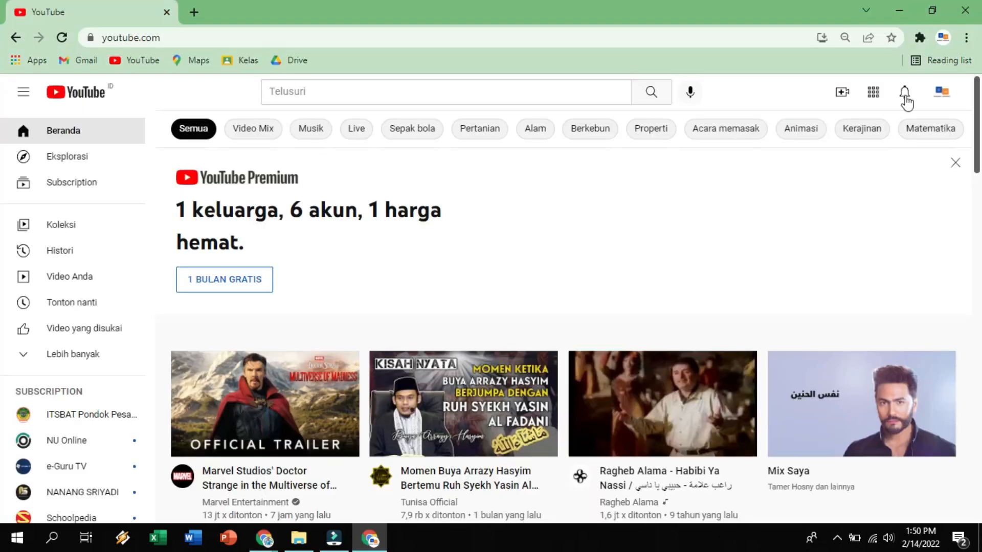
In YouTube, open the Kelas X playlist and copy the link of the video RUANG LINGKUP BIOLOGI : BIOLOGI KELAS 10 SMA.
click(73, 354)
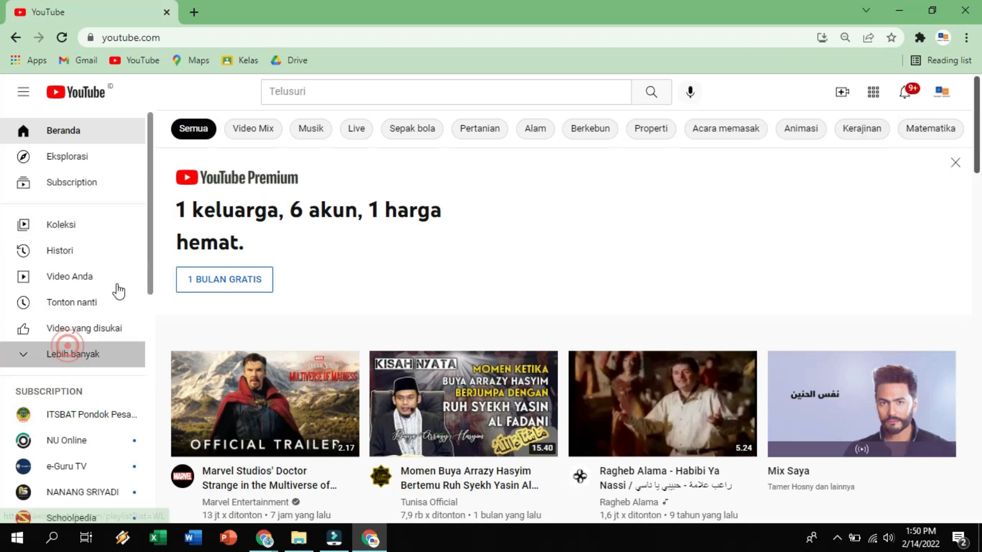
scroll(118, 290, down, 4)
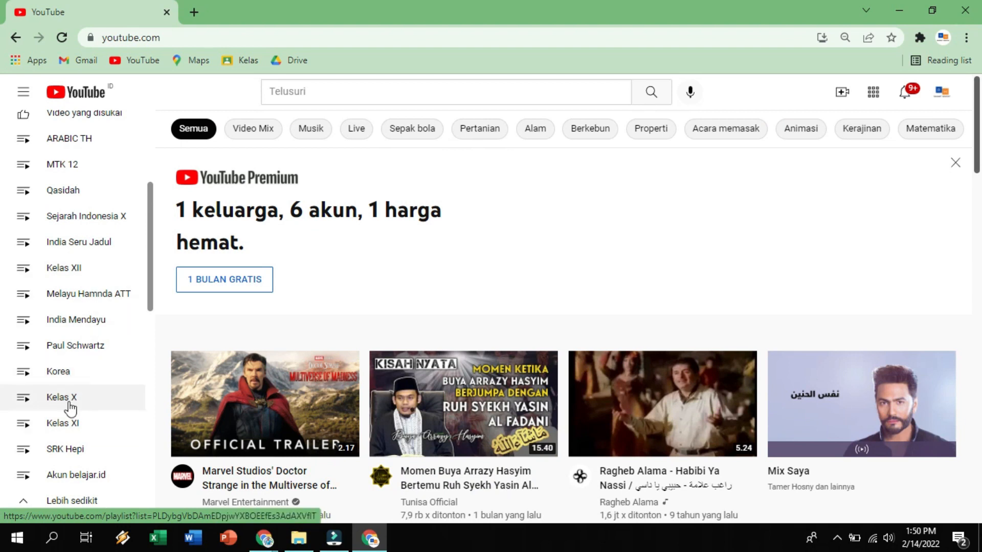
click(87, 405)
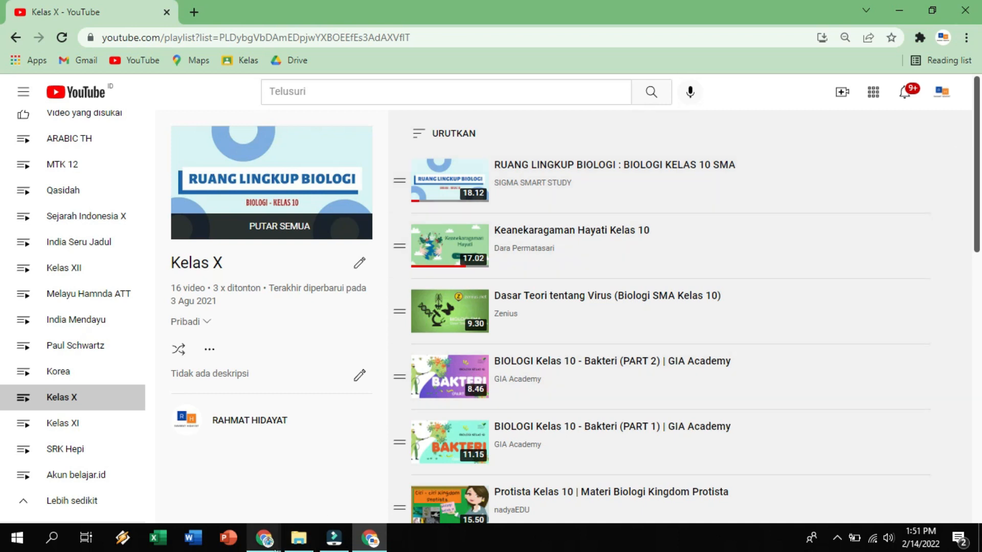
click(368, 480)
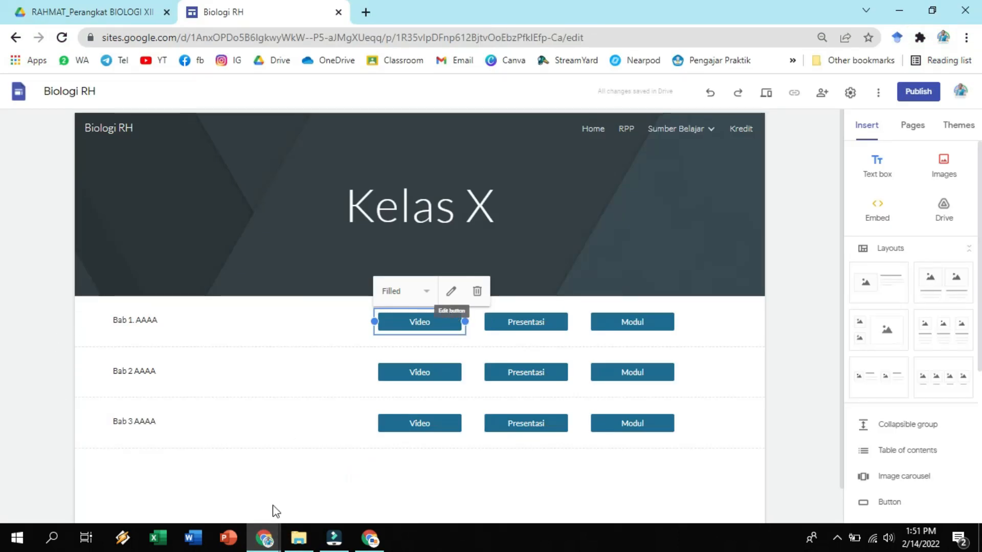
click(370, 538)
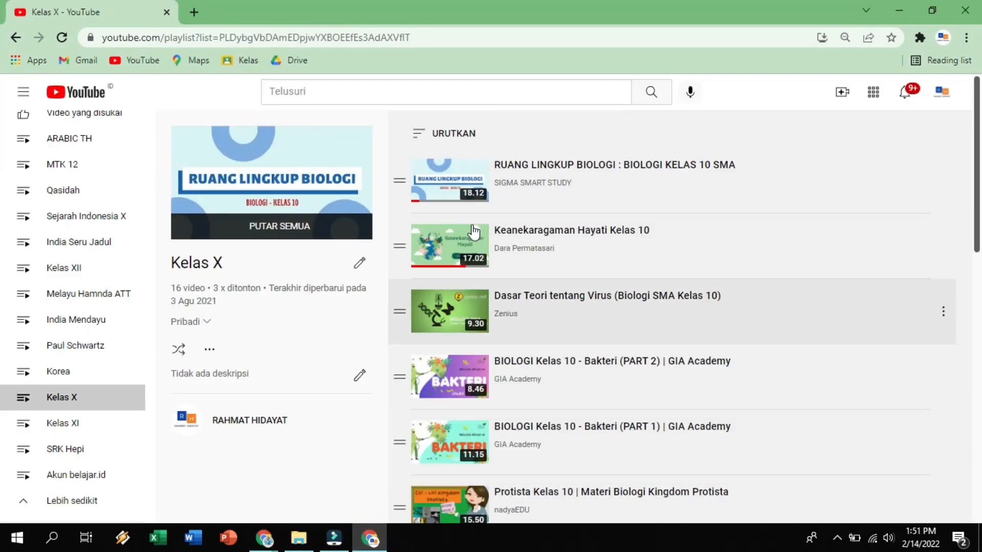
right_click(553, 165)
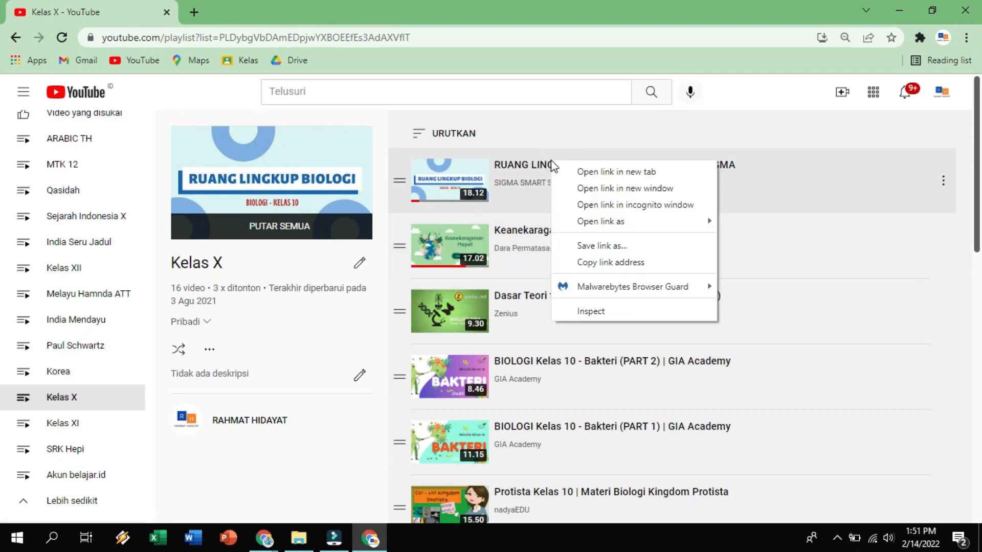
click(631, 263)
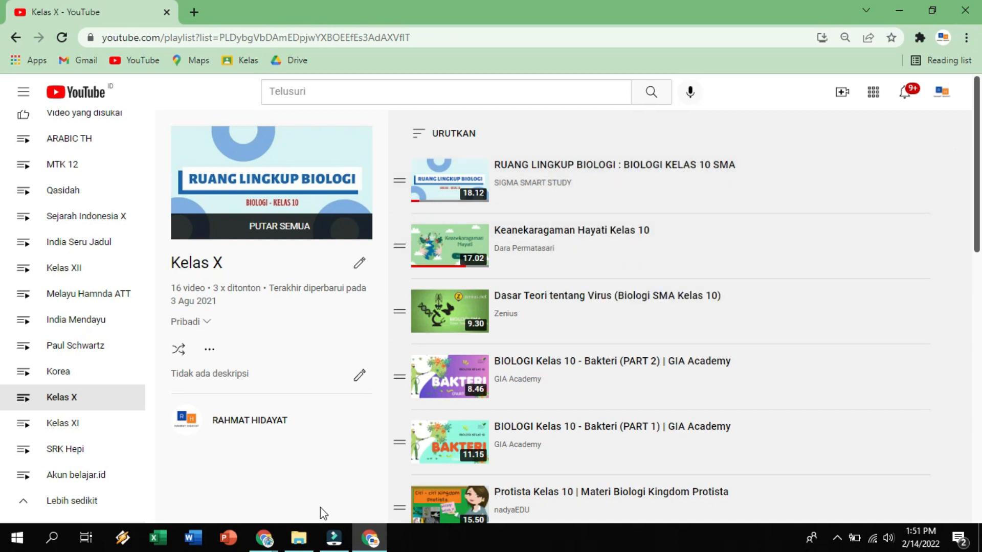
Back in Google Sites, replace the link of the Bab 1 Video button with the copied YouTube video link.
click(267, 538)
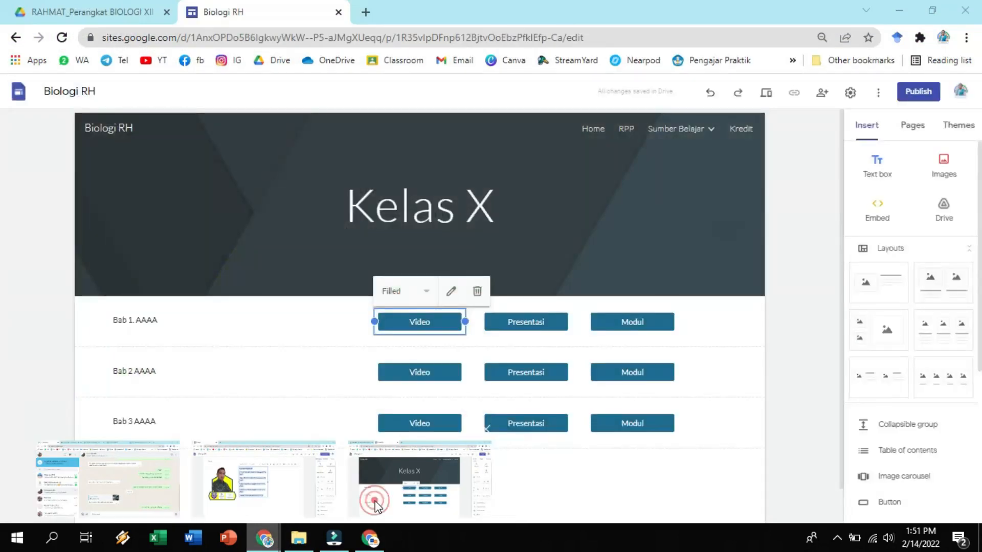
click(373, 498)
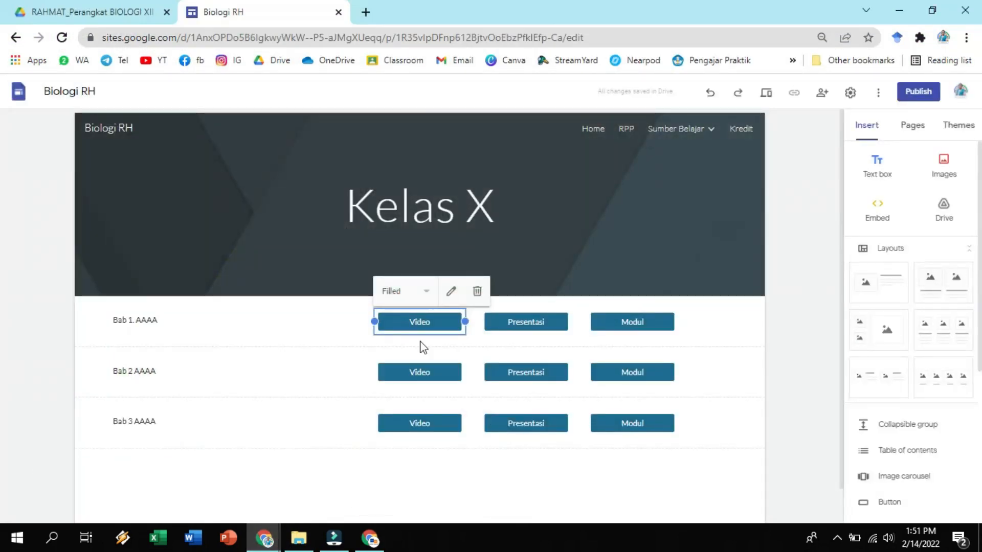
click(453, 291)
drag(430, 321, 370, 326)
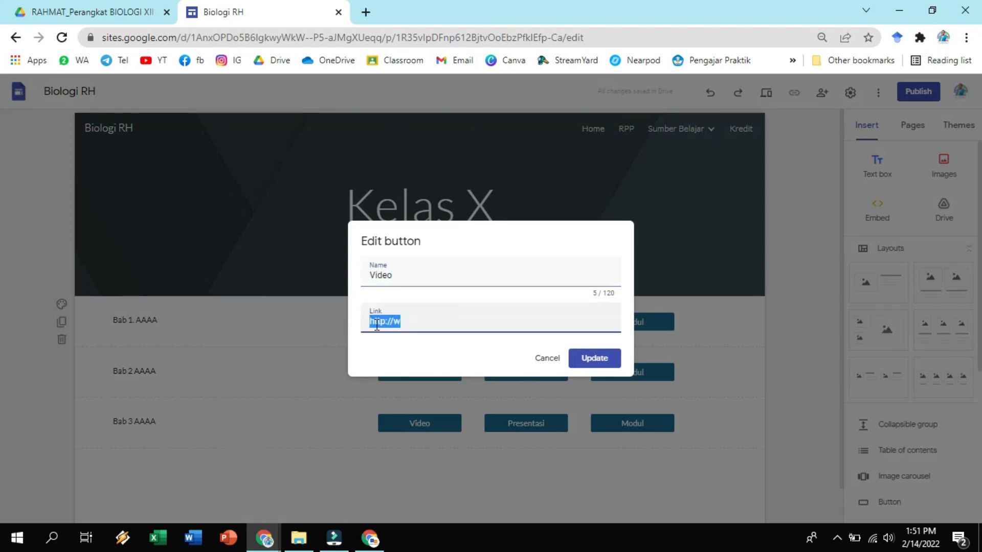
key(BackSpace)
right_click(376, 326)
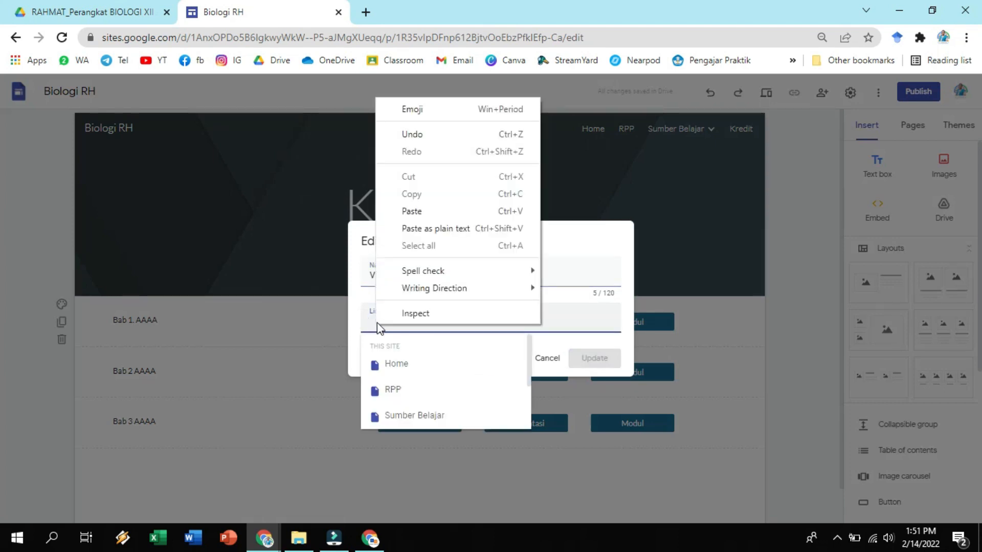
click(409, 211)
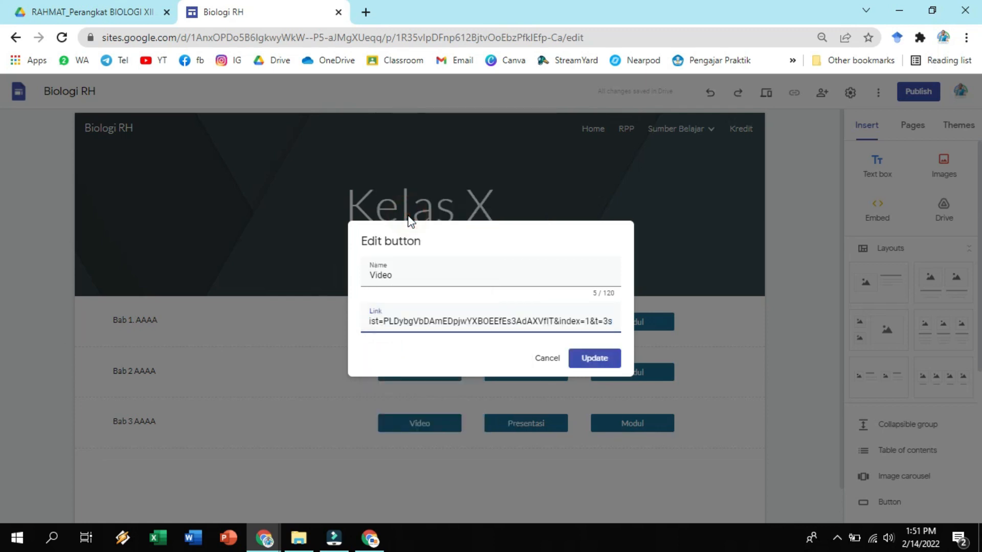
click(599, 358)
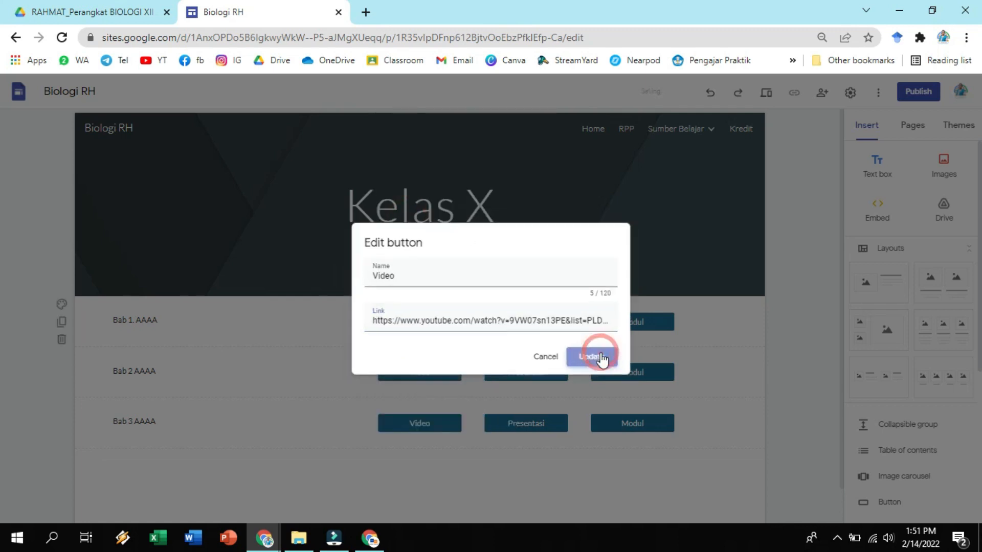
click(773, 313)
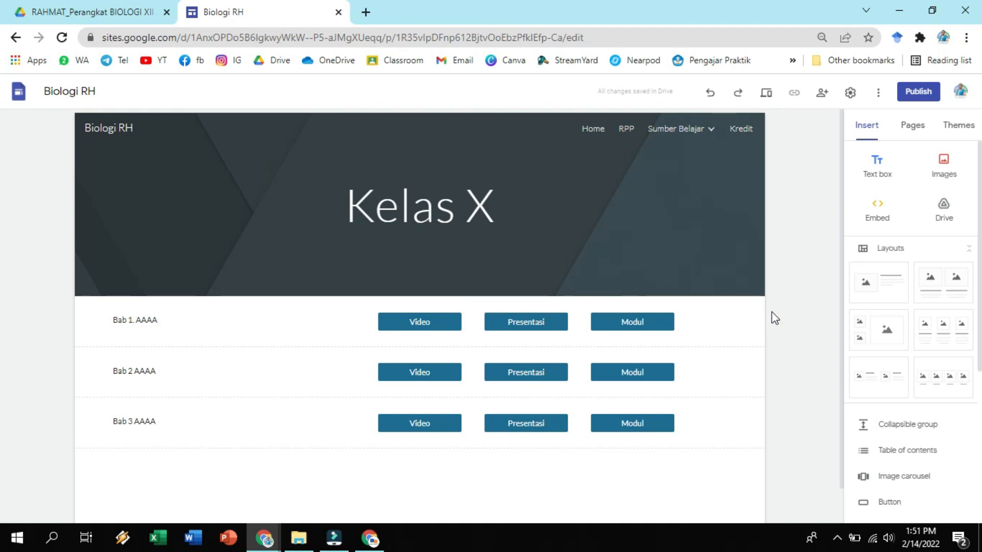
Select the Bab 1 Presentasi button, then in Google Drive open the Presentasi Kelas X folder inside MATERI PEMBELAJARAN 2021-2022.
click(530, 321)
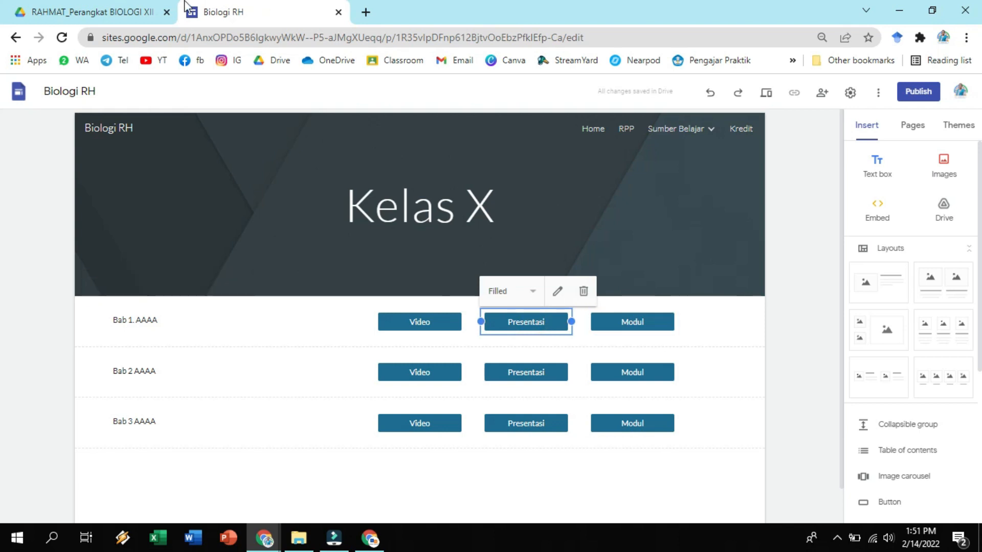
click(103, 7)
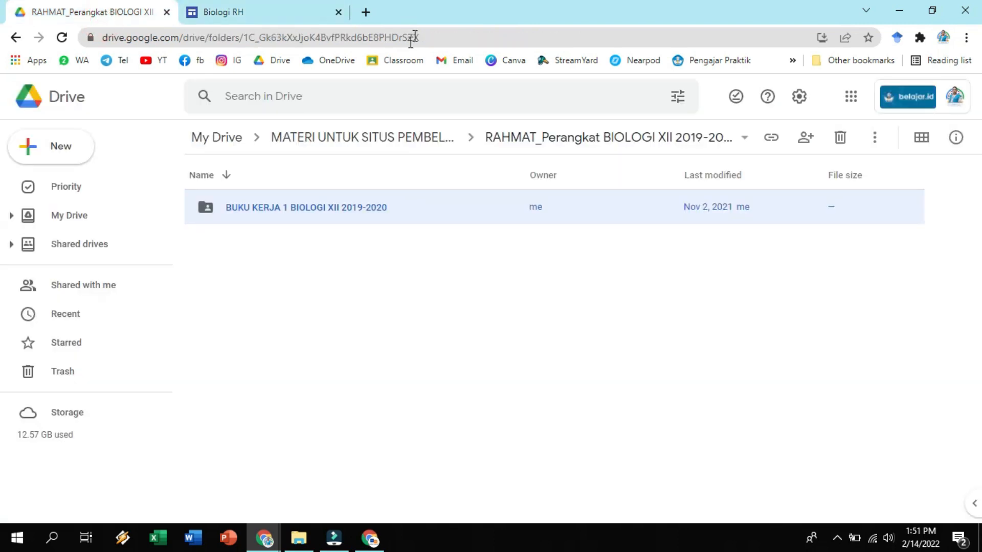
click(234, 138)
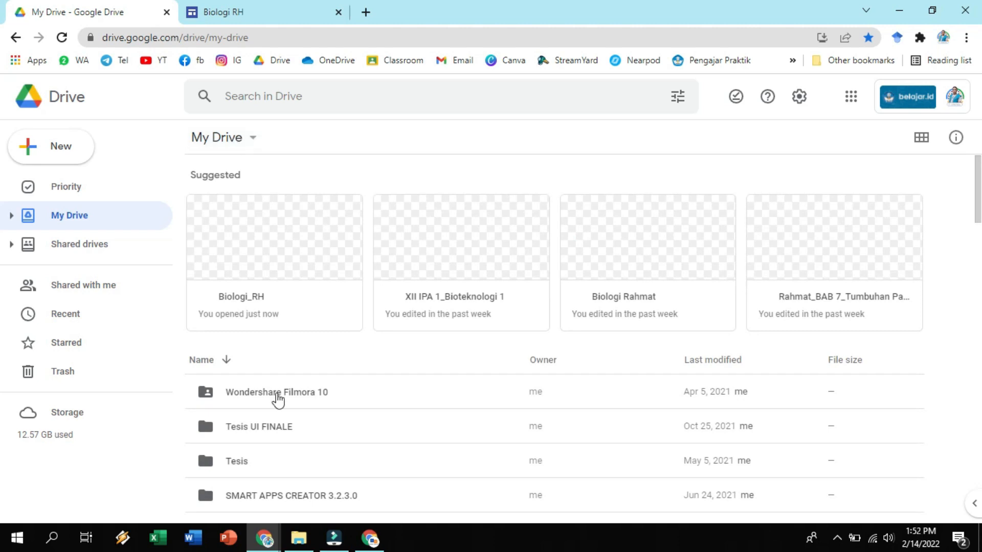
scroll(307, 429, down, 3)
scroll(320, 394, up, 2)
scroll(318, 389, down, 4)
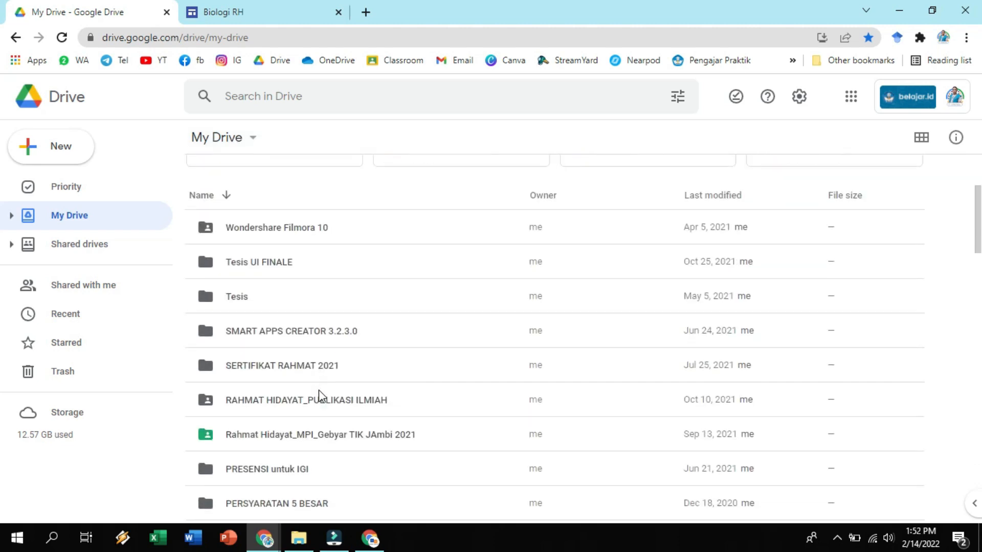
scroll(318, 391, down, 8)
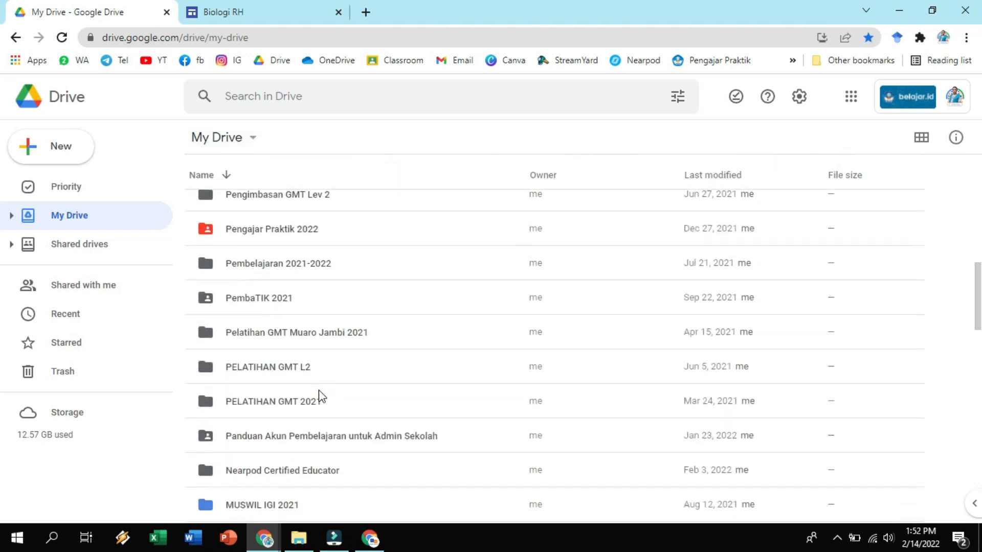
scroll(320, 394, down, 6)
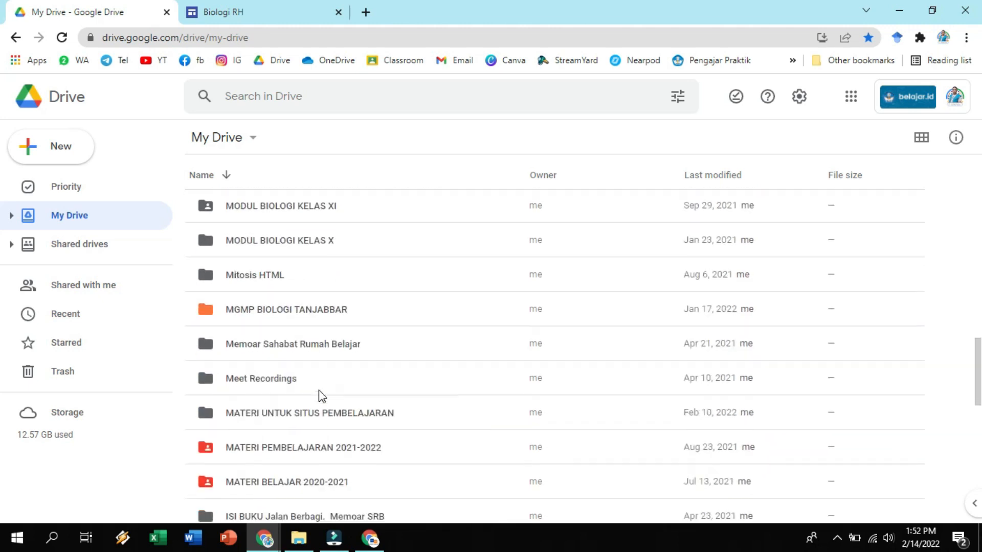
double_click(329, 347)
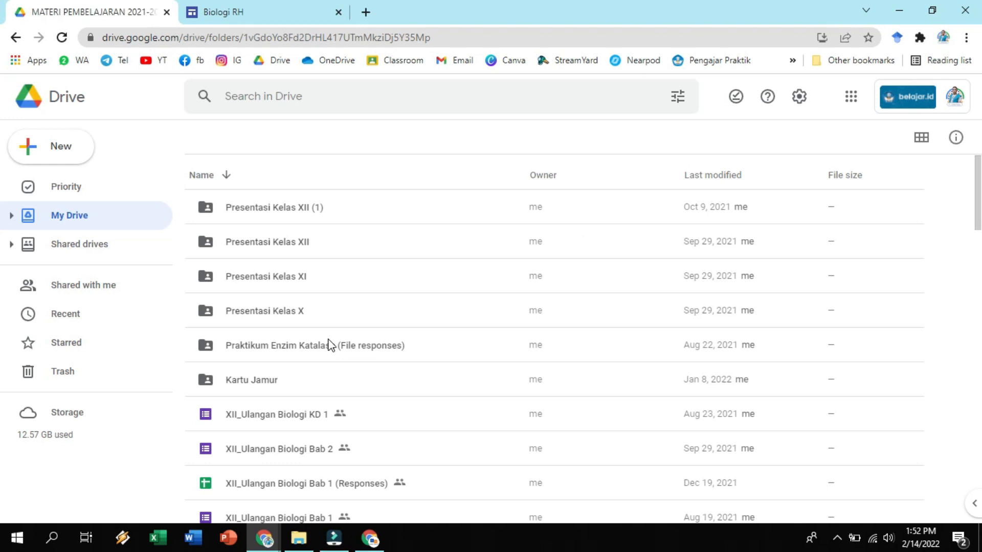
double_click(297, 312)
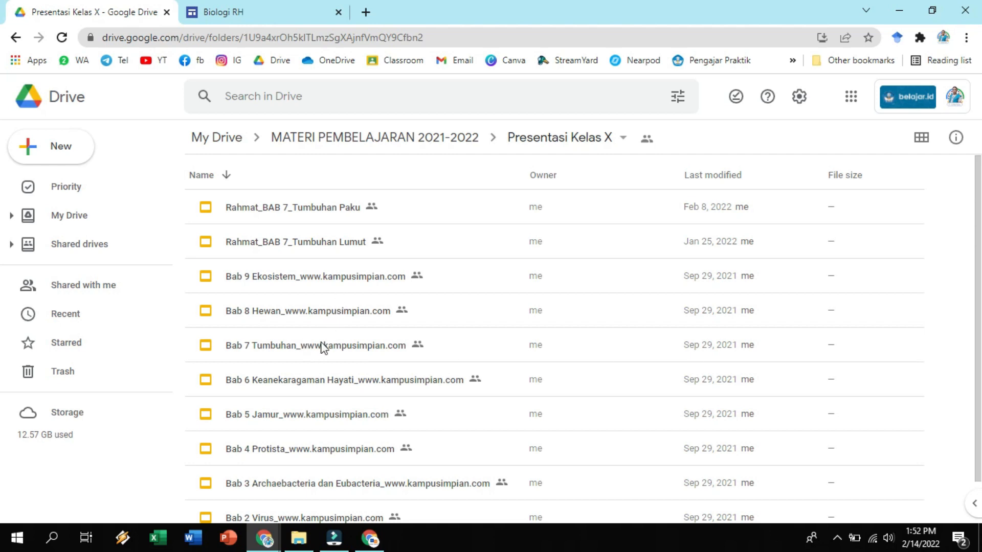
Copy the share link of Bab 1 Ruang Lingkup Biologi_www.kampusimpian.com, with access for anyone with the link as Viewer.
scroll(322, 347, down, 1)
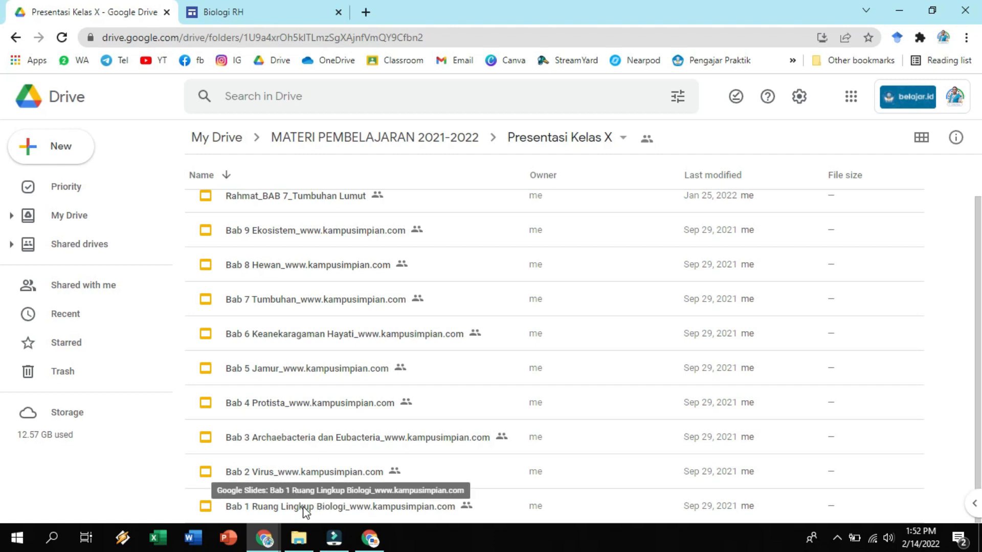
right_click(305, 510)
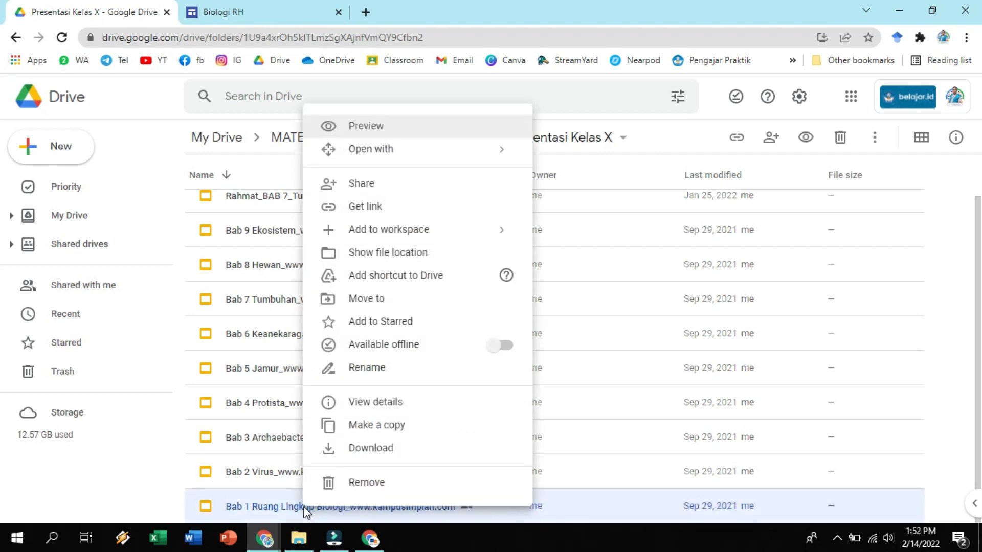
click(387, 207)
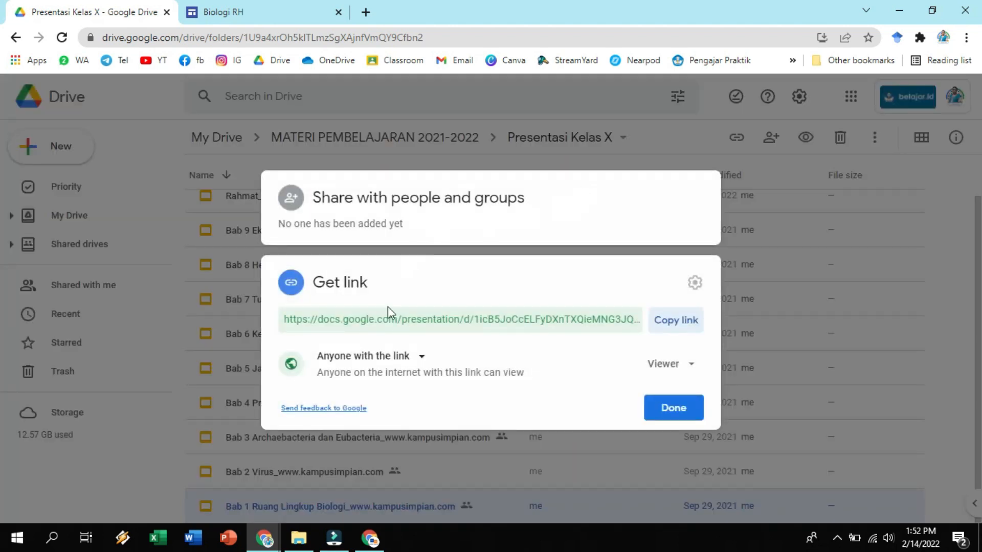
click(410, 358)
click(417, 324)
click(685, 381)
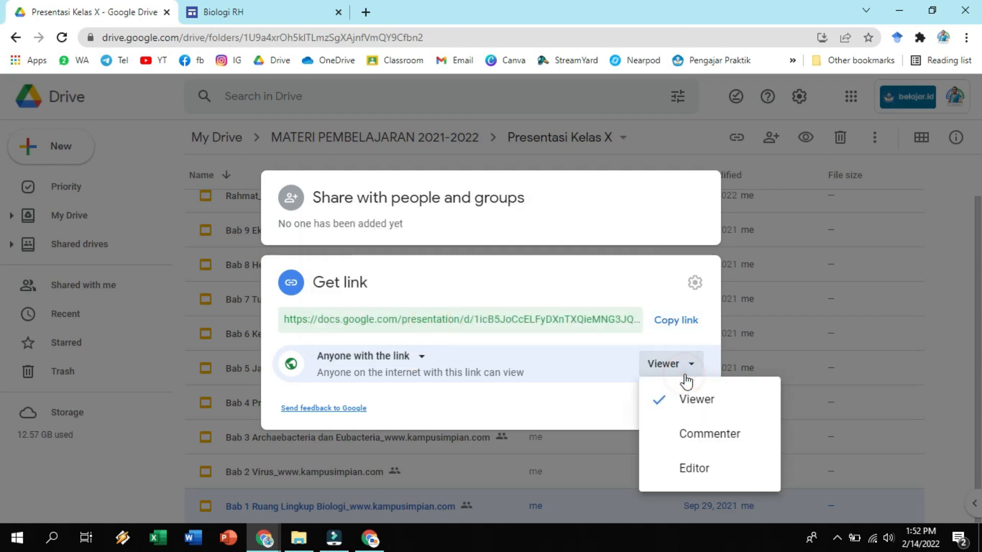
click(700, 401)
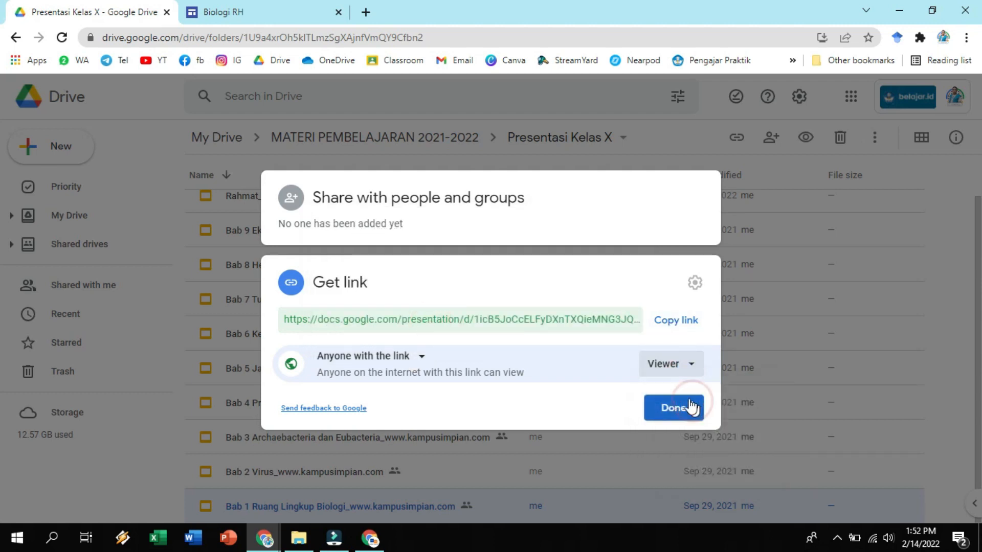
click(684, 322)
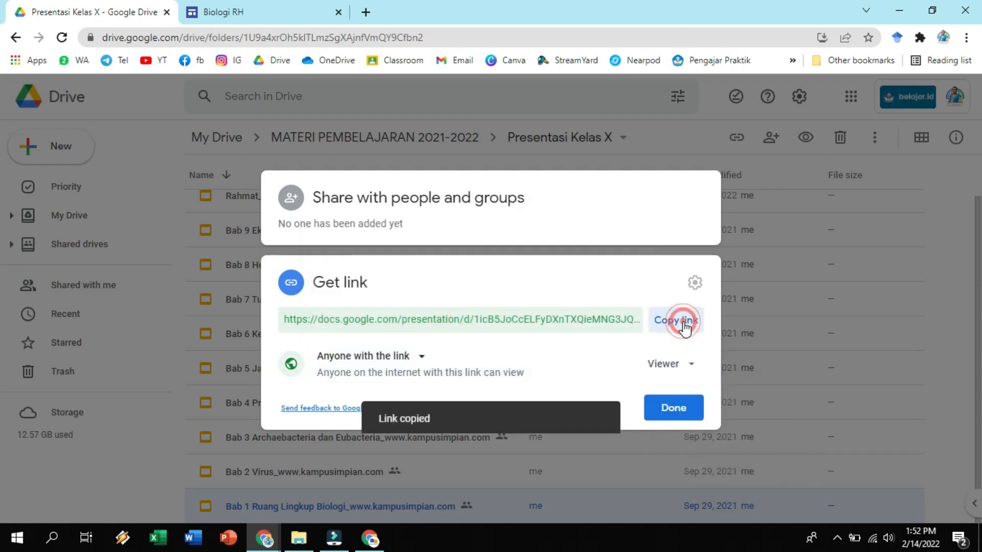
click(670, 422)
Back in Google Sites, replace the link of the Bab 1 Presentasi button with the copied presentation link.
click(220, 11)
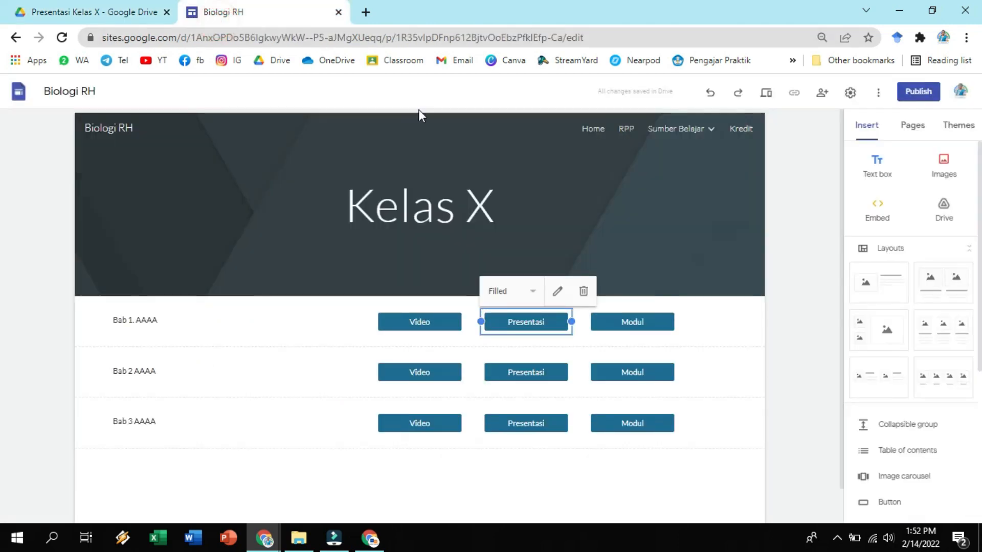
click(558, 301)
click(417, 320)
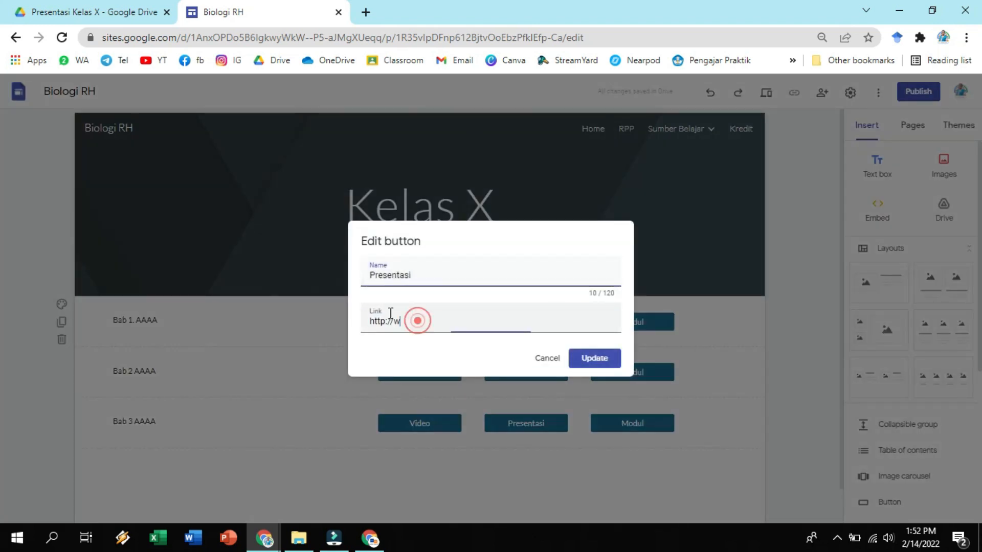
drag(401, 321, 368, 320)
key(BackSpace)
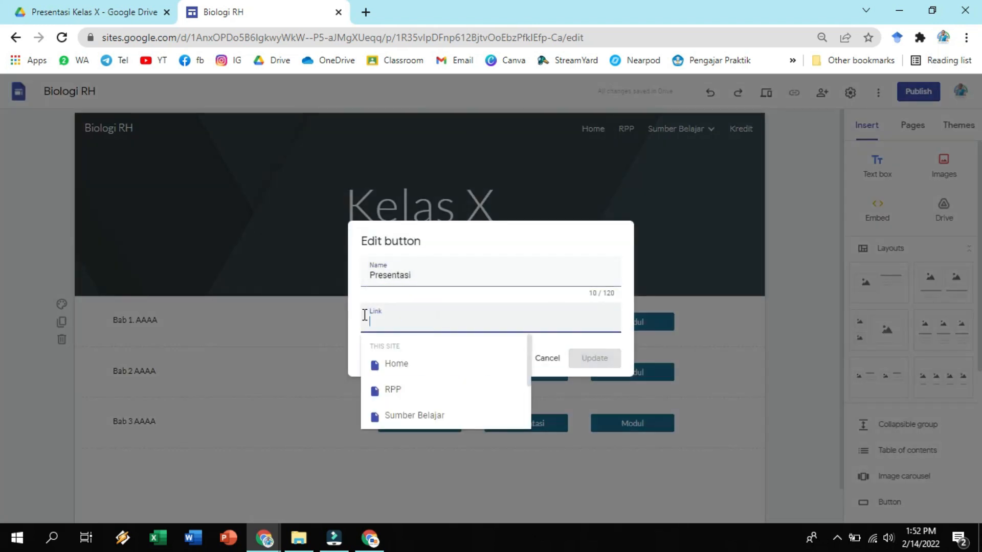
right_click(378, 325)
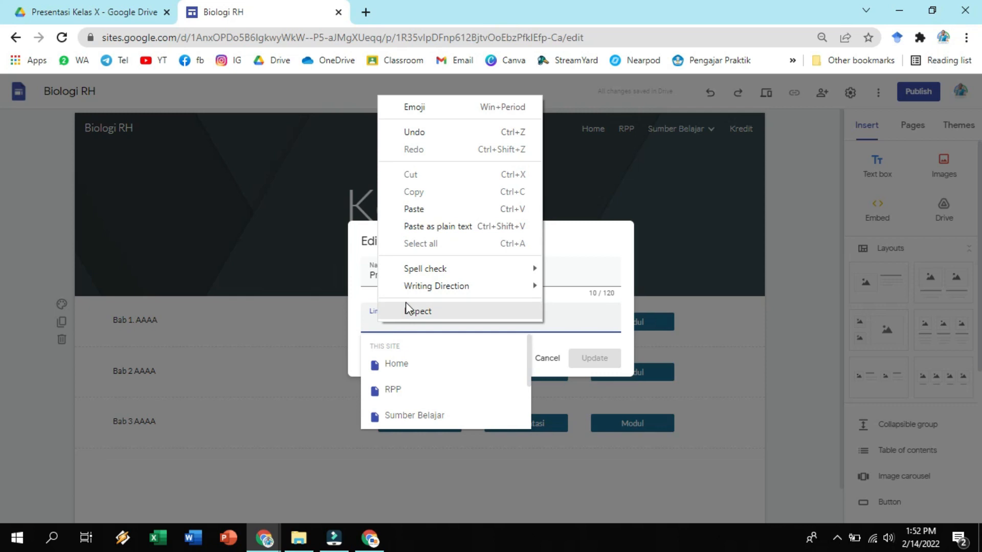
click(430, 213)
click(589, 366)
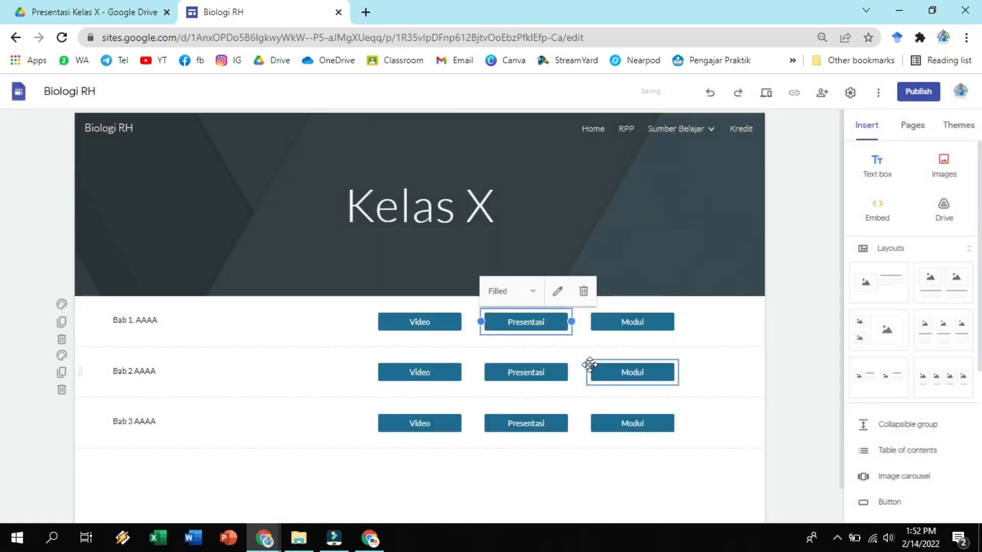
Select the Bab 1 Modul button, then in Google Drive open the KELAS X folder inside MODUL BIOLOGI KELAS X.
click(654, 323)
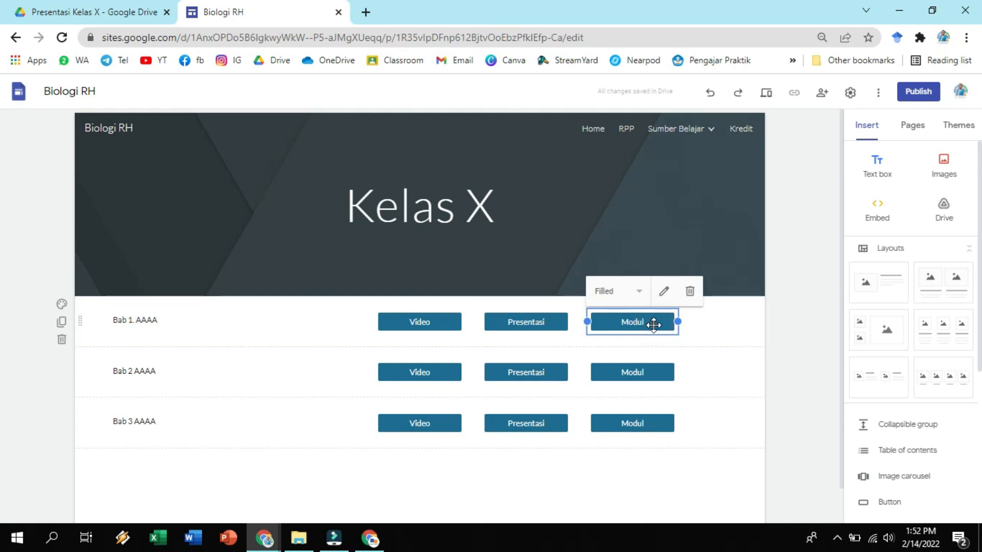
click(97, 12)
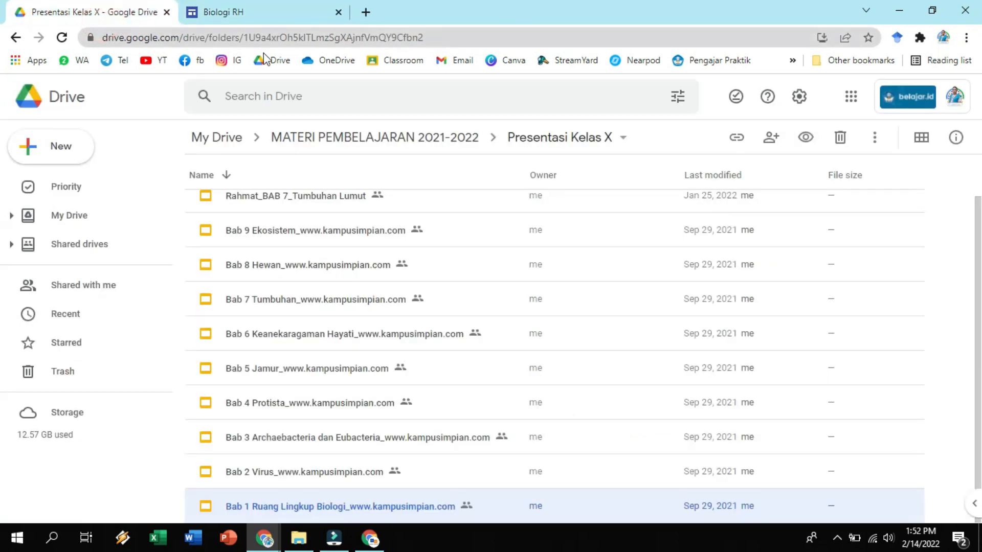
click(237, 139)
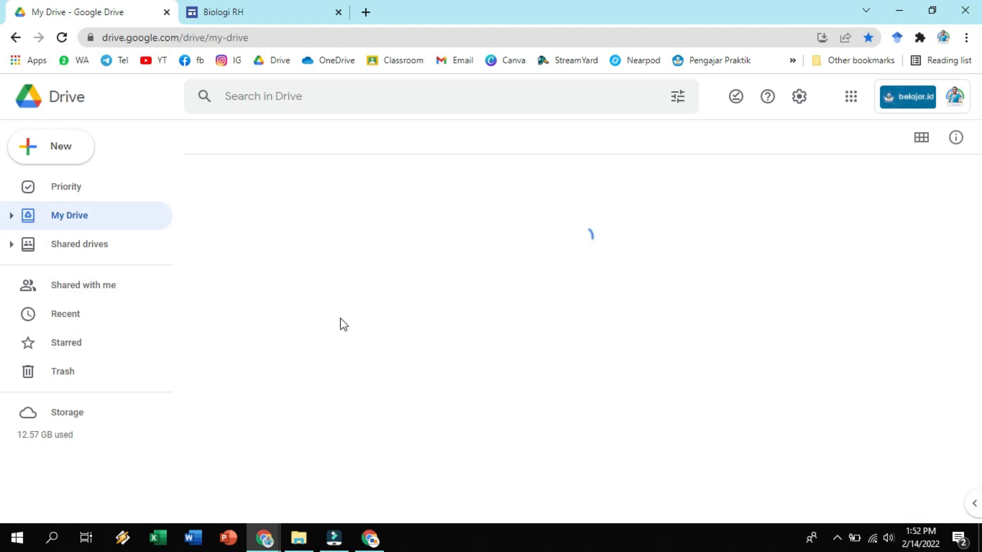
scroll(341, 364, down, 10)
scroll(340, 363, up, 3)
scroll(341, 363, down, 8)
scroll(340, 357, down, 5)
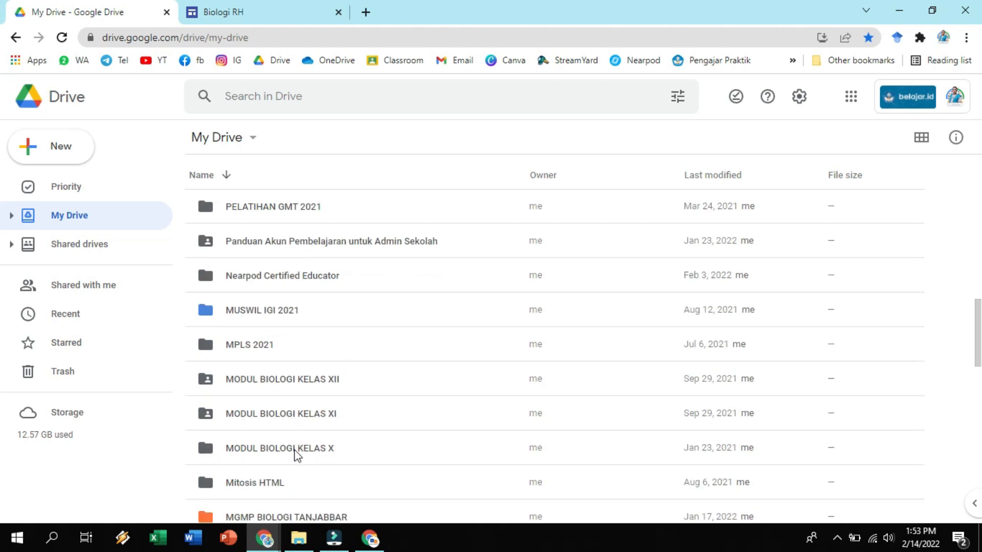
click(295, 453)
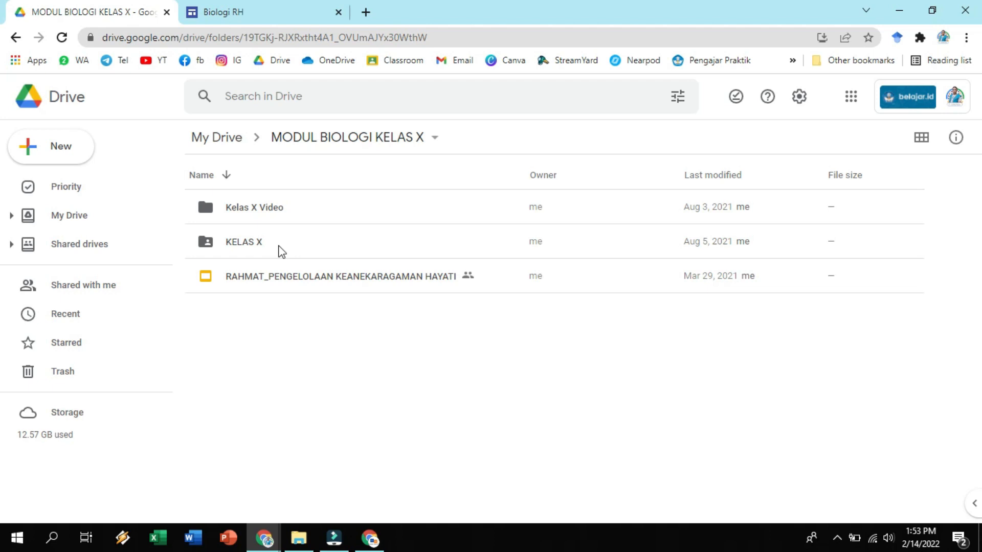
double_click(254, 247)
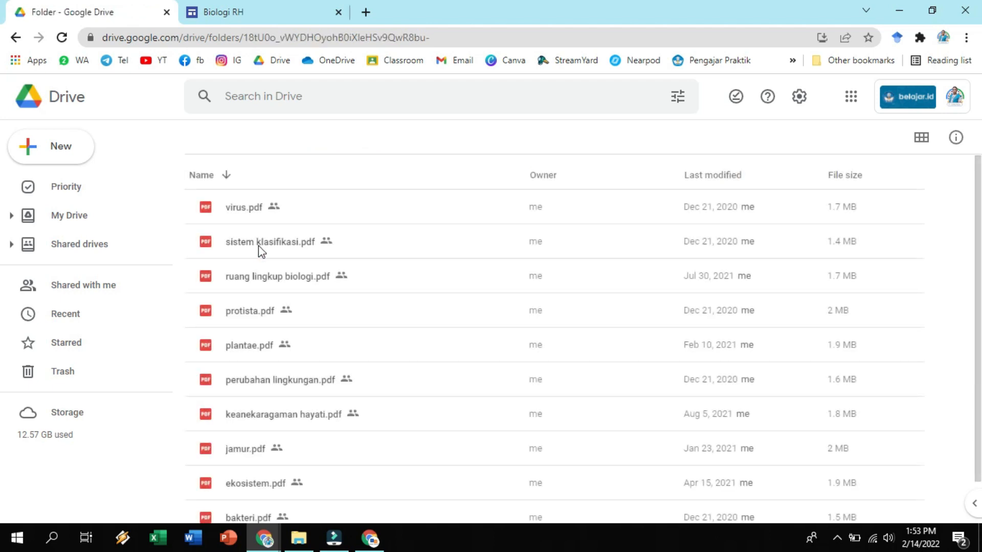
Copy the share link of ruang lingkup biologi.pdf, with access for anyone with the link as Viewer.
right_click(286, 279)
click(323, 222)
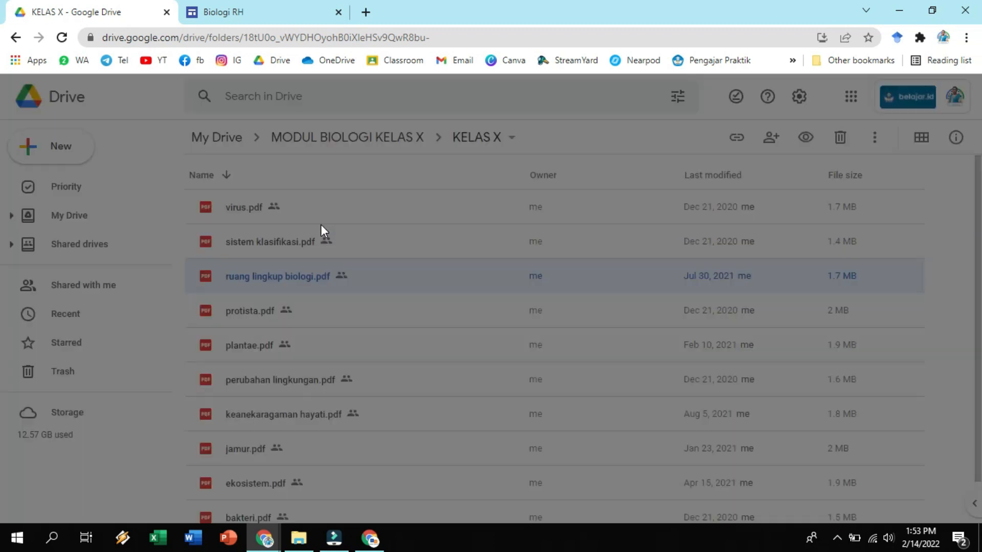
click(401, 336)
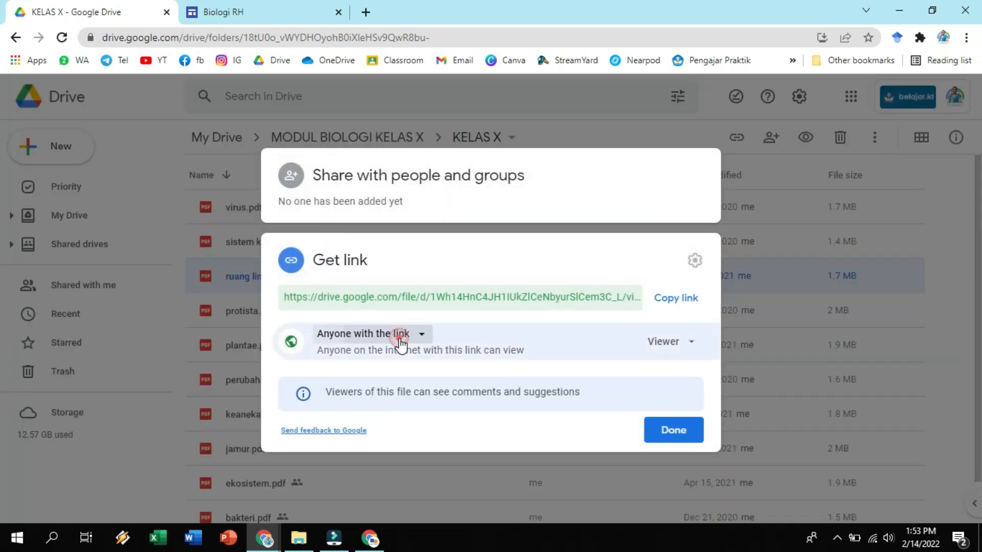
click(406, 459)
click(691, 342)
click(681, 384)
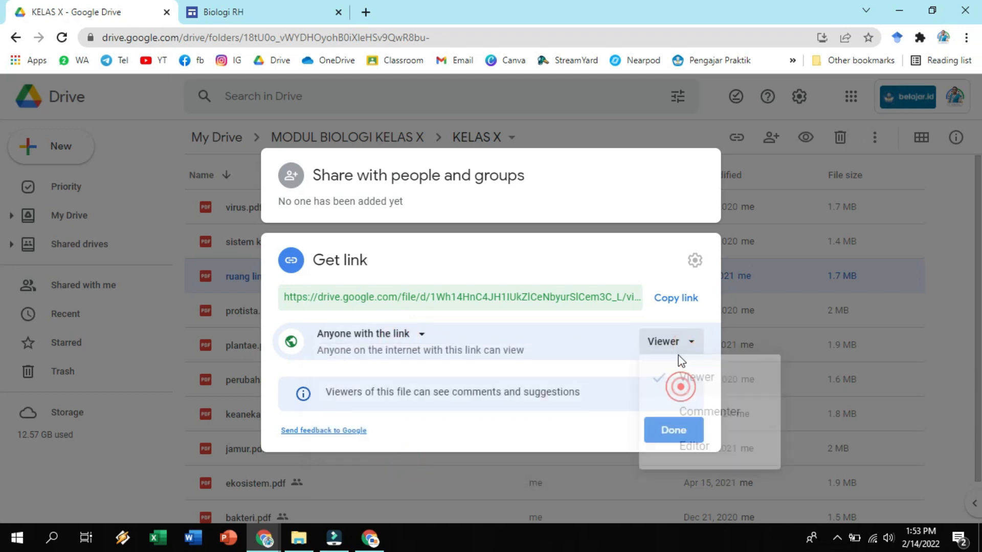
click(676, 299)
click(673, 433)
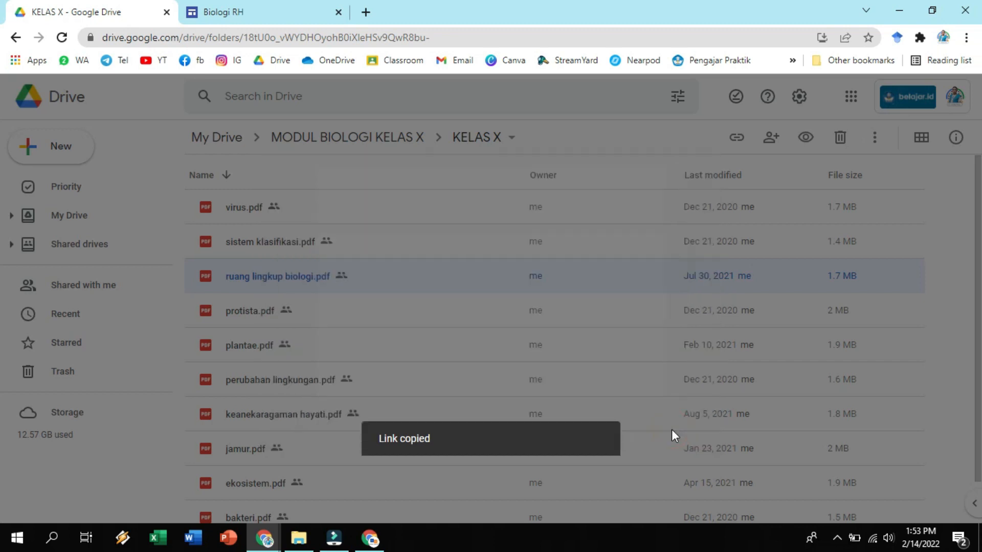
Back in Google Sites, replace the link of the Bab 1 Modul button with the copied PDF link.
click(272, 4)
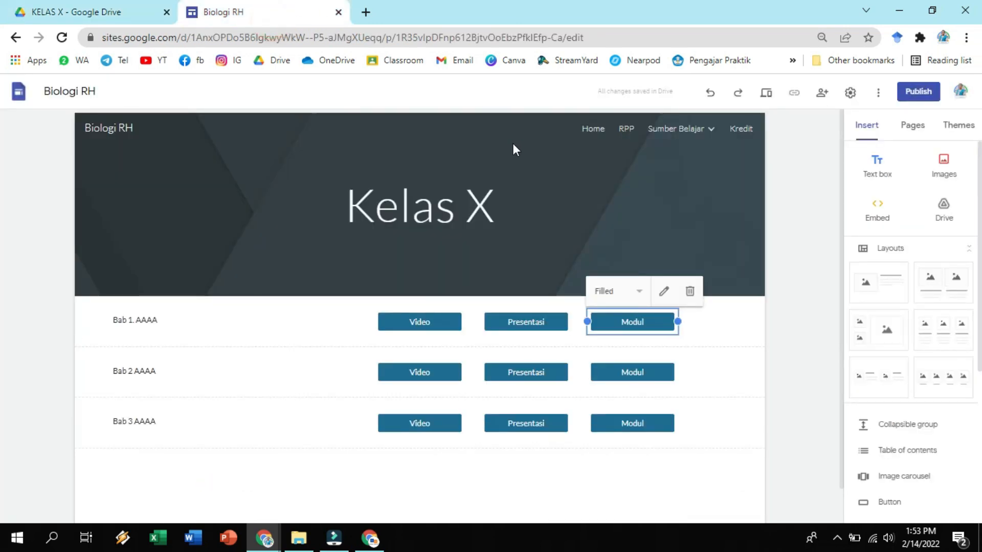
click(662, 292)
click(435, 326)
text(http://w)
key(ctrl+a)
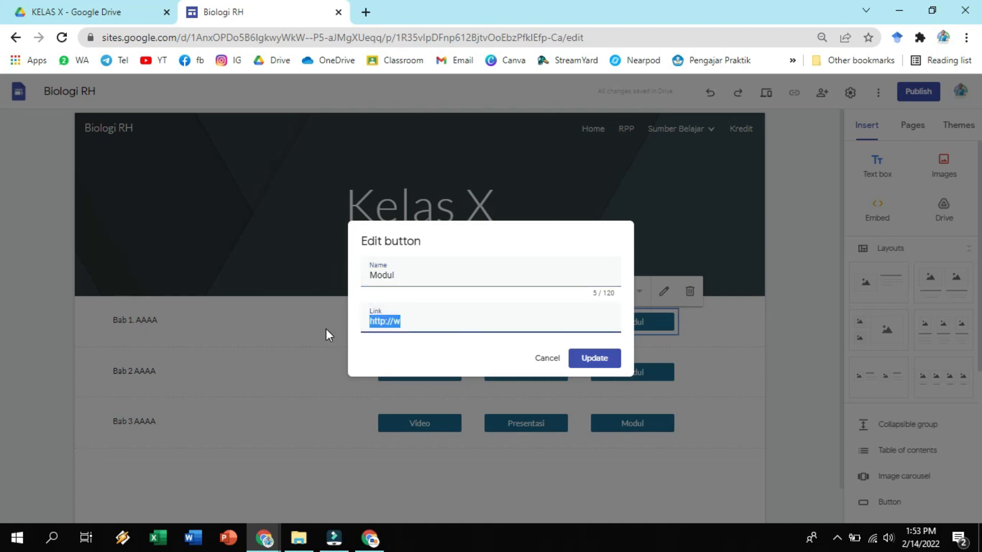
key(BackSpace)
right_click(370, 327)
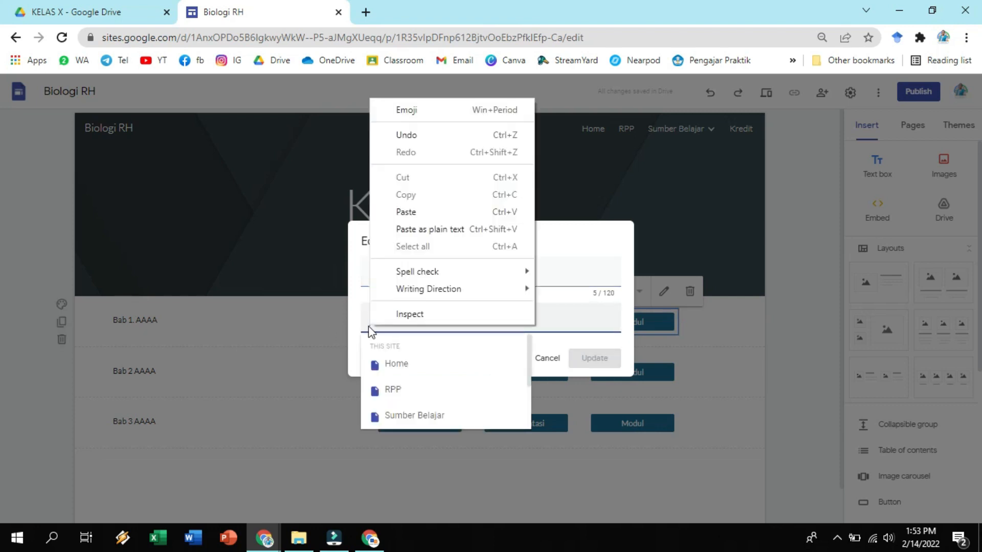
click(444, 212)
click(590, 359)
click(716, 366)
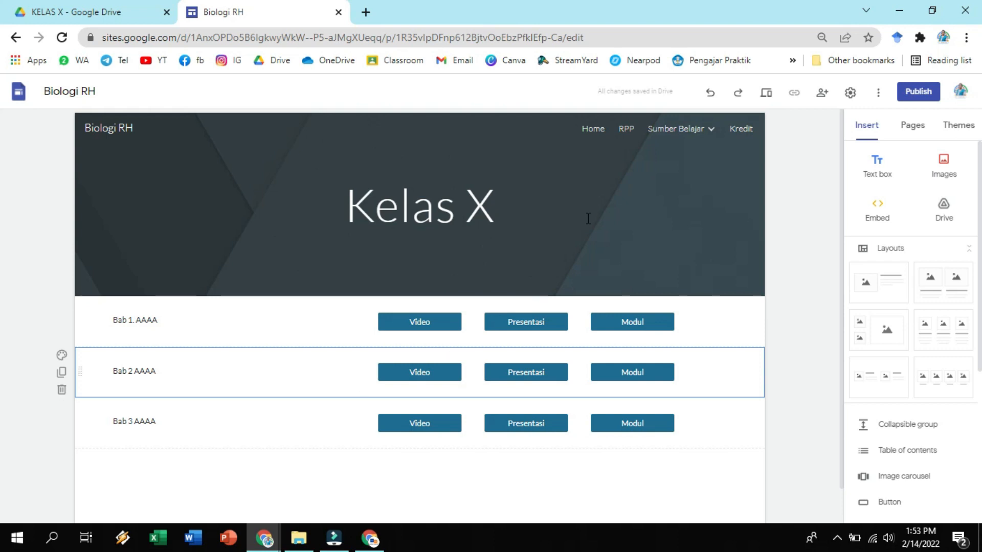
Look over the other class pages under Sumber Belajar, ending on the Kelas XII page.
mouse_move(675, 130)
click(670, 188)
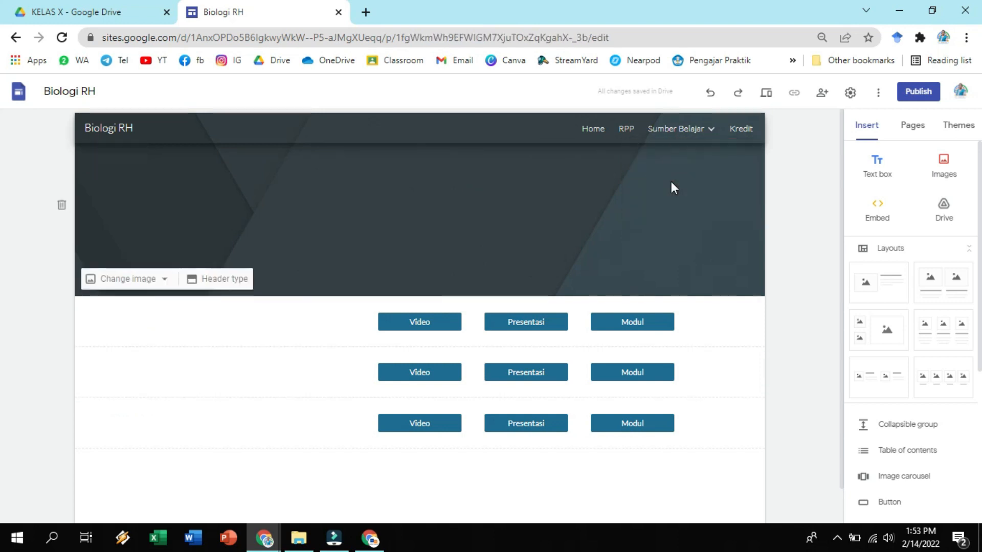
click(677, 194)
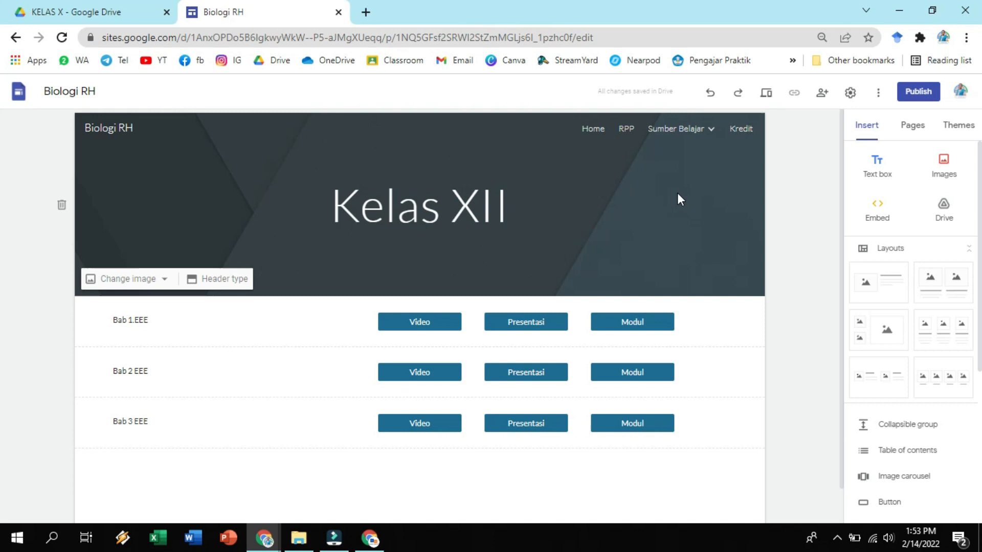
click(803, 258)
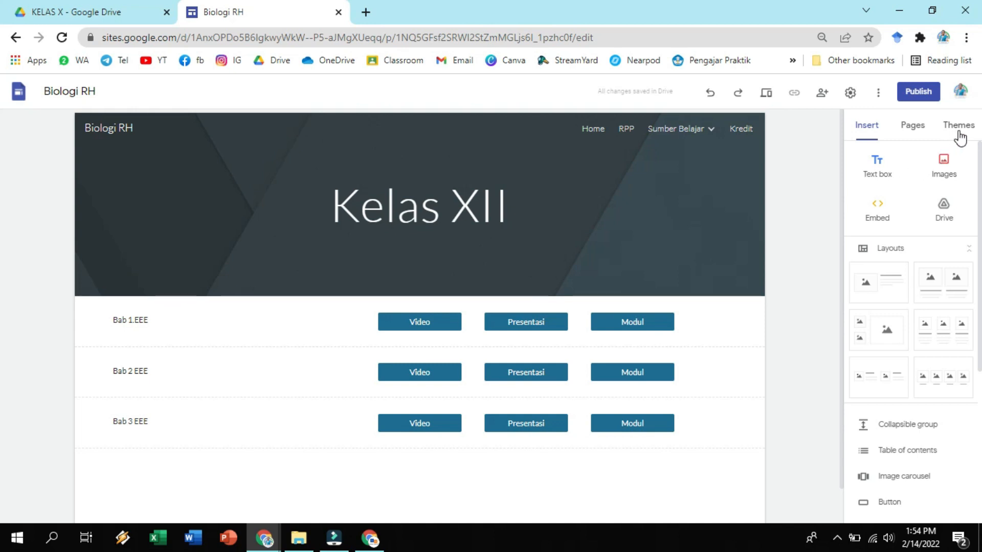
Try the Aristotle theme and the Diplomat theme on the site.
click(959, 128)
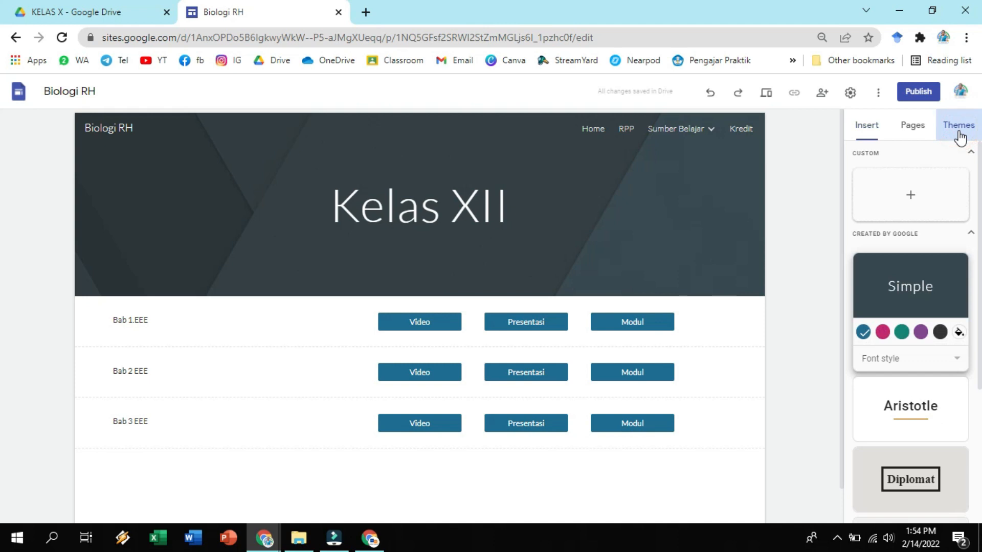
scroll(928, 286, down, 4)
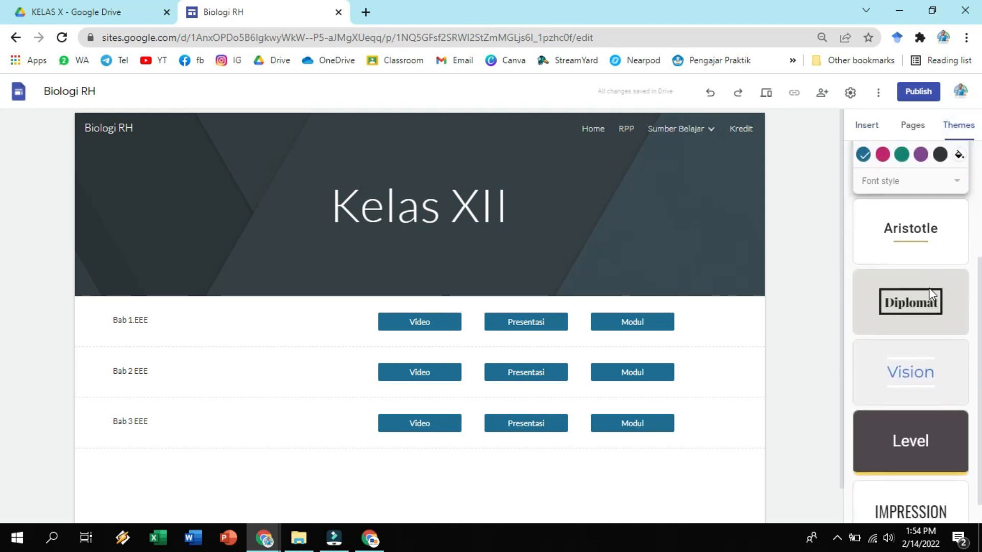
scroll(928, 366, up, 4)
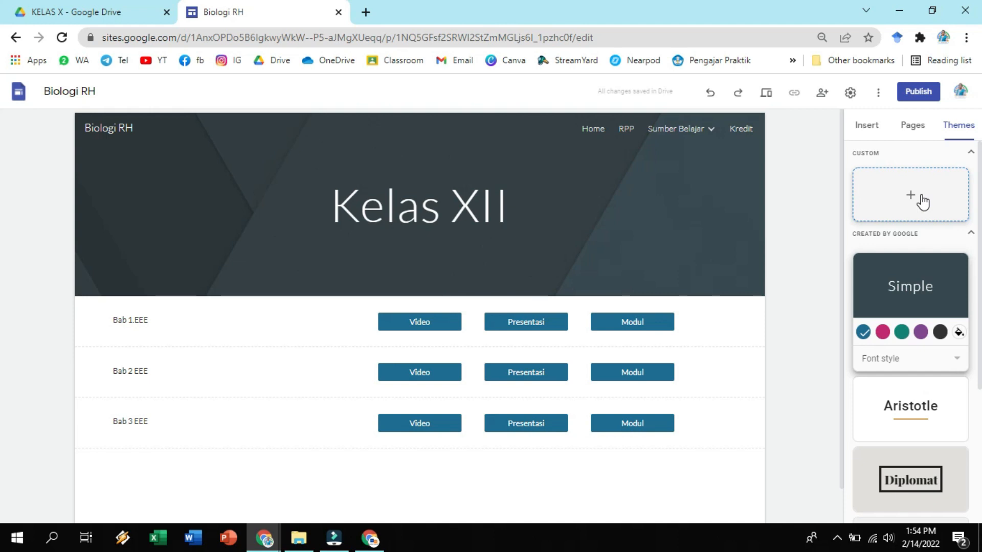
click(913, 416)
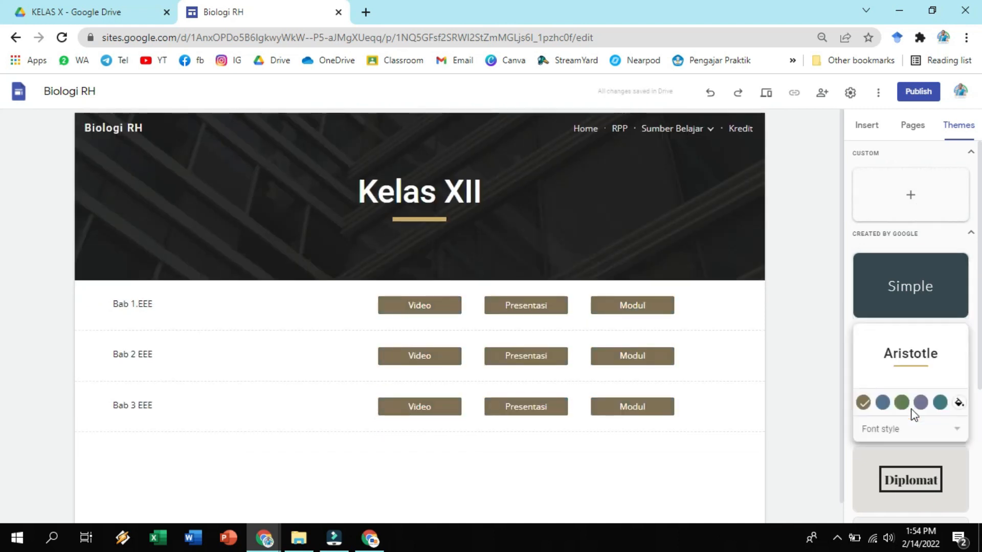
click(905, 486)
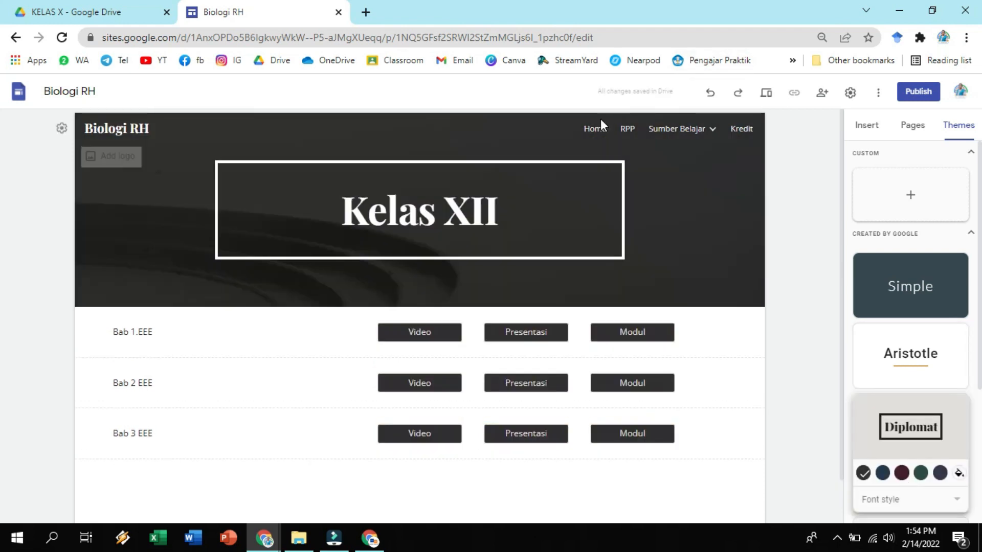
Open the Home page and apply the Impression theme to the site.
click(593, 131)
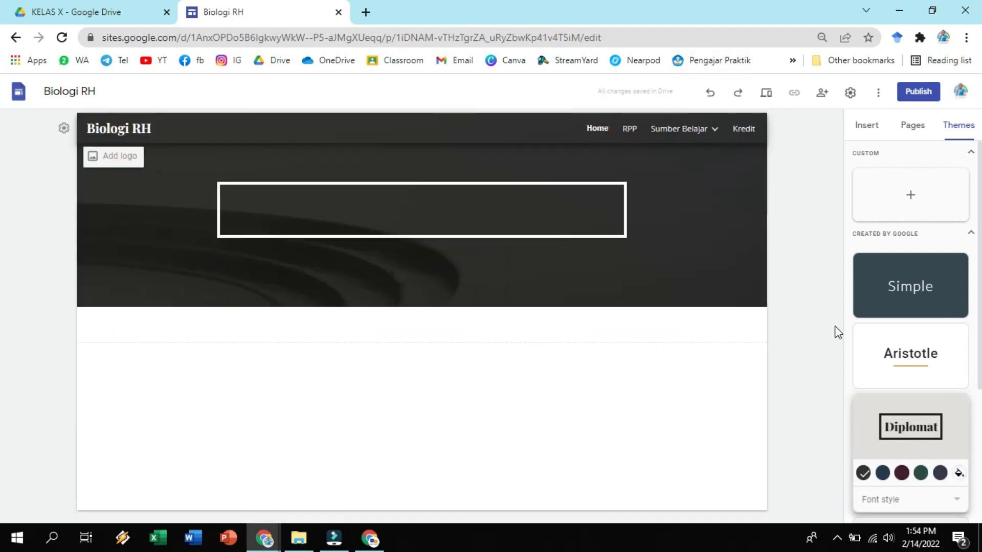
scroll(885, 381, down, 4)
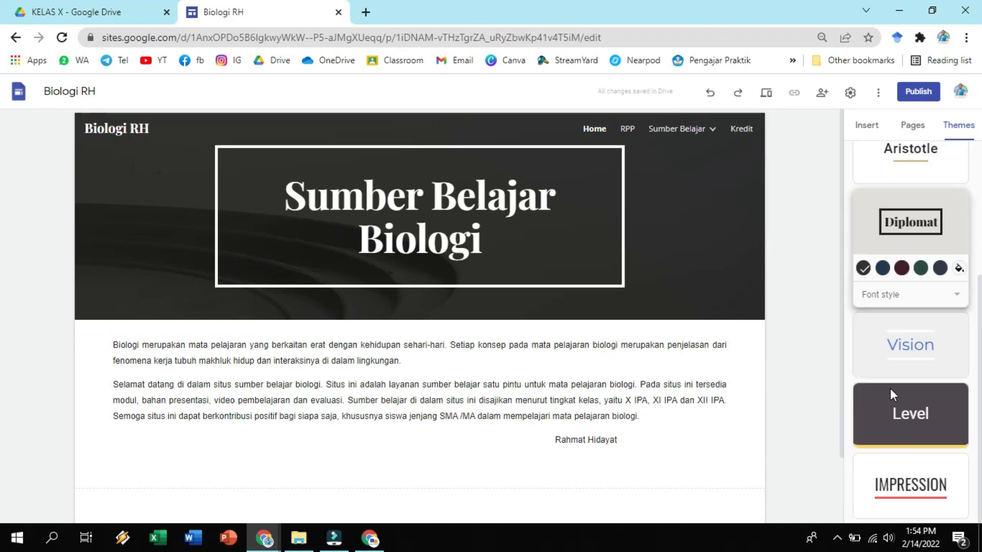
click(904, 469)
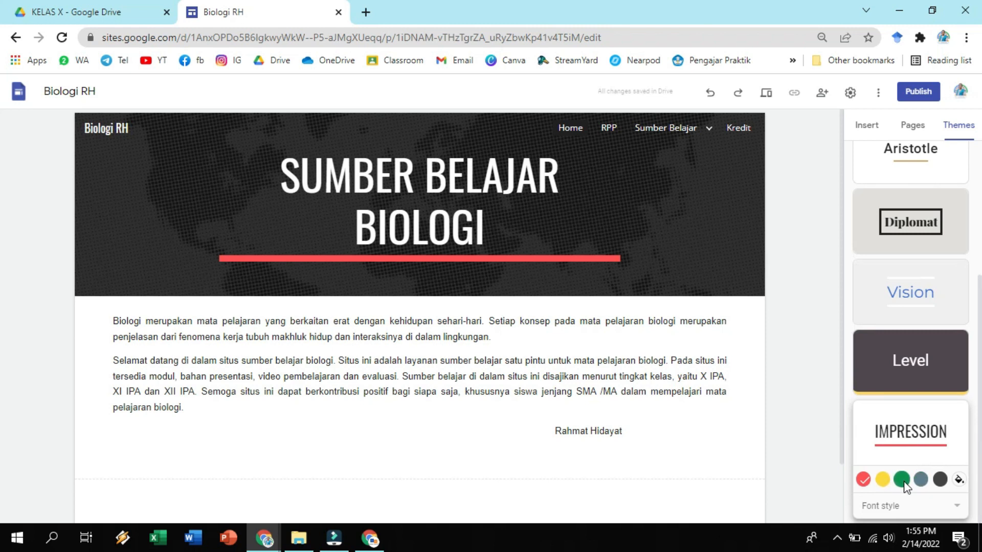
Try the green, yellow and dark grey preset accent colours of the Impression theme.
click(902, 481)
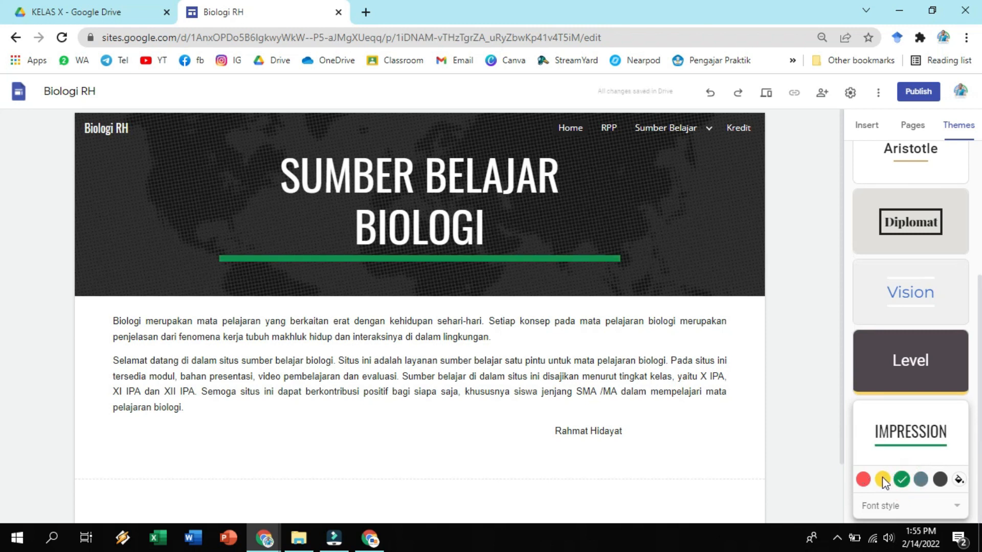
click(882, 480)
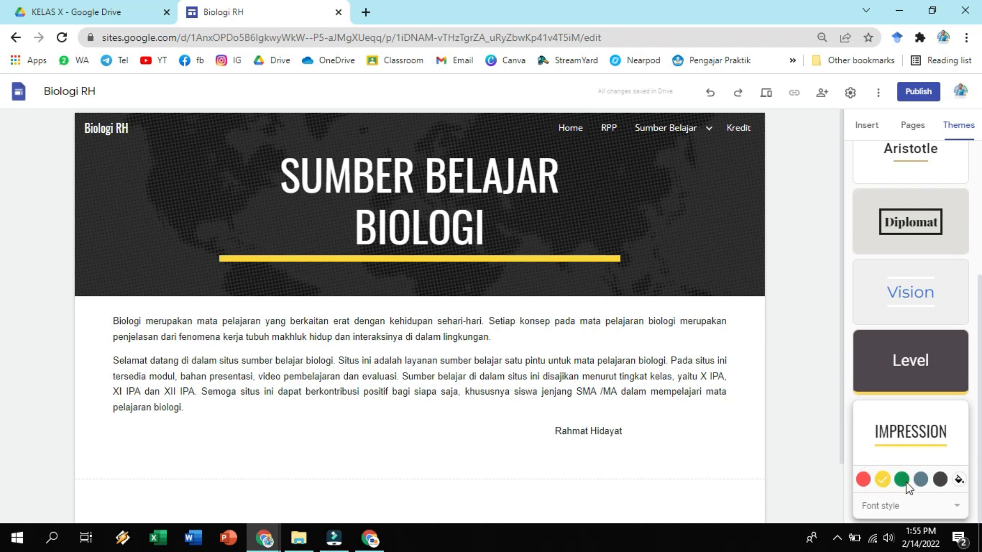
click(940, 480)
Set a custom light blue accent colour, #00b9ff, for the Impression theme.
click(959, 479)
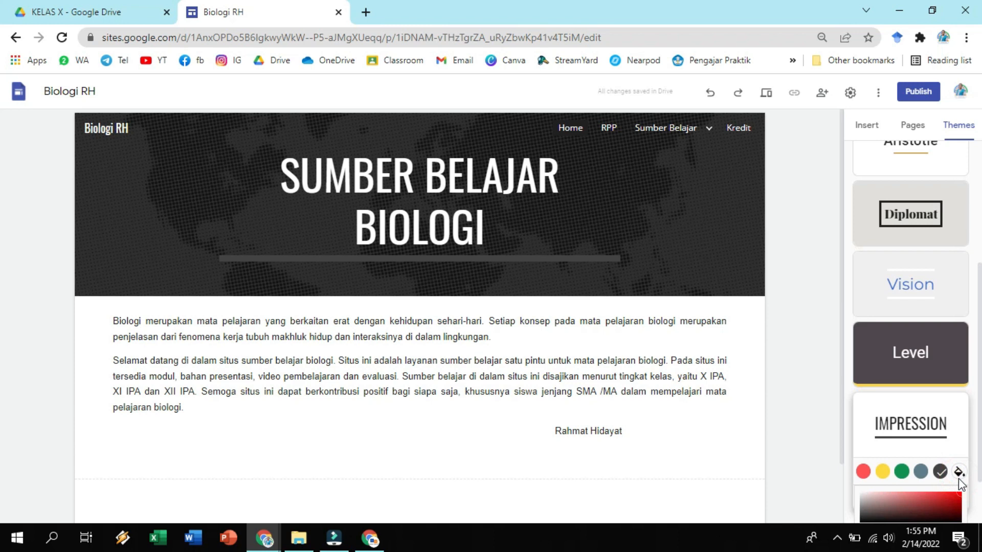
scroll(931, 497, down, 2)
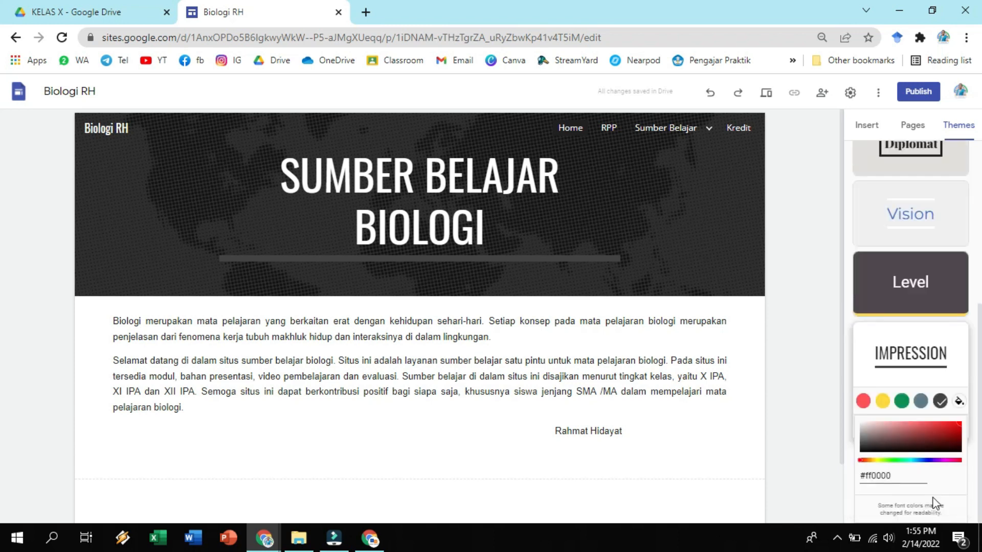
click(917, 461)
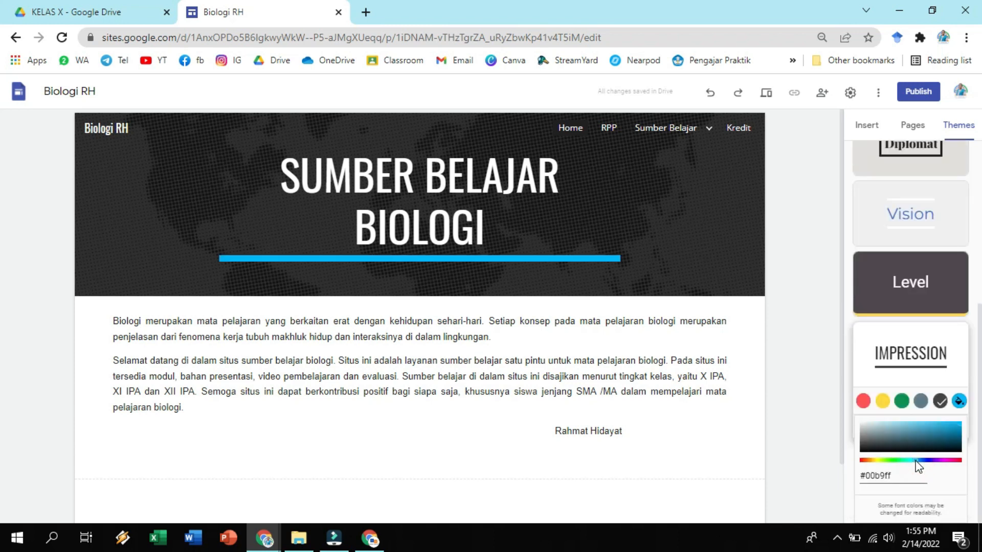
click(824, 246)
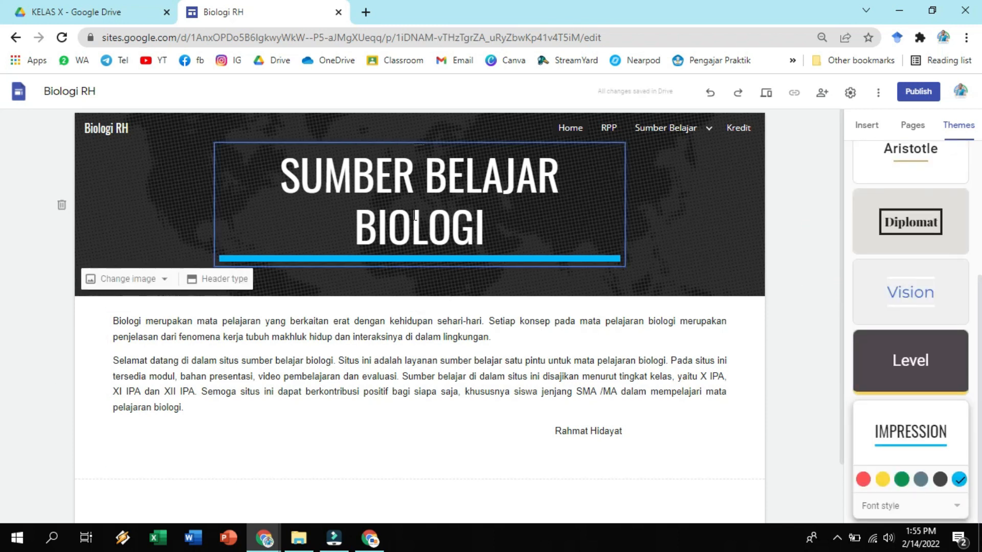
Try the Heading text style on the Home page title, and switch it back to the Title style.
click(389, 179)
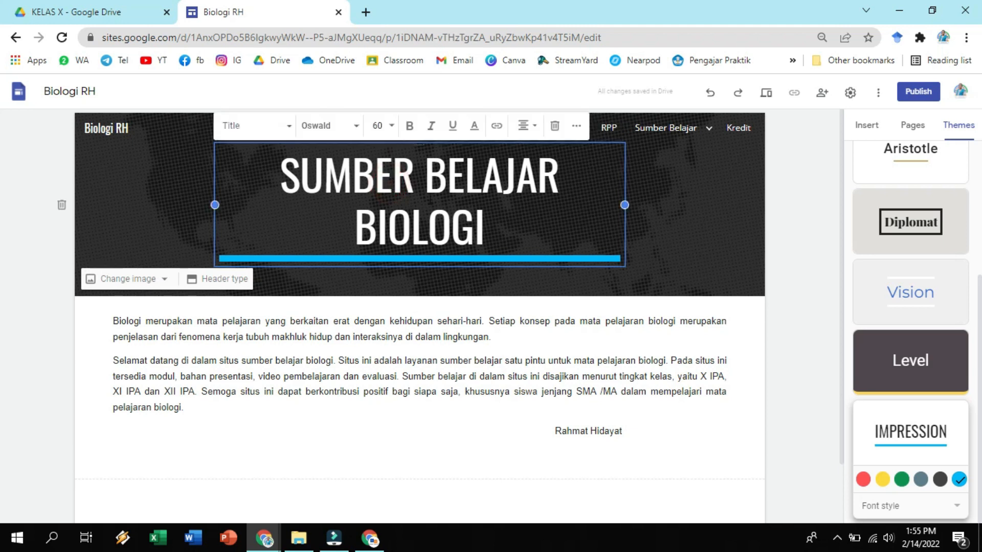
click(500, 234)
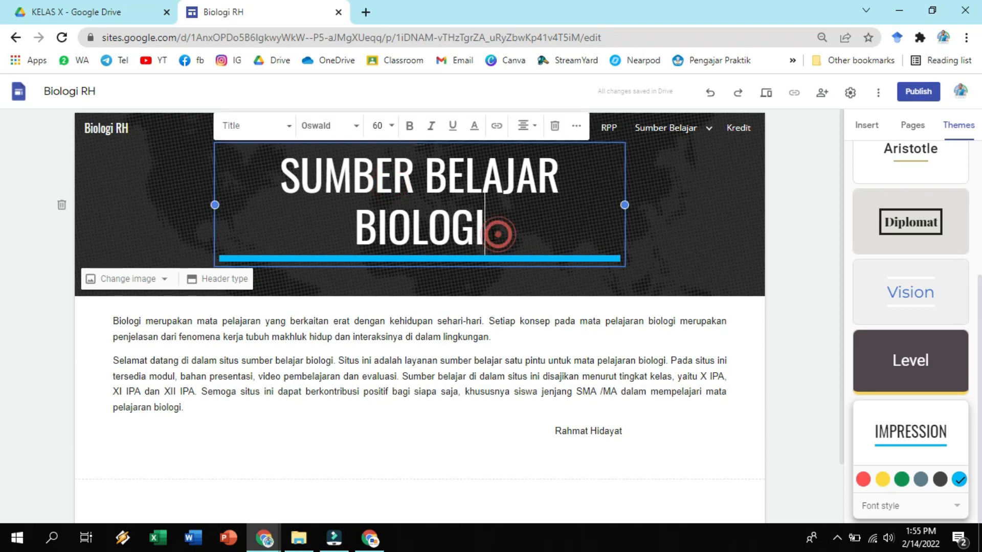
click(289, 132)
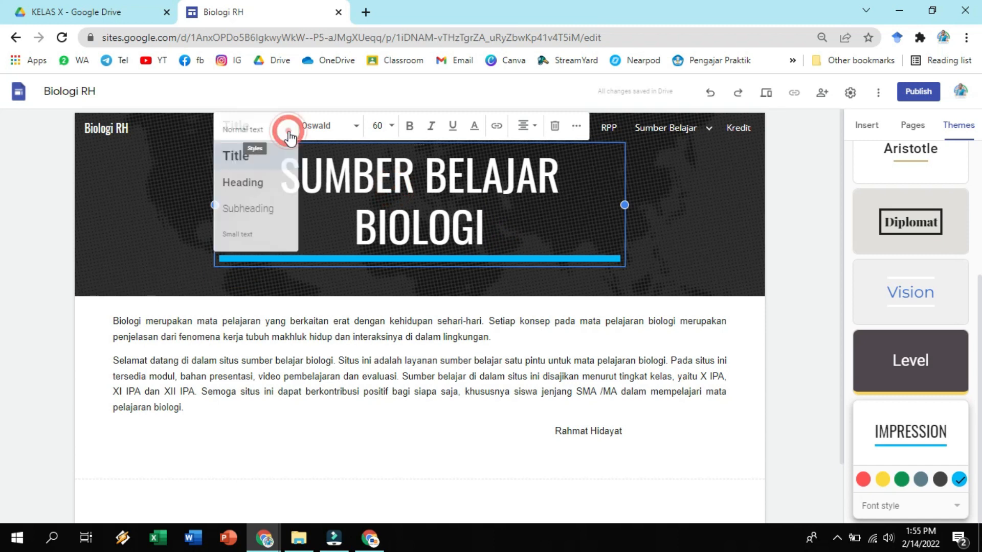
click(259, 185)
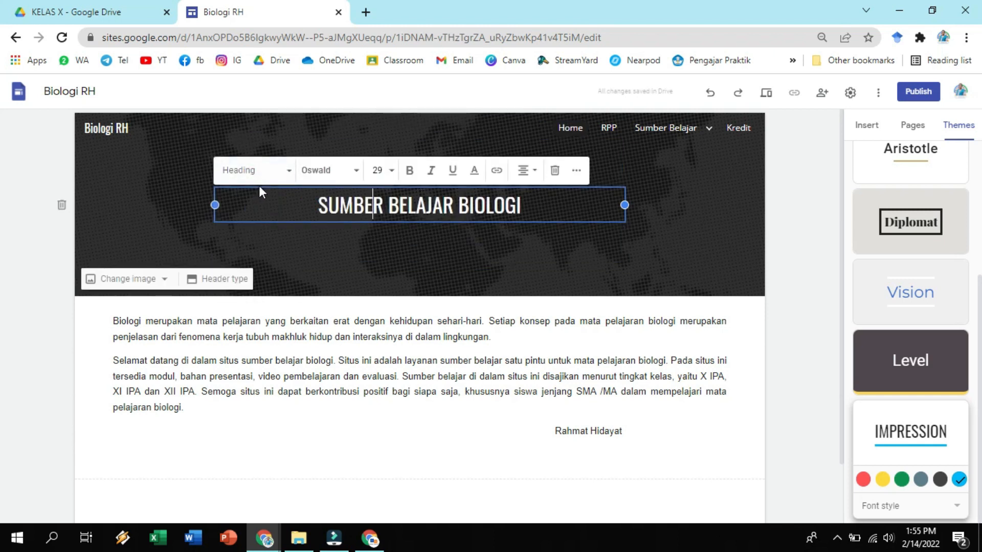
click(286, 173)
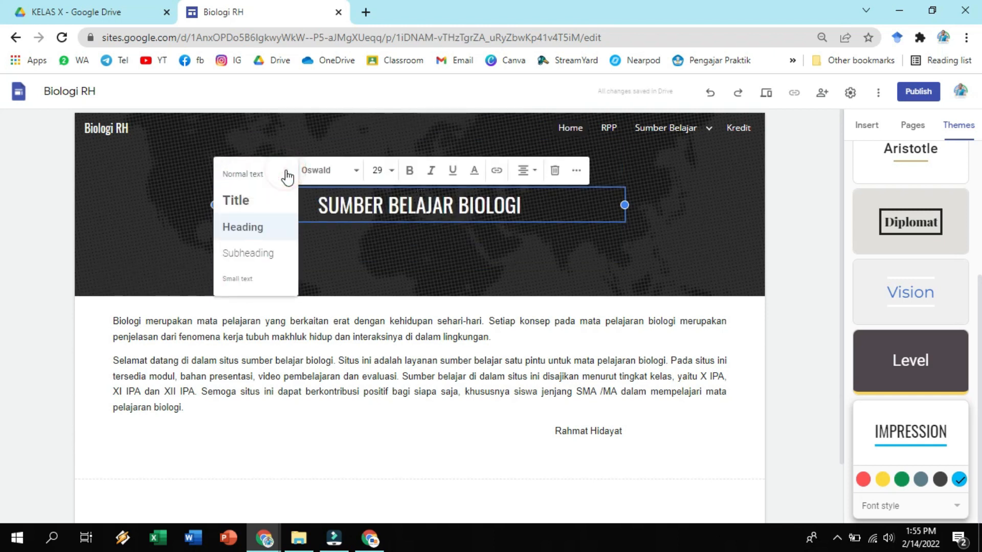
click(261, 202)
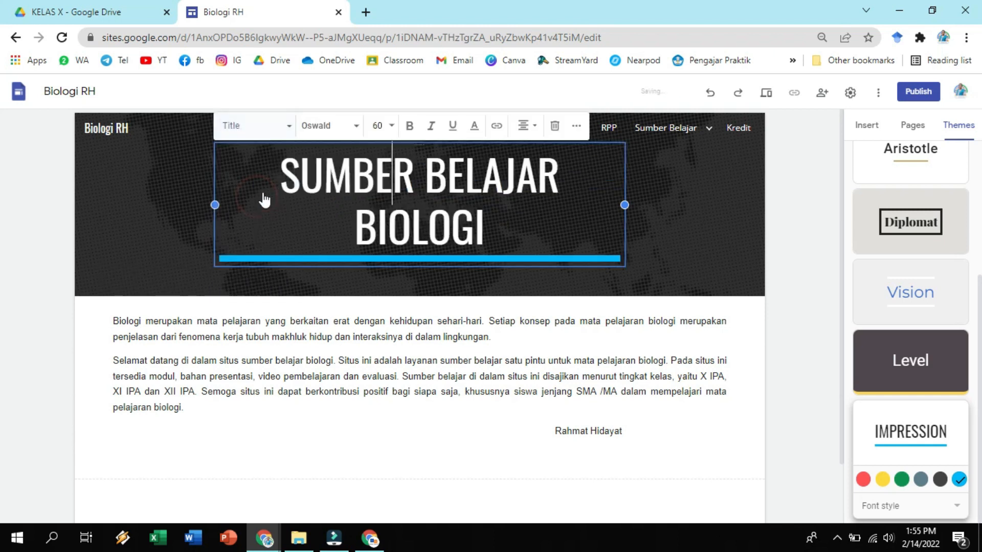
Try the Bitter font on the Home page title, and change the whole title to Calibri instead.
click(351, 133)
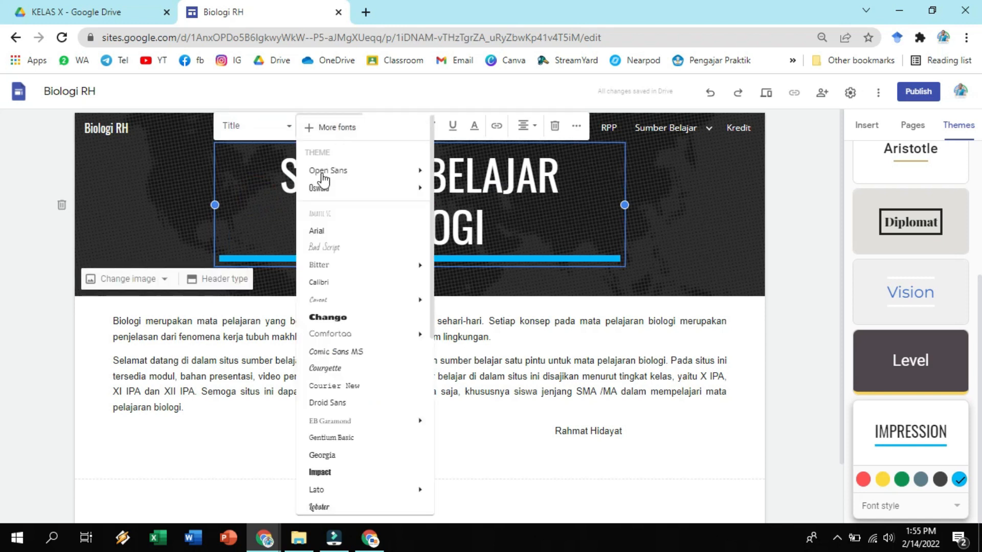
click(334, 267)
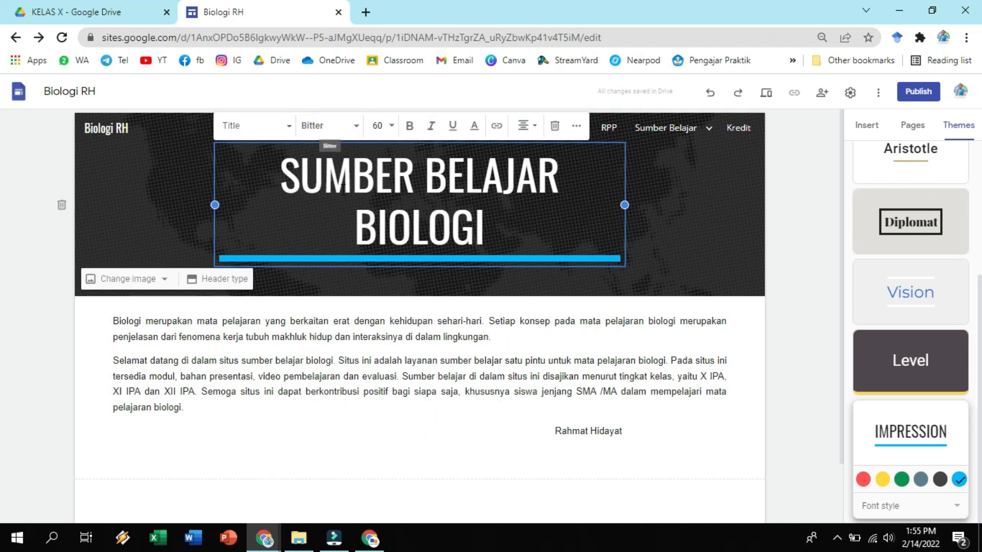
triple_click(280, 177)
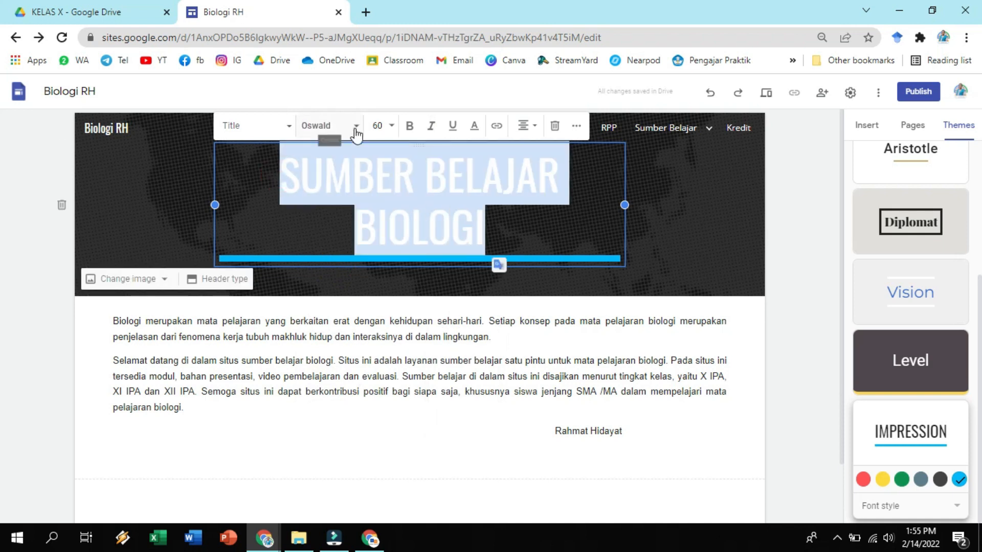
click(330, 126)
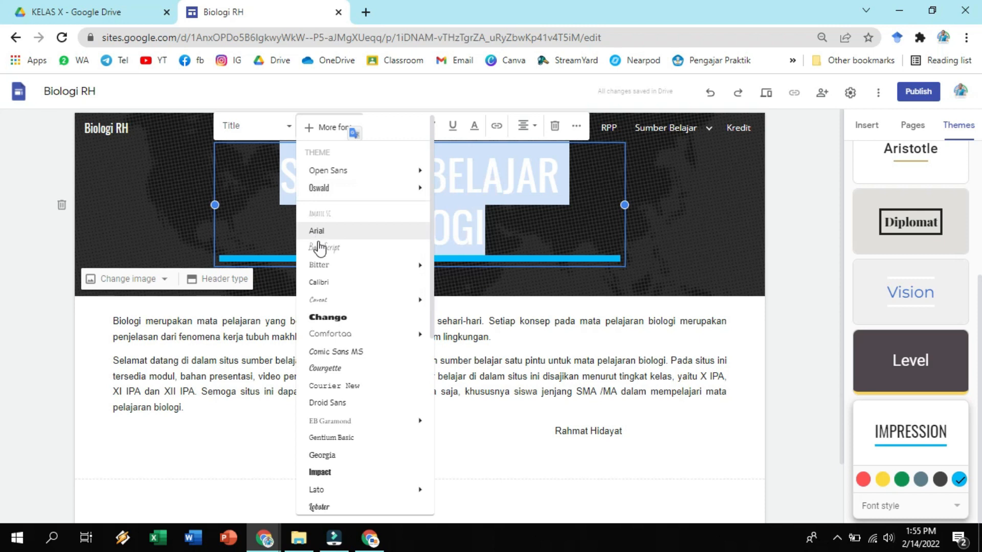
click(330, 127)
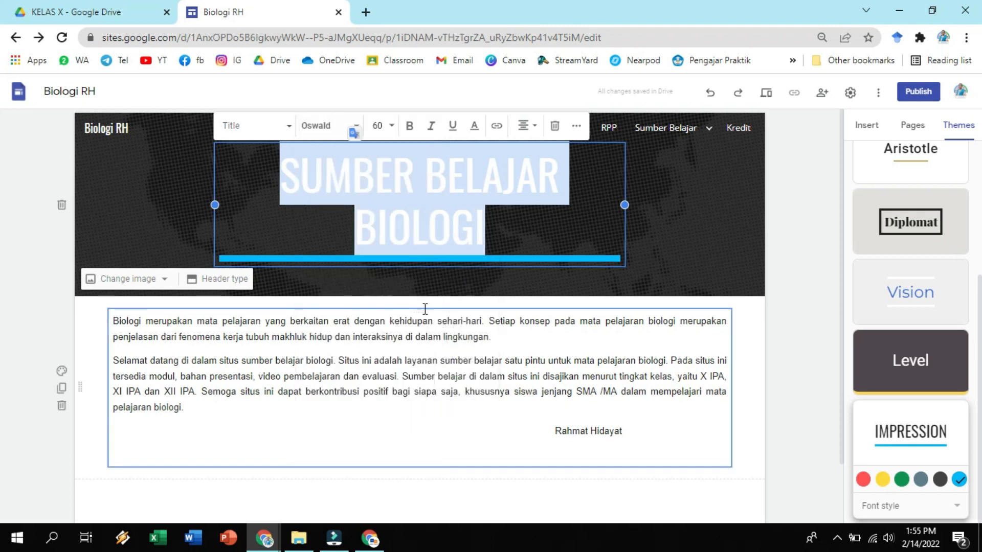
click(355, 126)
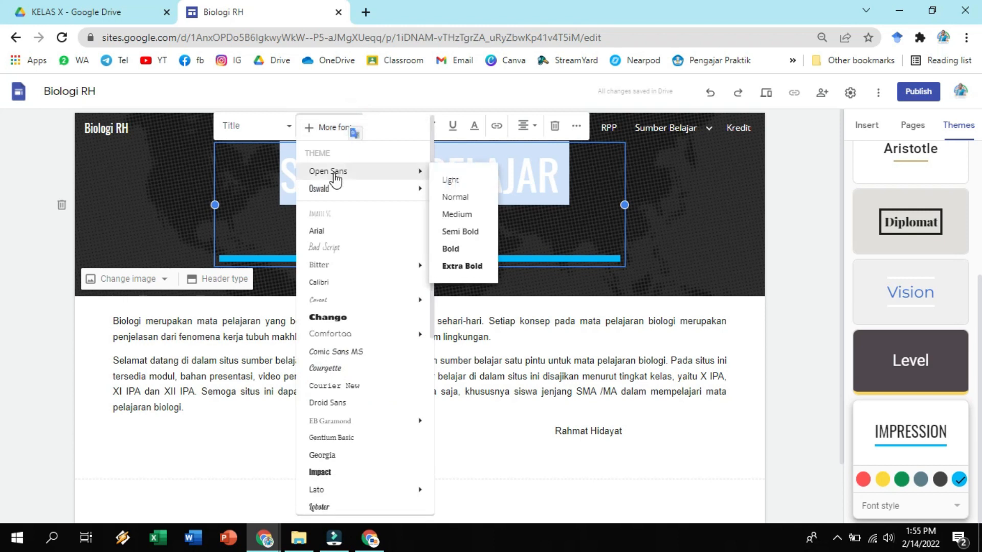
click(342, 287)
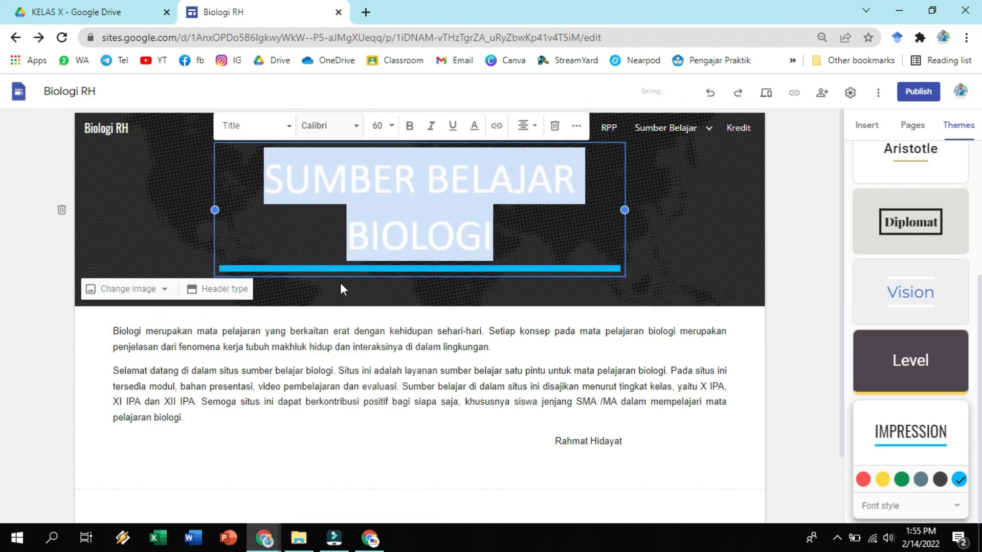
click(36, 277)
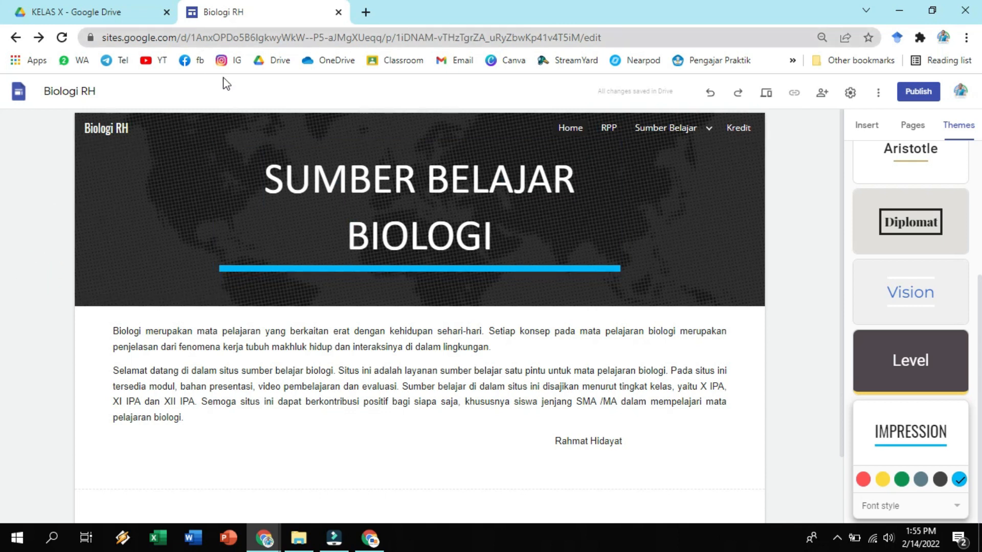
Compare with the Kelas XII page, and set the whole Home page title back to the Oswald theme font.
click(15, 38)
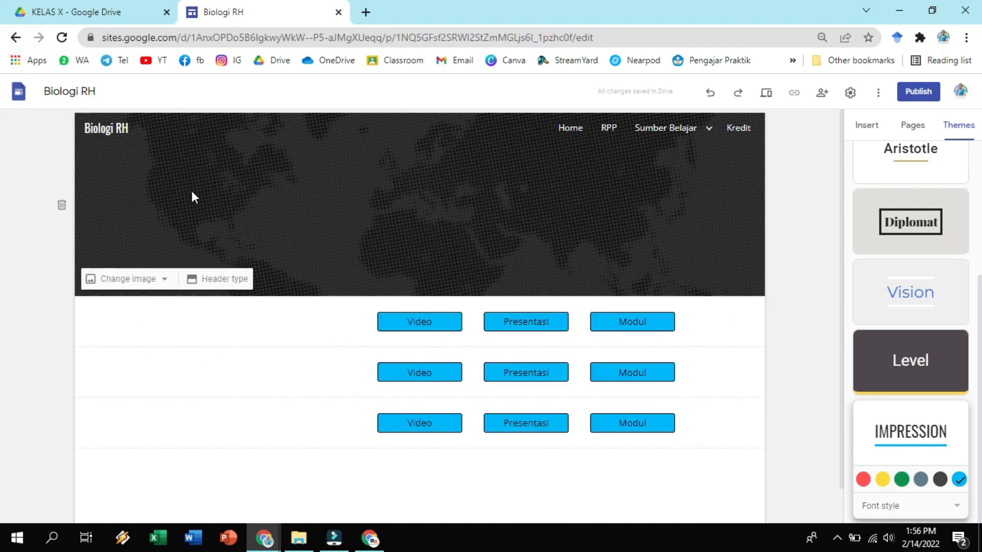
click(579, 129)
click(475, 176)
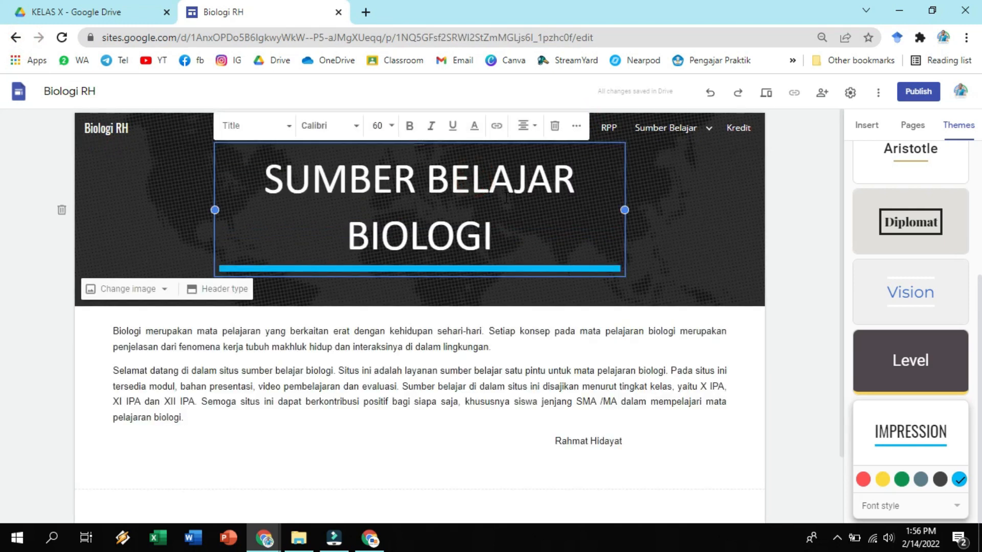
triple_click(507, 196)
click(352, 134)
mouse_move(326, 199)
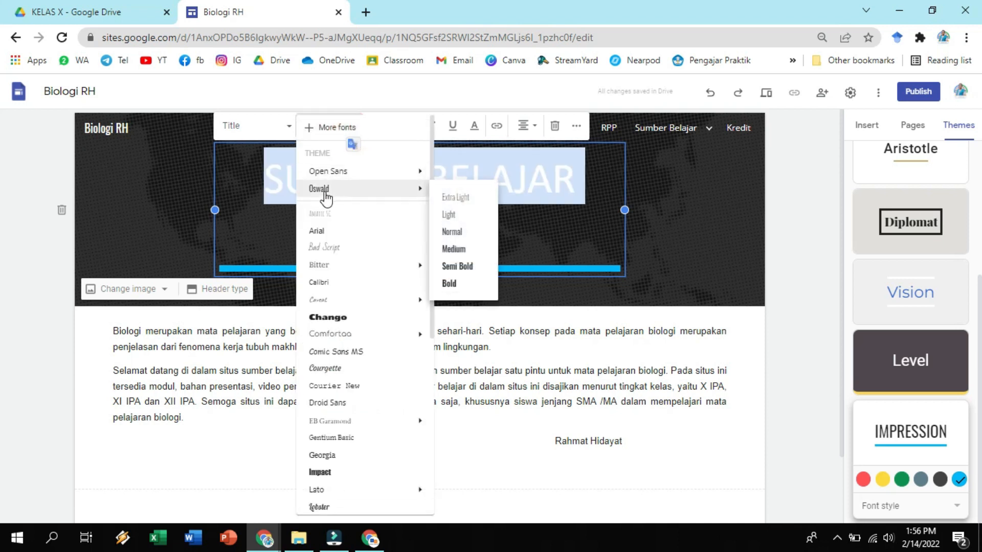
click(327, 192)
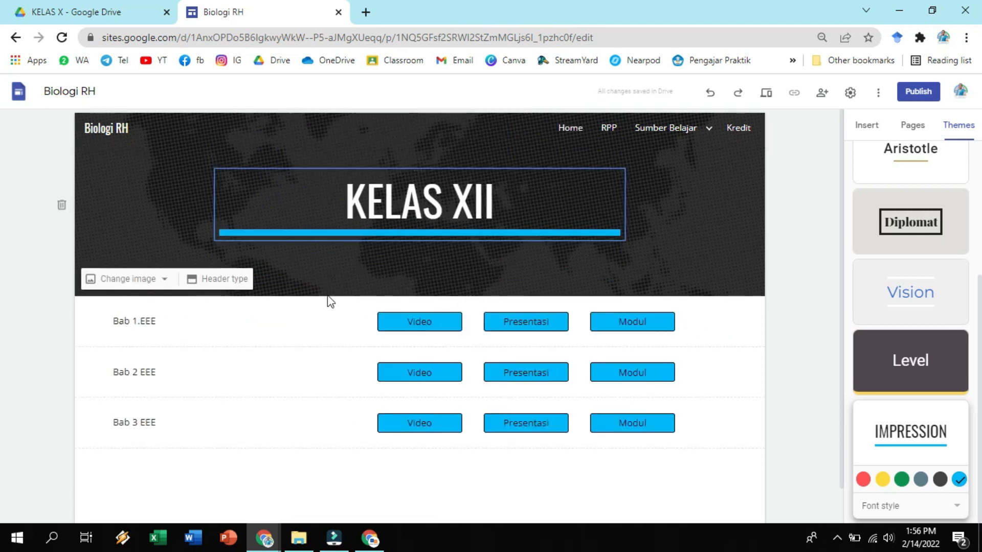
click(567, 132)
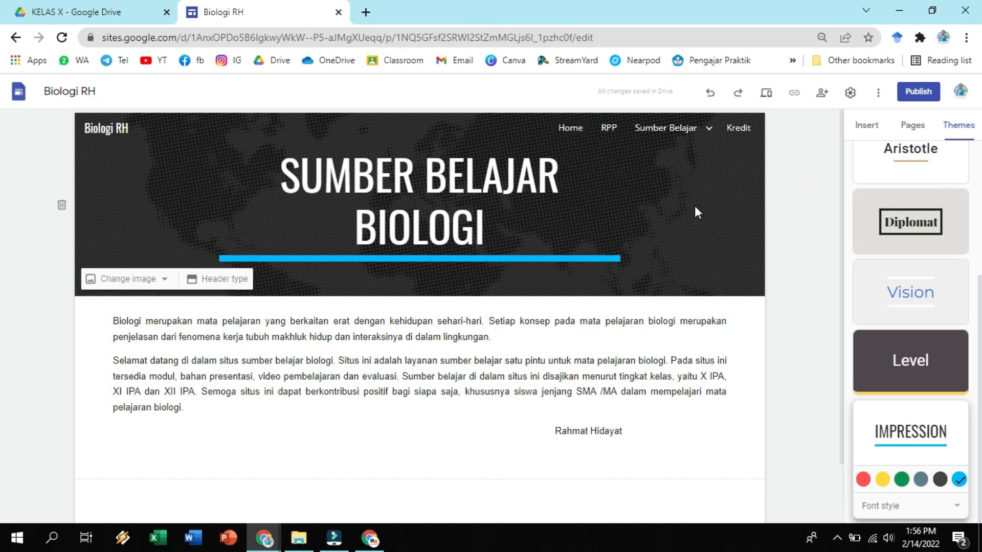
Try the Style 3 section colour on the Home page's introduction text section, and undo it.
click(400, 323)
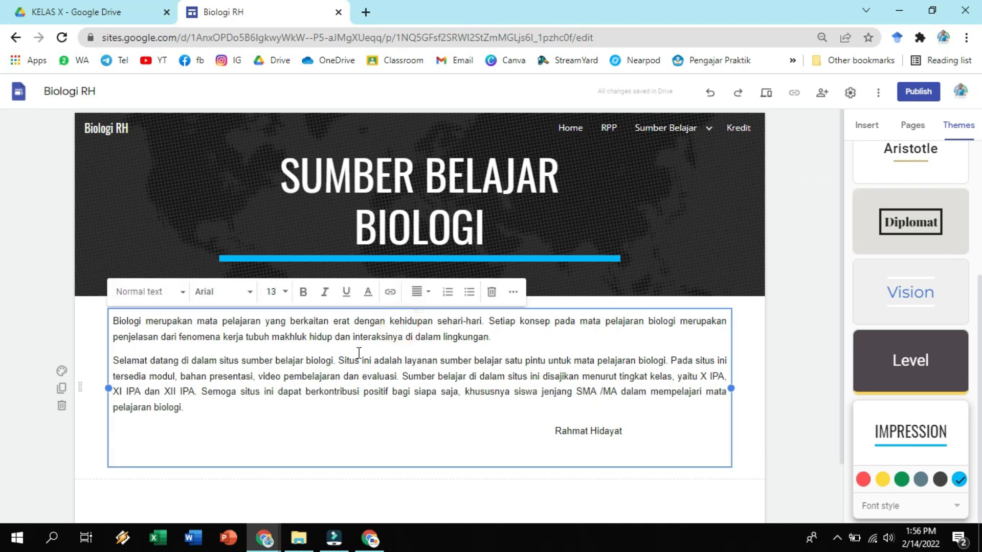
click(248, 339)
click(346, 387)
click(62, 372)
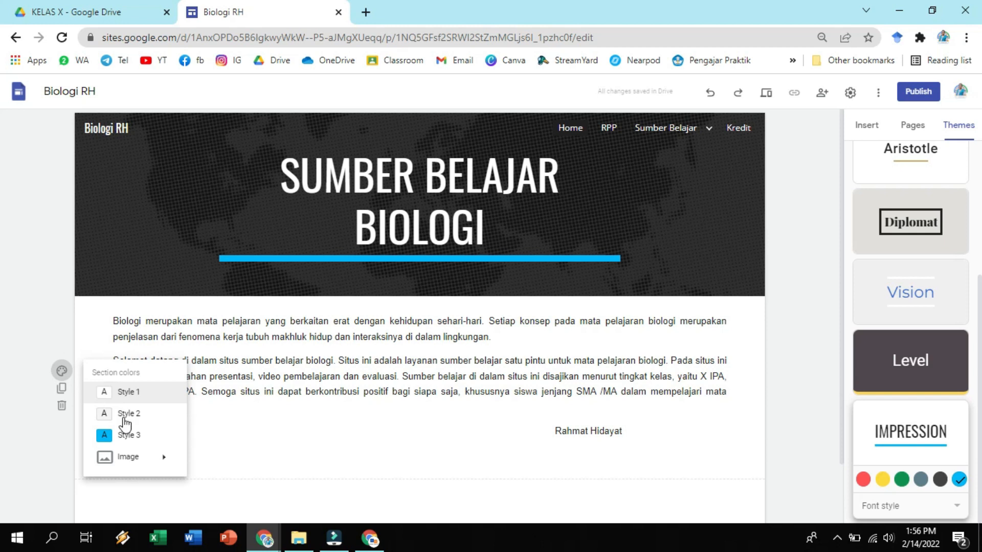
click(129, 435)
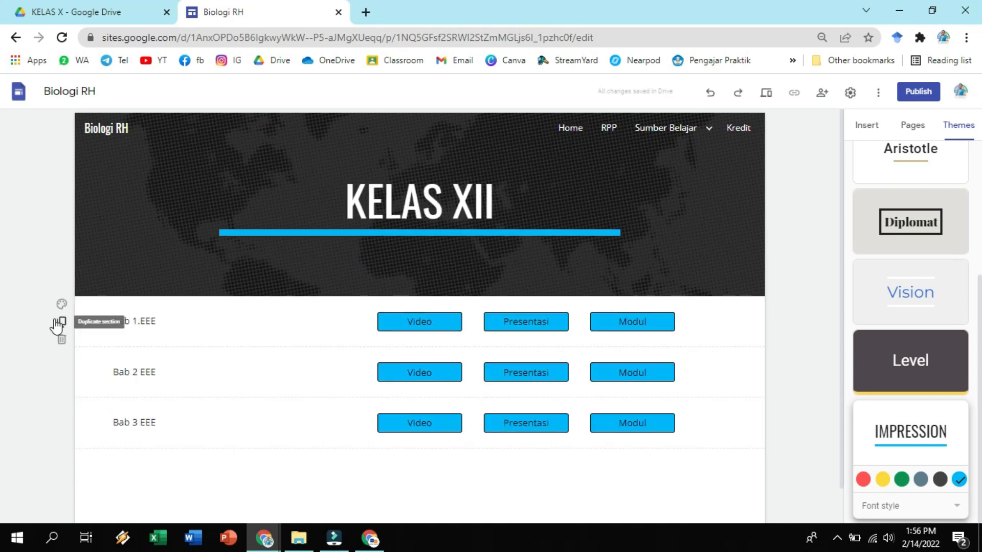
click(567, 127)
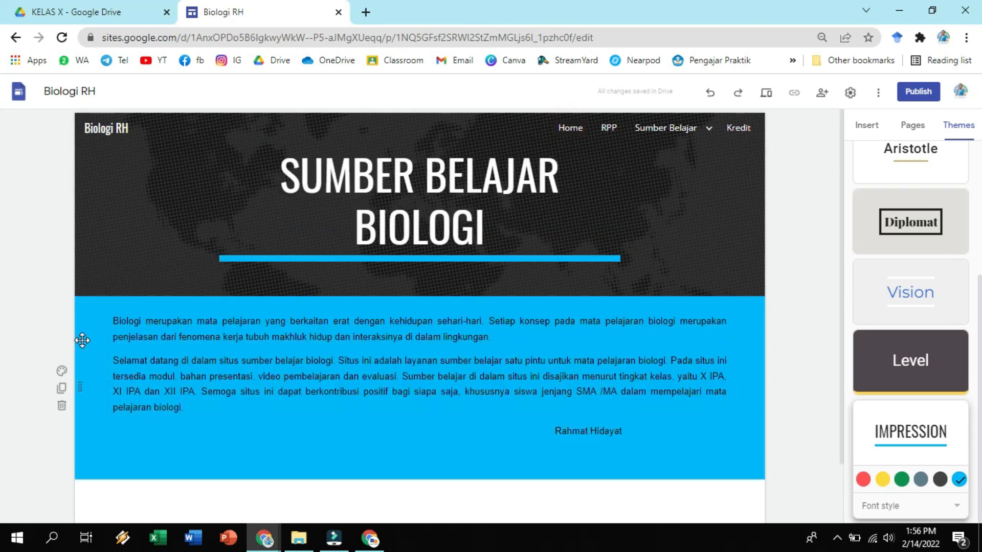
key(ctrl+z)
Apply the Style 3 section colour to the KELAS X and KELAS XII sections of the RPP page.
mouse_move(639, 117)
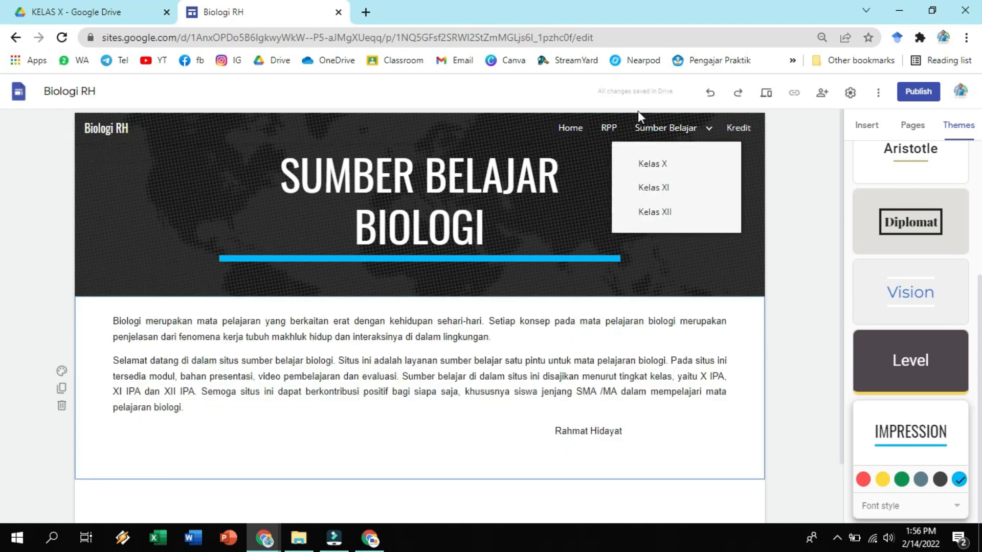
click(608, 127)
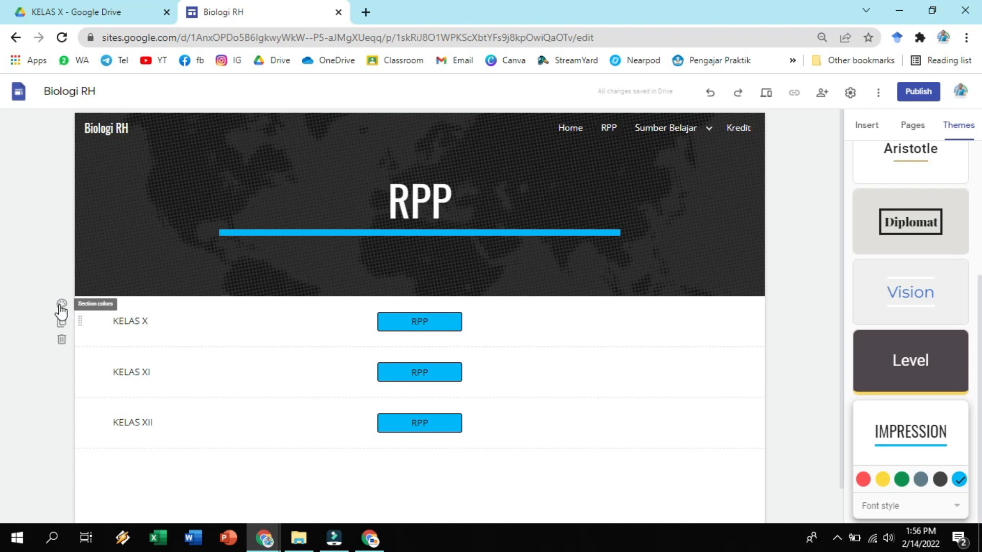
click(61, 306)
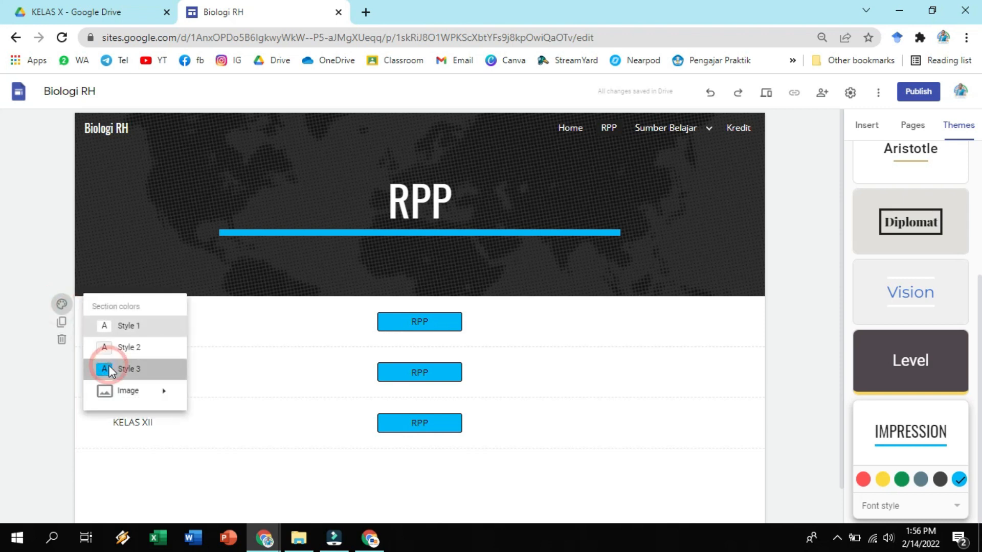
click(107, 367)
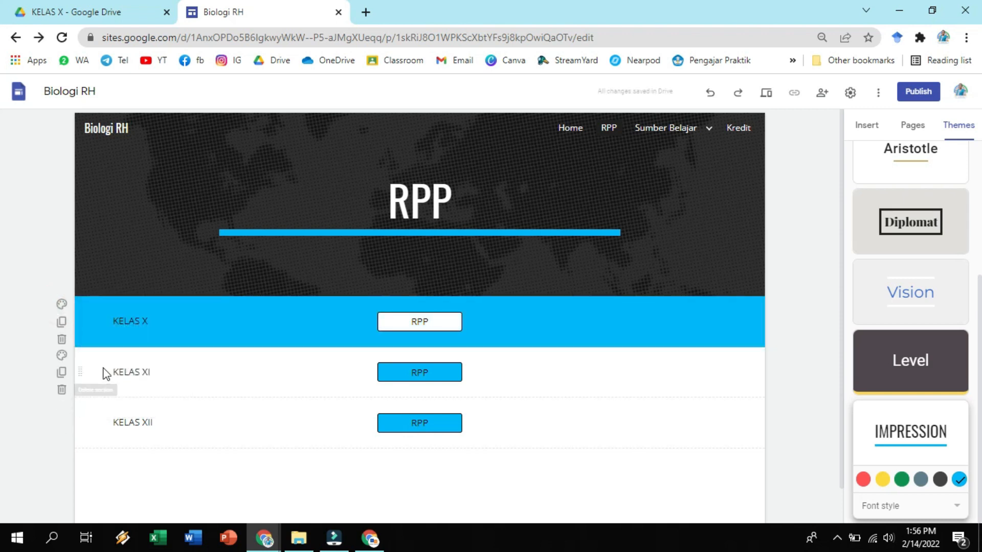
click(61, 405)
click(116, 469)
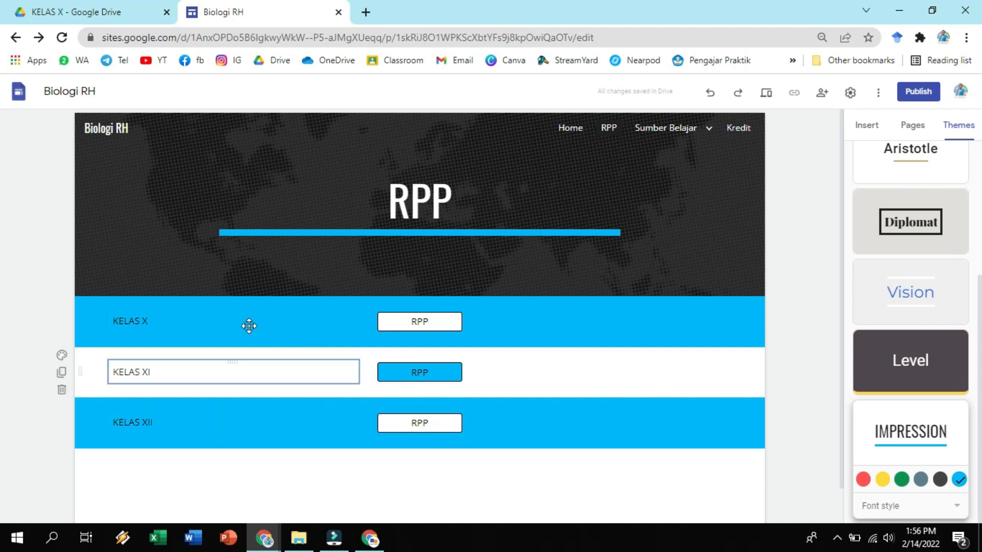
click(796, 343)
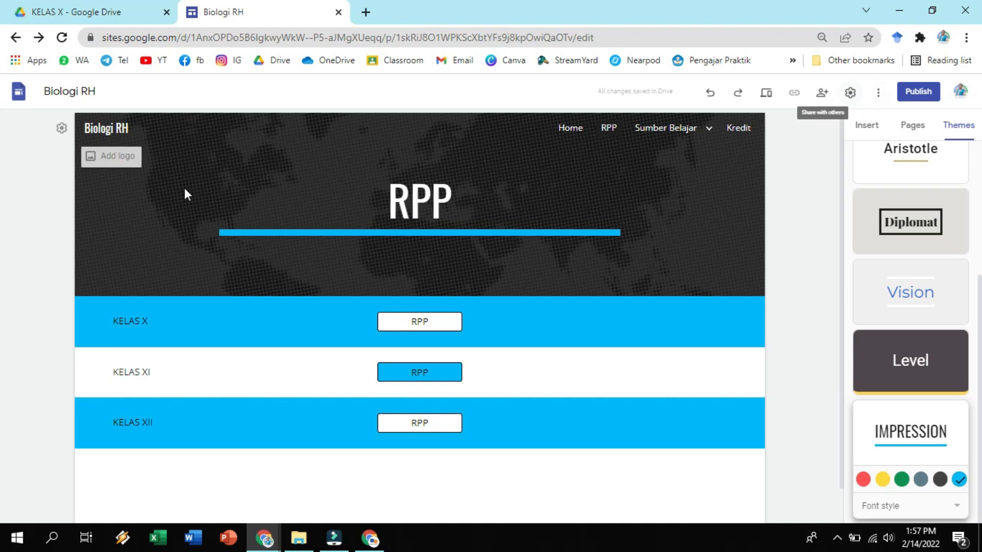
Upload the image "Tut Wuri Handayani vector logo" as the site's logo in the brand images settings.
click(61, 128)
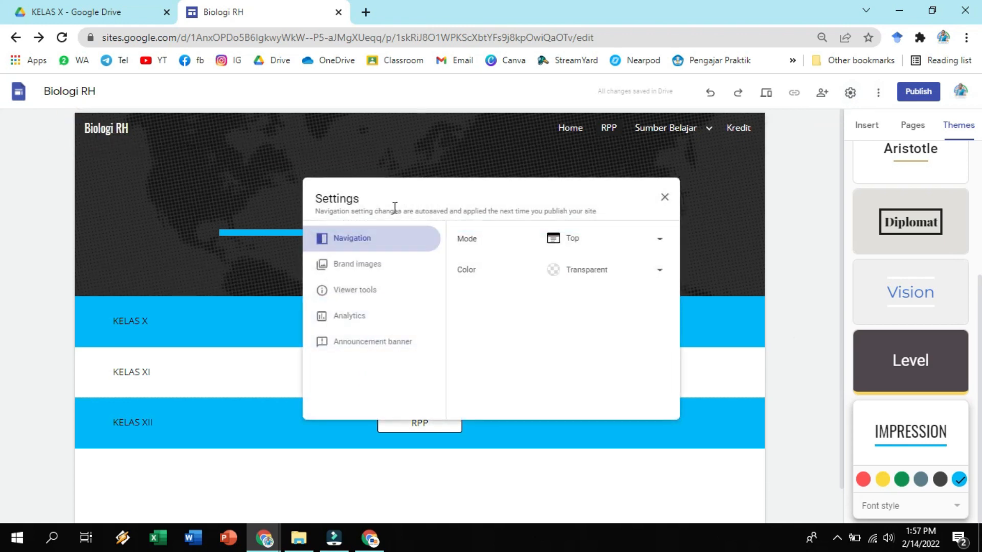
click(371, 276)
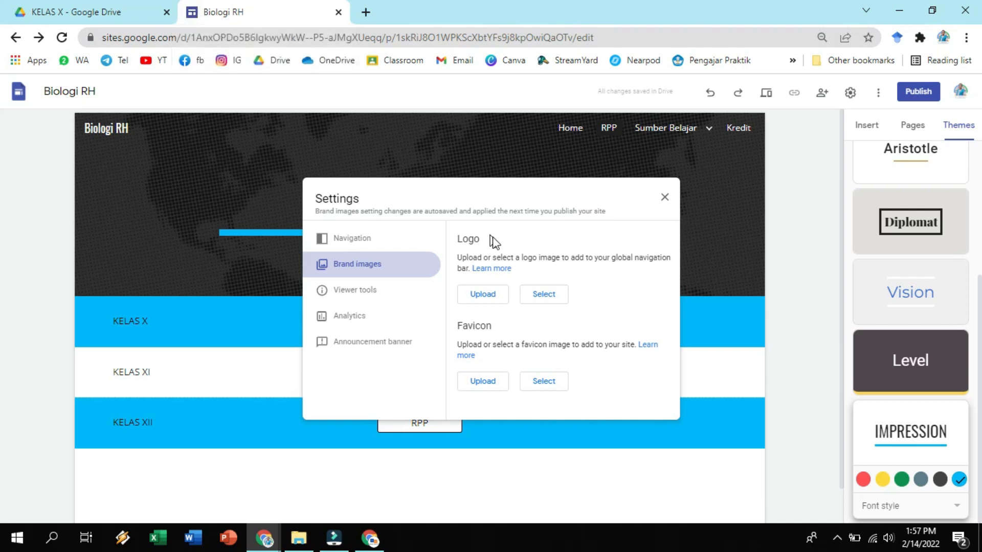
click(499, 295)
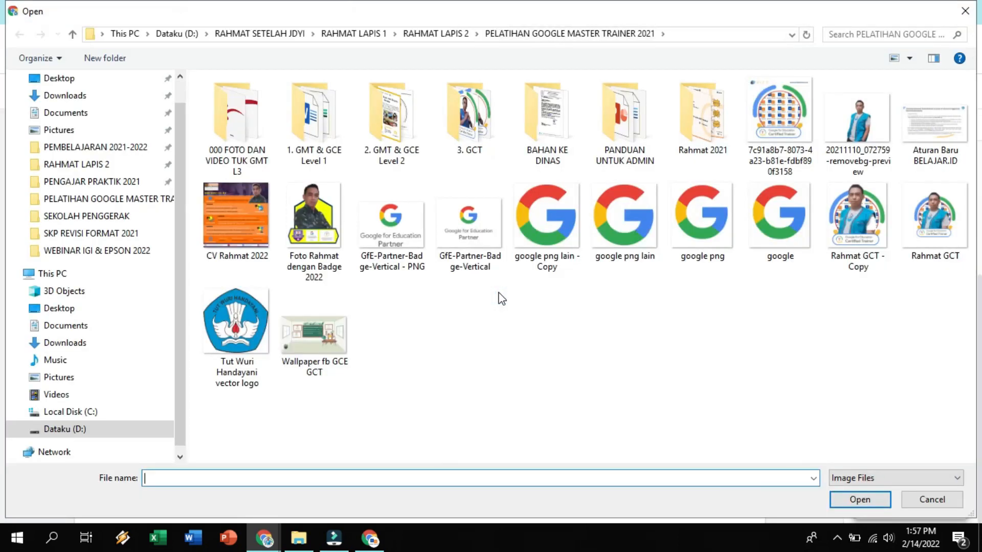
click(250, 320)
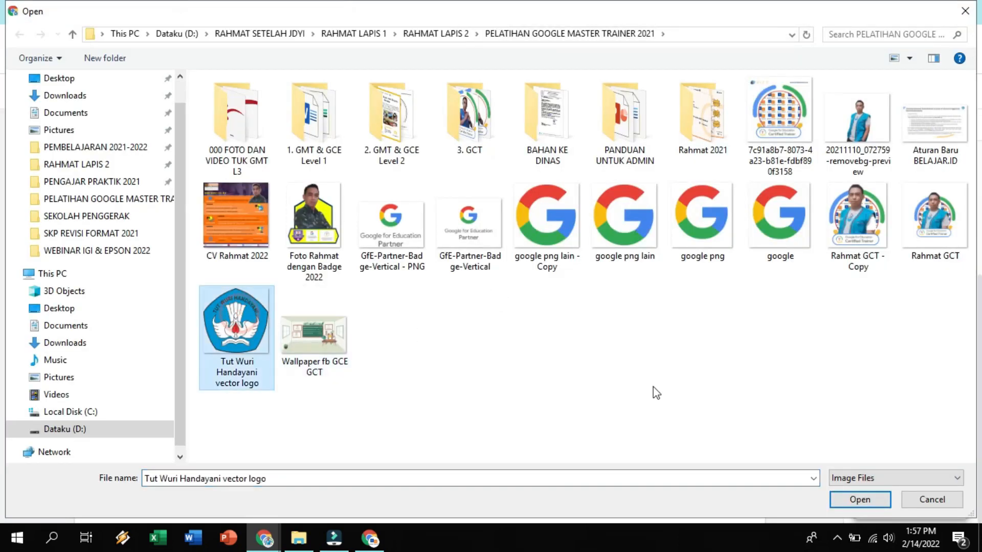
click(834, 503)
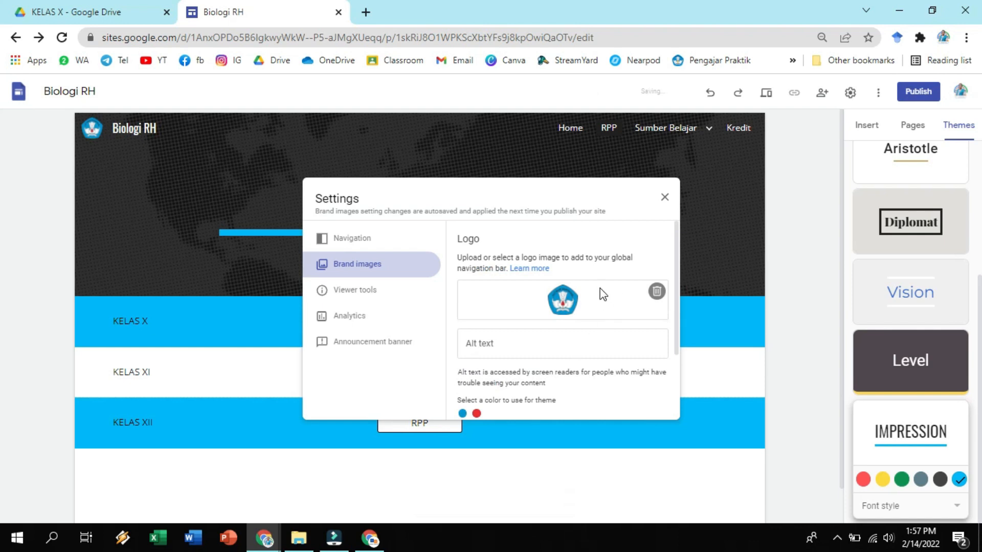
Upload "Tut Wuri Handayani vector logo" as the site's favicon too, and close the site settings.
scroll(602, 294, down, 2)
click(481, 392)
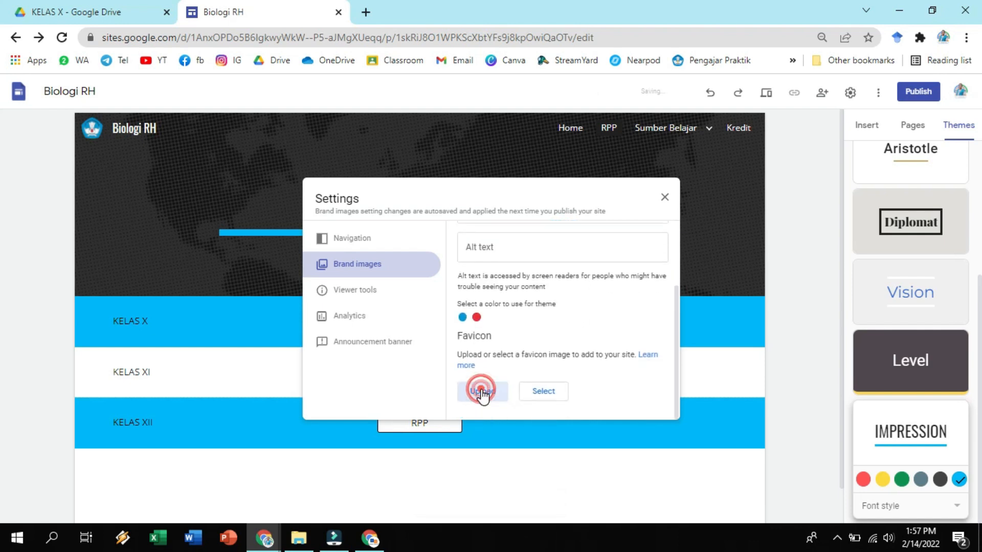
click(483, 392)
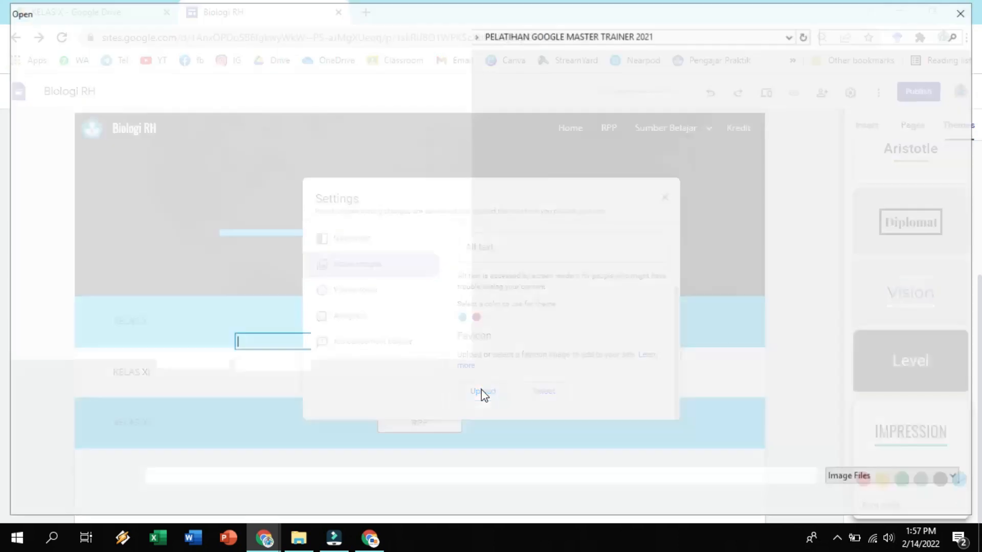
click(237, 322)
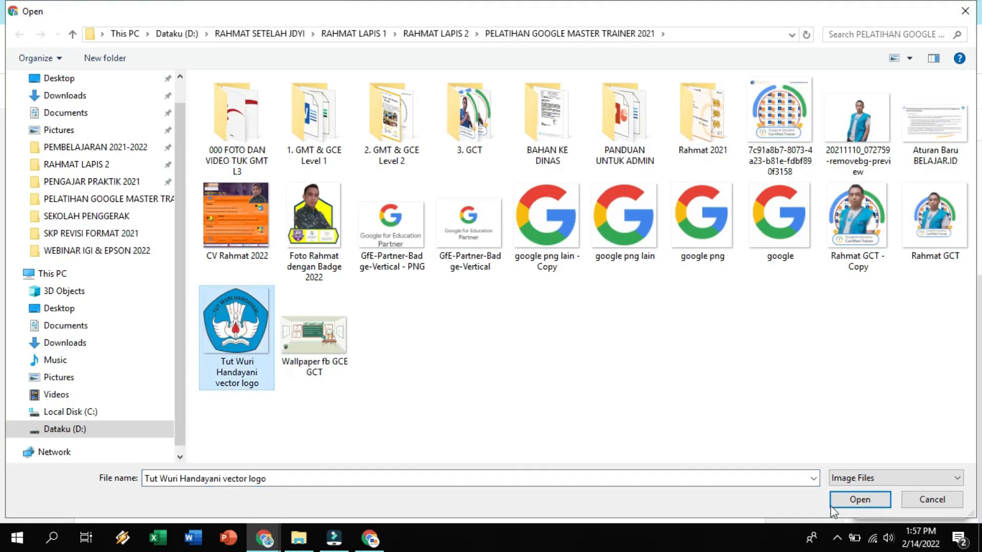
click(838, 502)
click(837, 501)
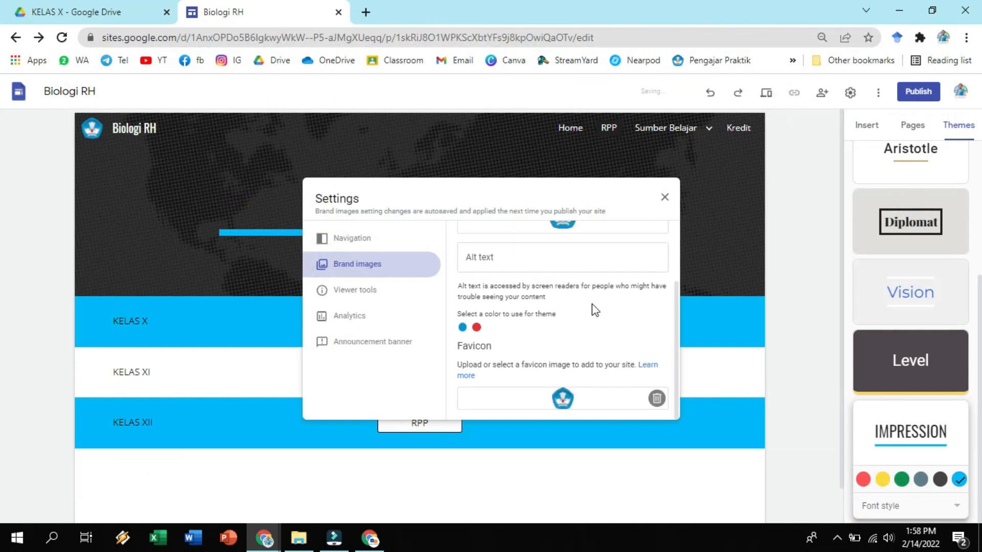
scroll(588, 310, up, 2)
scroll(593, 324, down, 2)
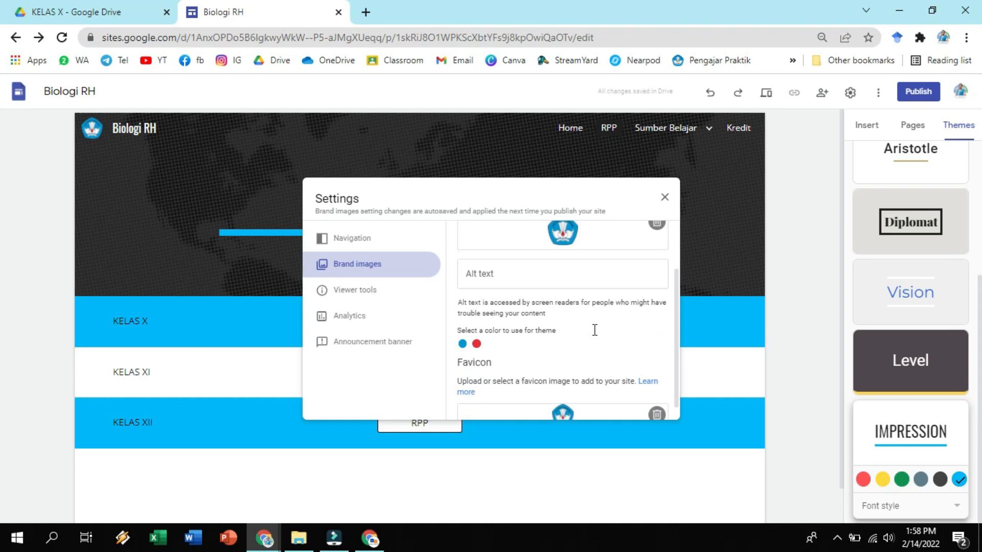
click(664, 198)
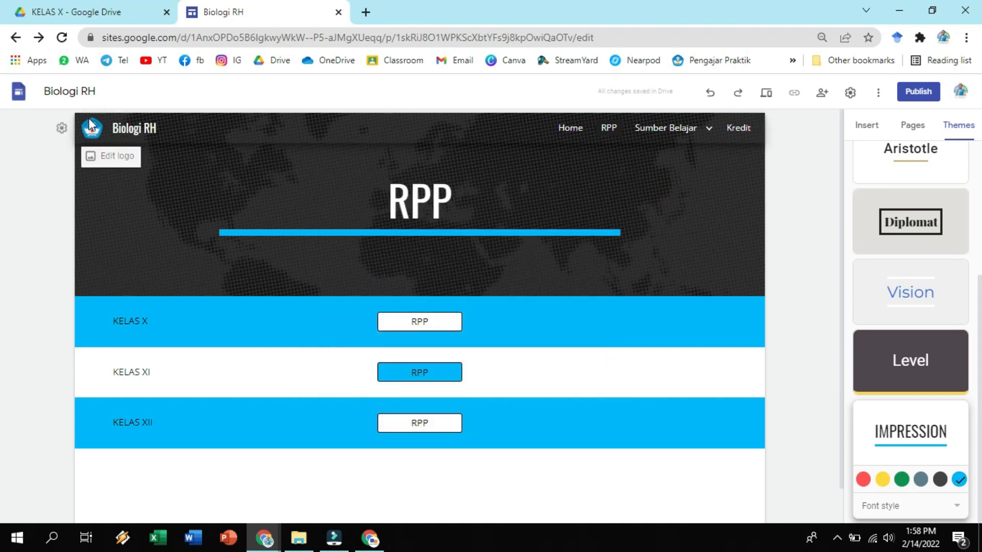
Preview the site and check the Home page and the Kelas XI page in the phone layout.
click(767, 94)
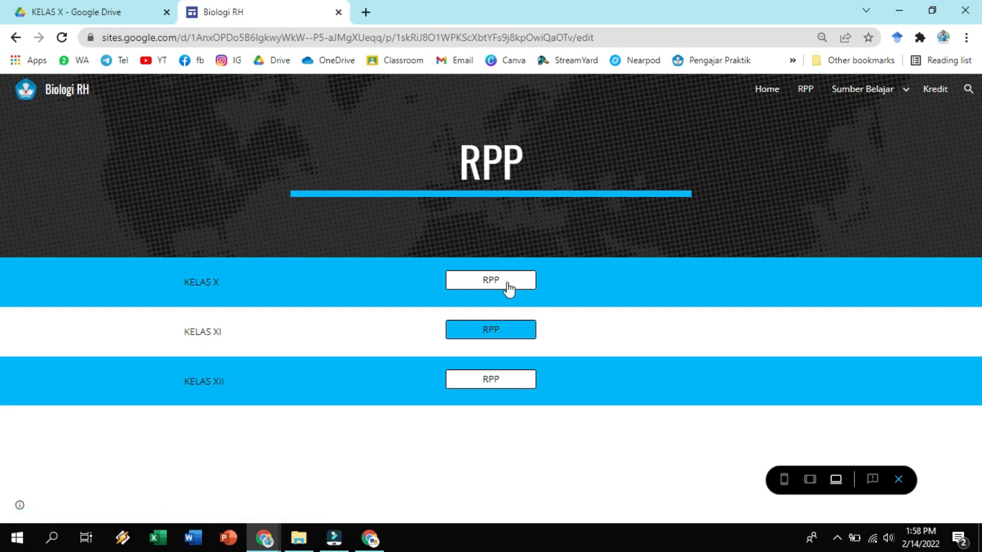
click(764, 92)
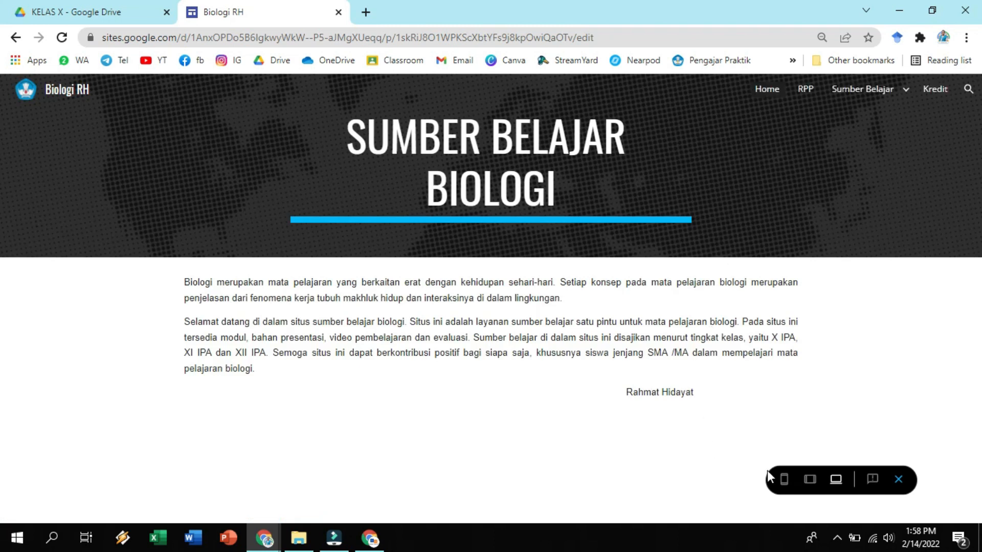
click(784, 481)
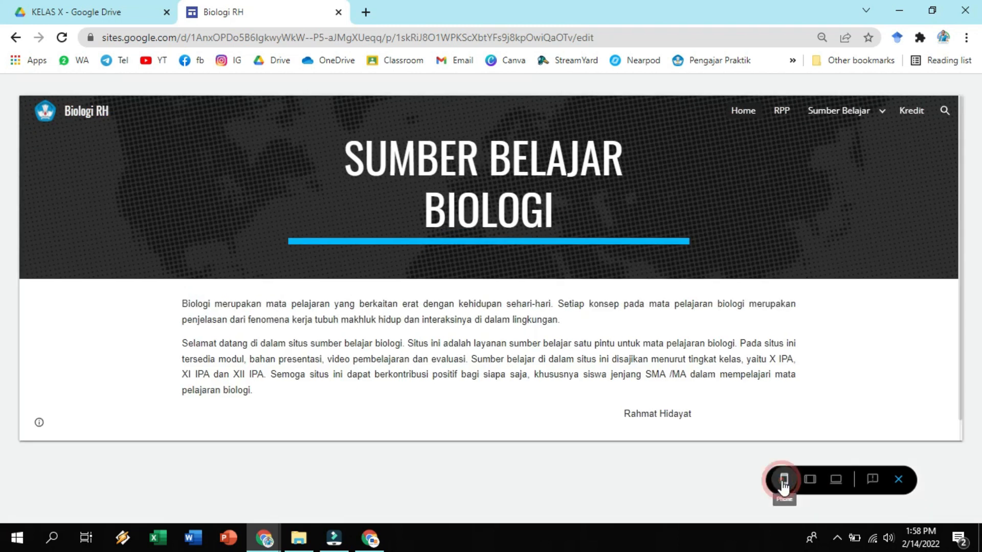
scroll(507, 325, down, 2)
scroll(506, 325, down, 6)
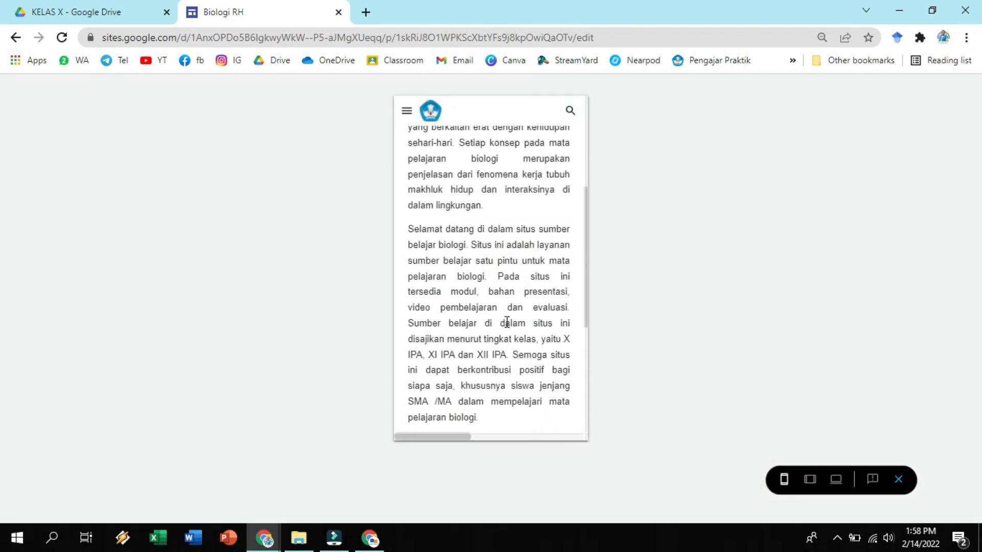
scroll(507, 322, up, 9)
click(407, 113)
click(408, 191)
click(449, 239)
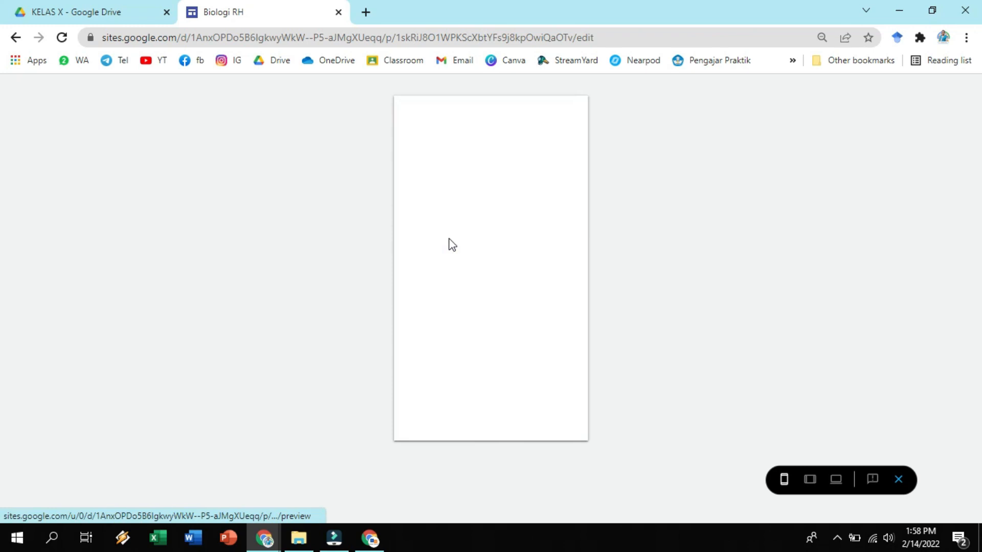
scroll(481, 281, down, 3)
scroll(484, 286, down, 2)
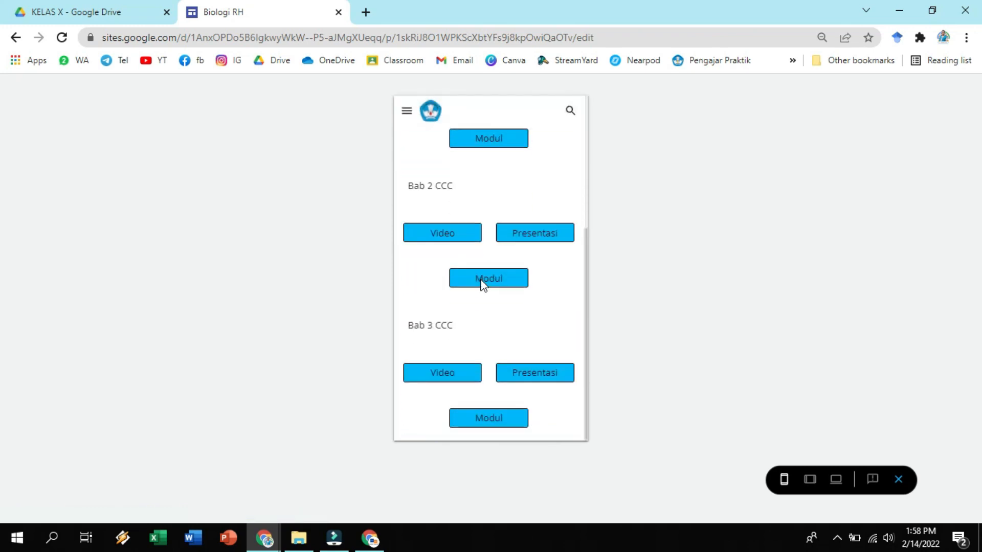
Check the Kelas XII and Kredit pages in the tablet layout, and leave the preview.
click(811, 481)
mouse_move(600, 112)
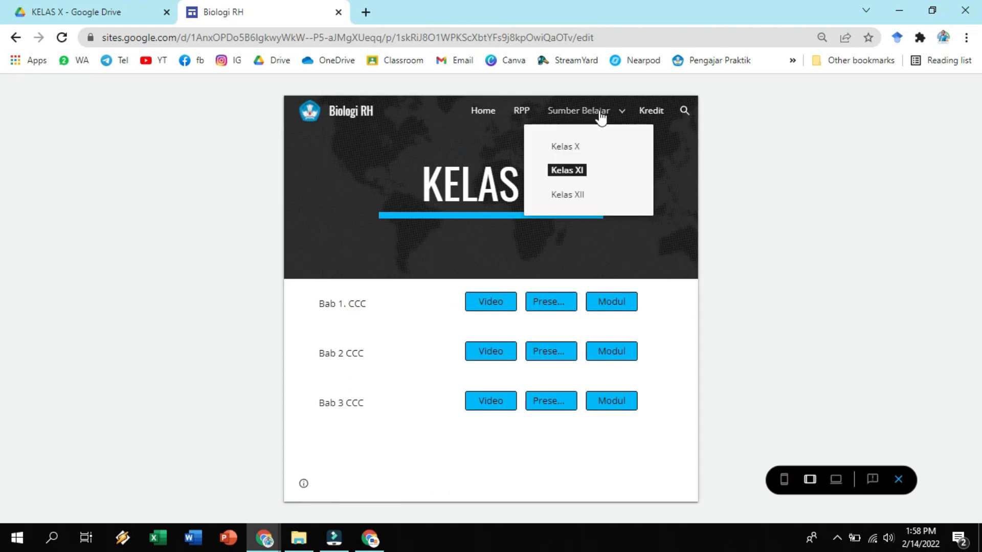
click(572, 191)
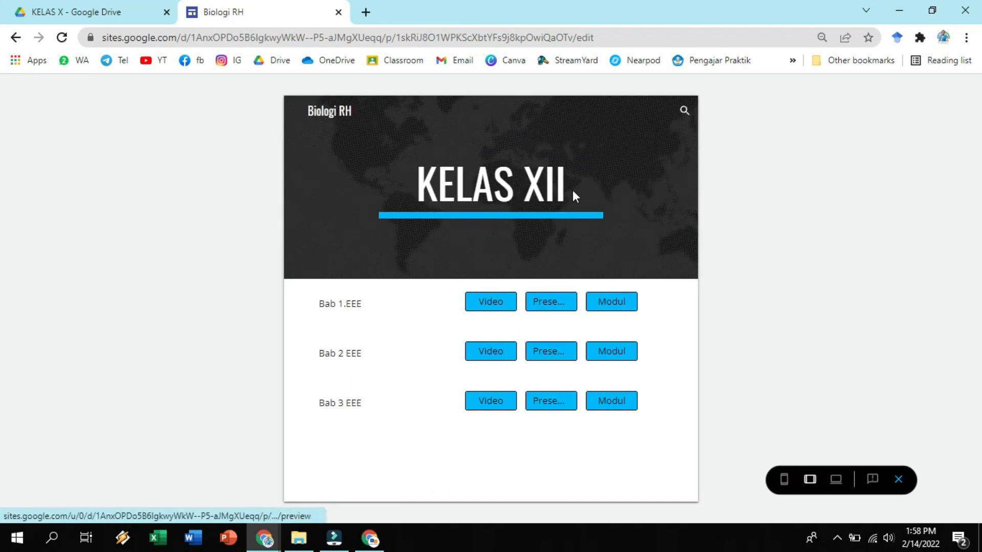
click(654, 117)
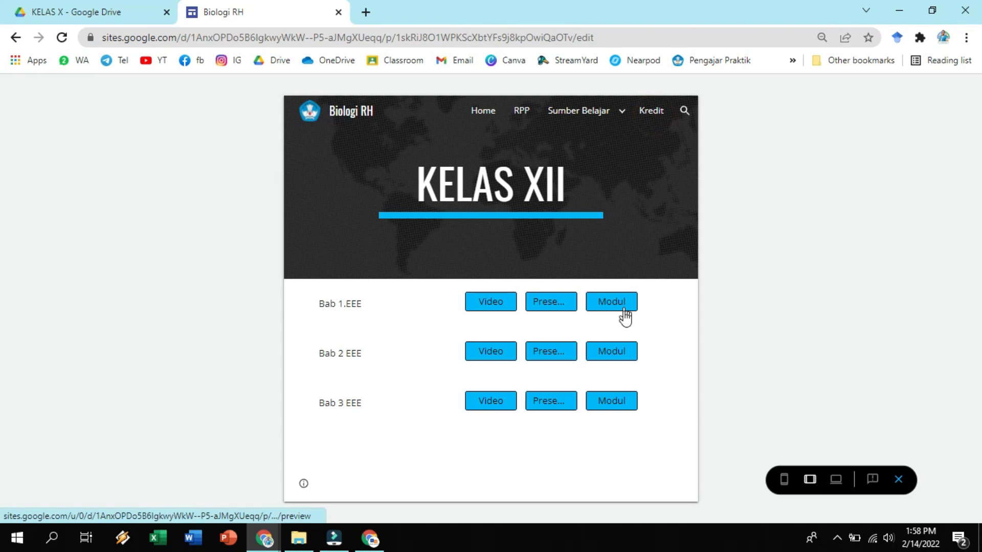
scroll(593, 346, down, 1)
scroll(593, 347, down, 2)
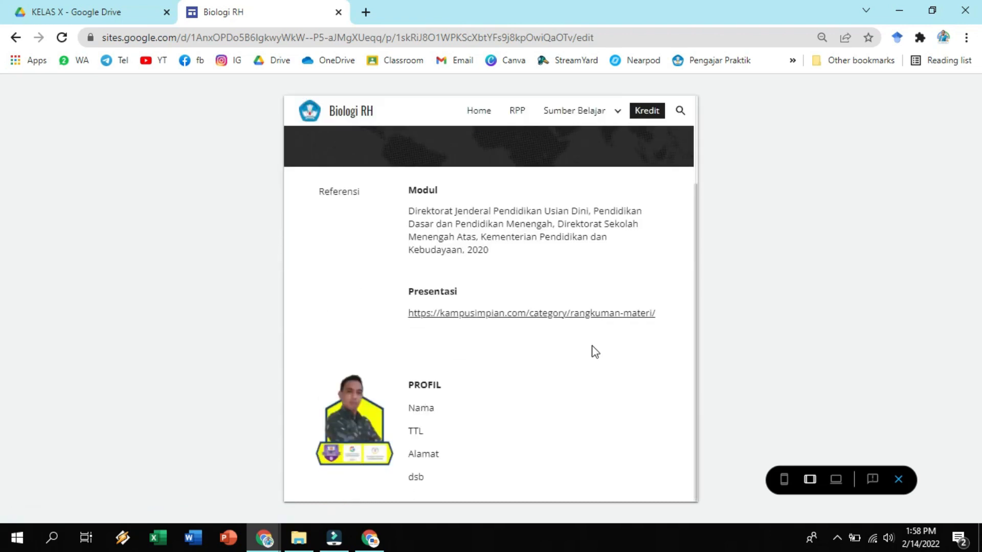
click(896, 481)
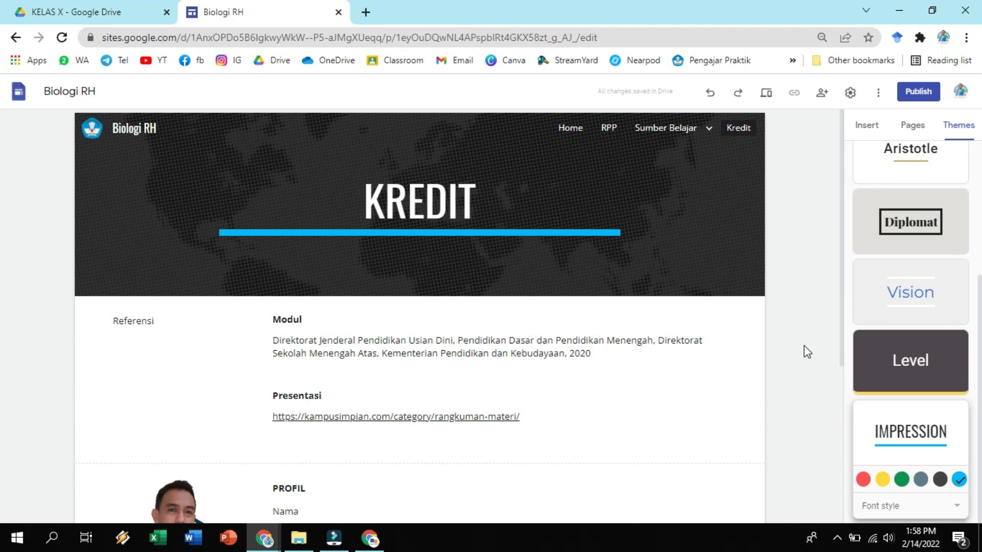
Upload the image "Channel" from the KONTEN YOUTUBE folder as the Home page's header image.
click(573, 131)
click(156, 213)
click(159, 279)
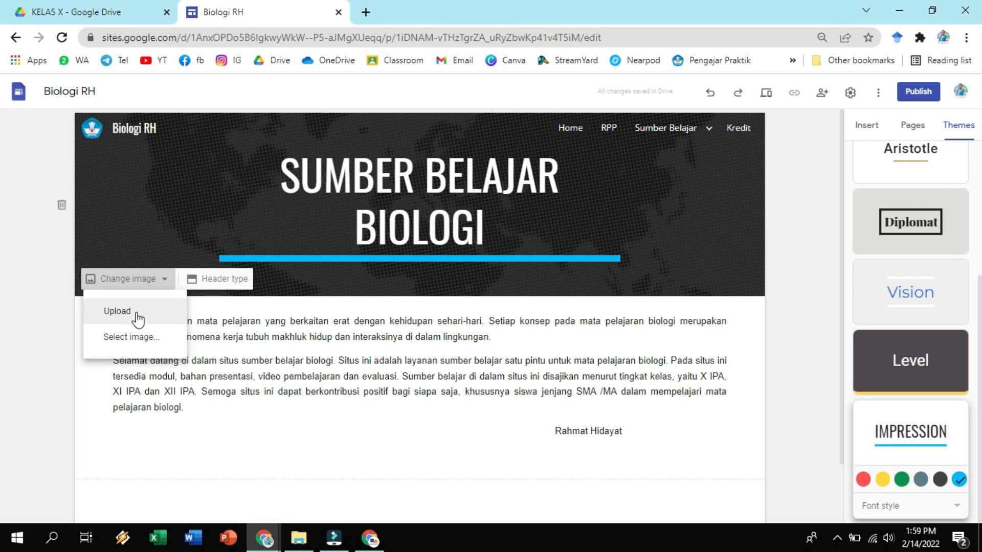
click(137, 318)
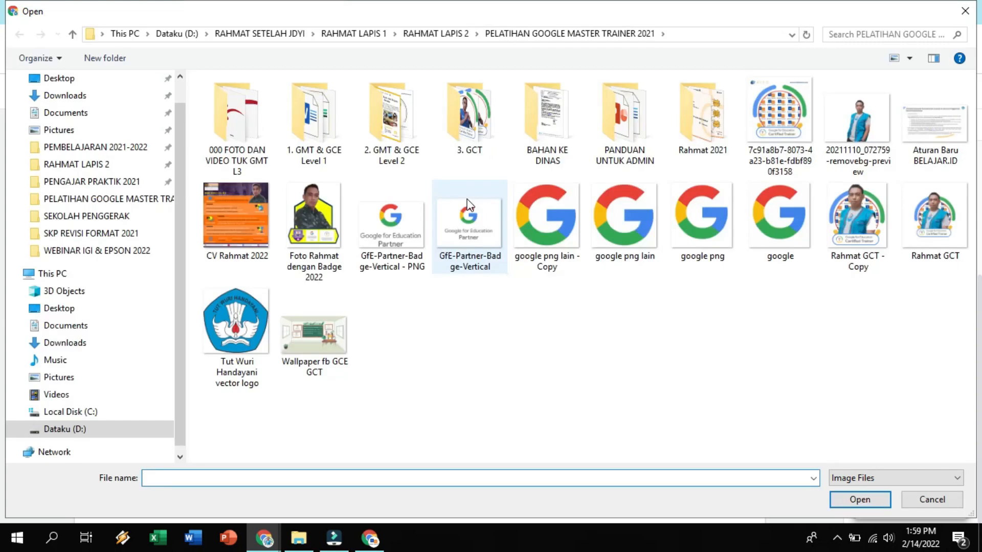
click(97, 163)
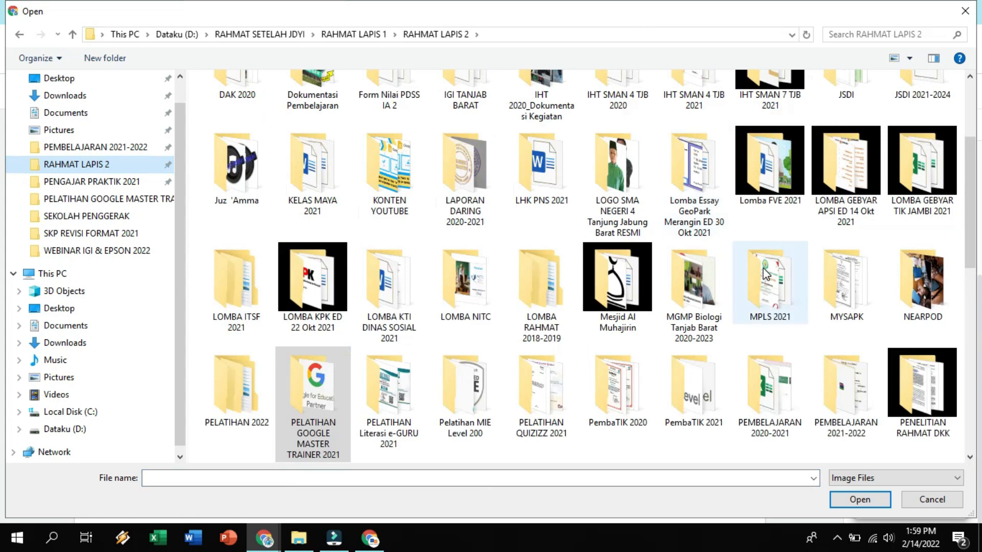
click(769, 169)
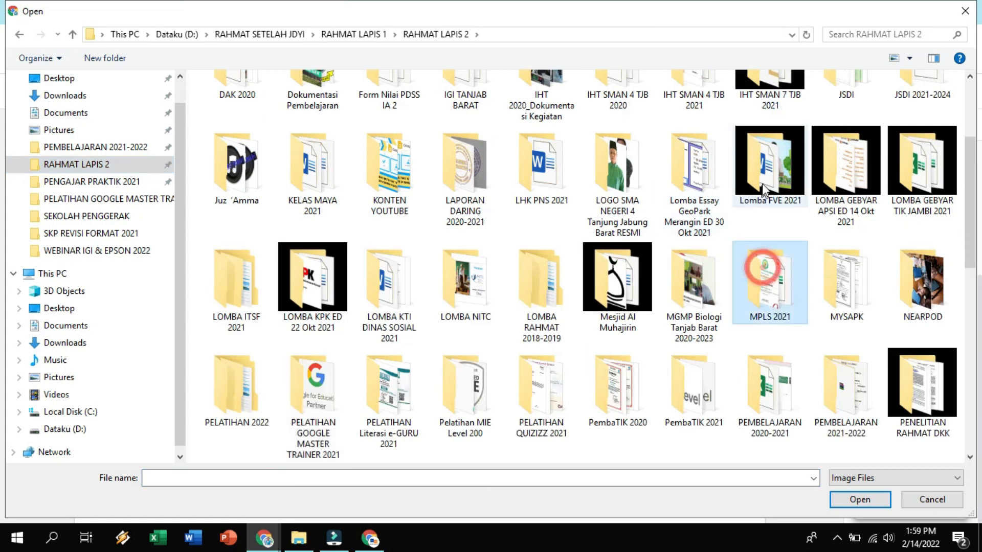
double_click(849, 181)
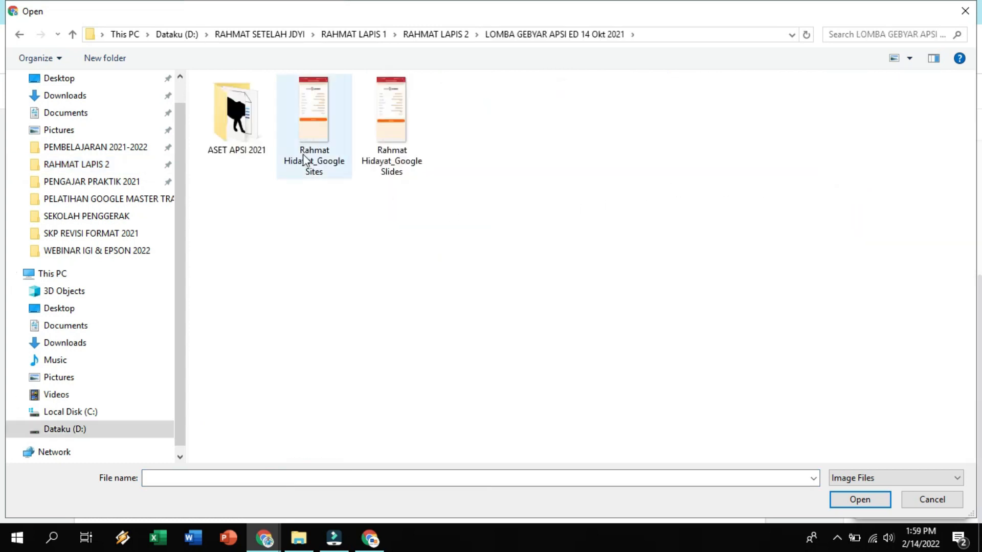
double_click(244, 107)
click(568, 36)
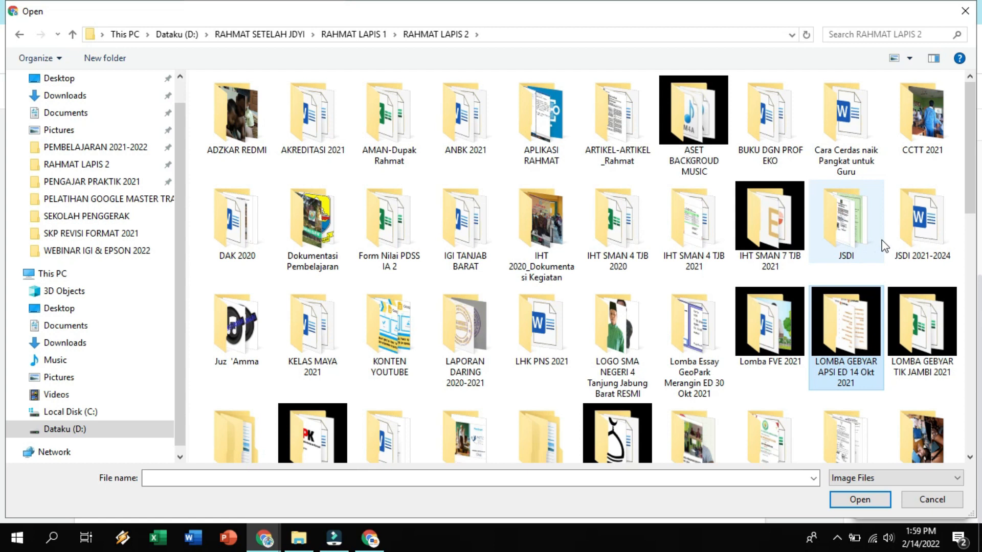
double_click(395, 327)
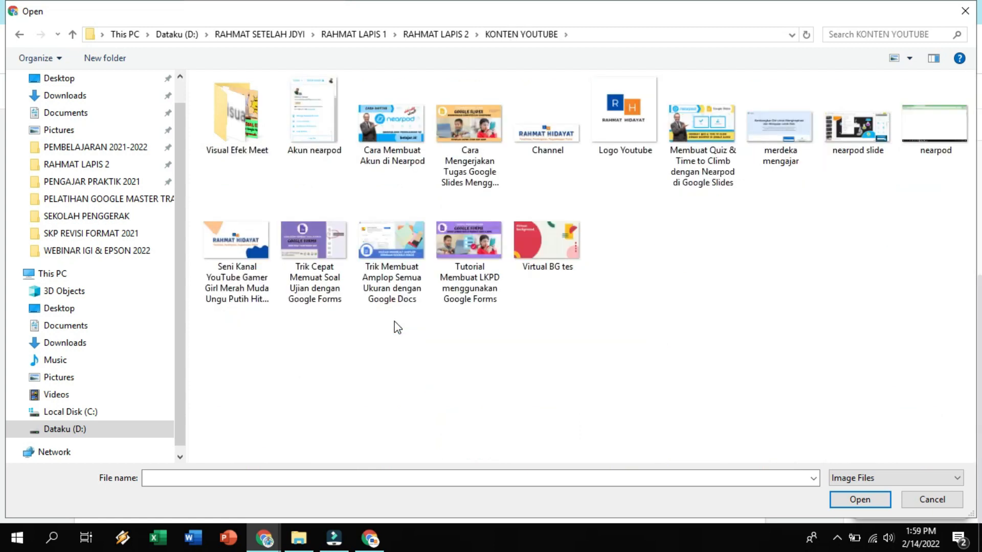
double_click(546, 125)
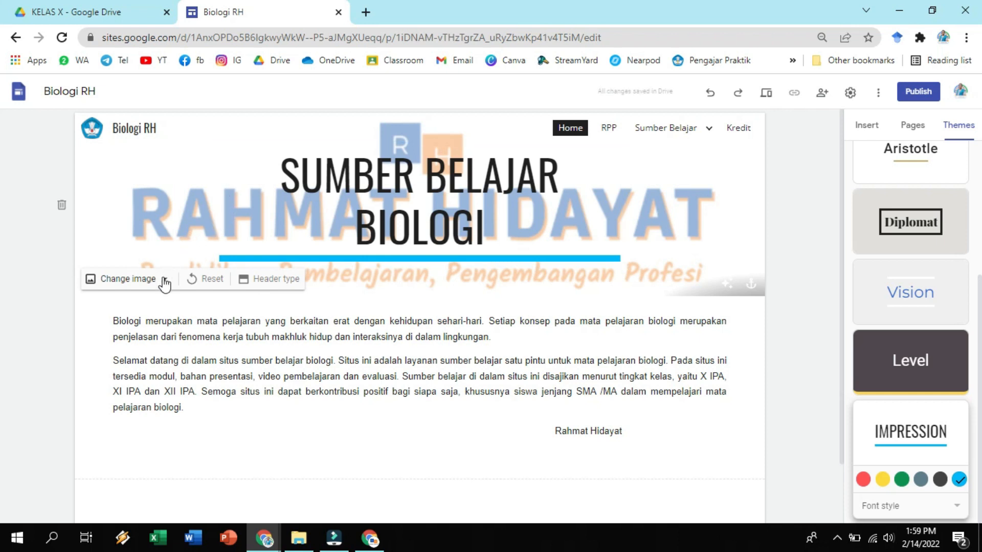
Try the Large banner, Title only and Cover header types on the Home page, and return it to Banner.
click(261, 290)
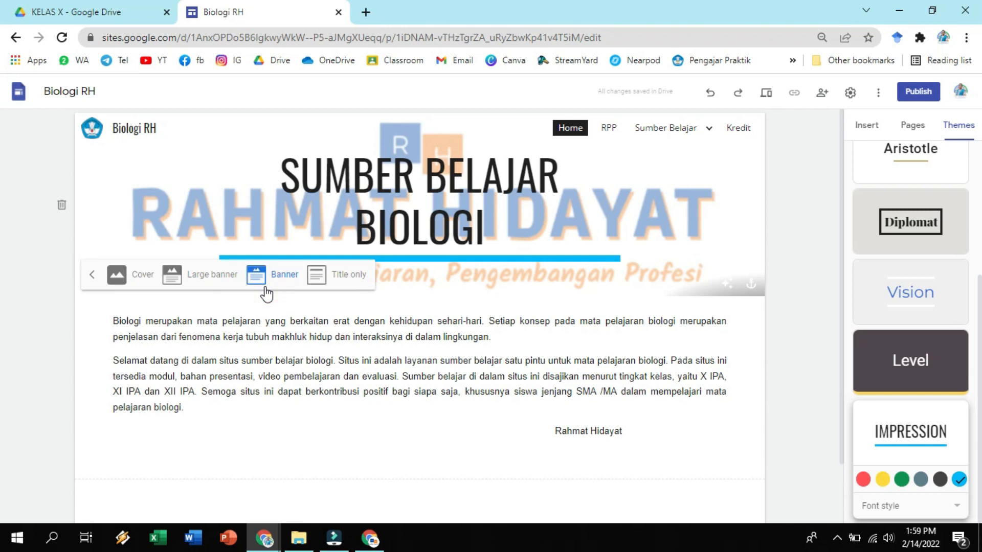
click(212, 283)
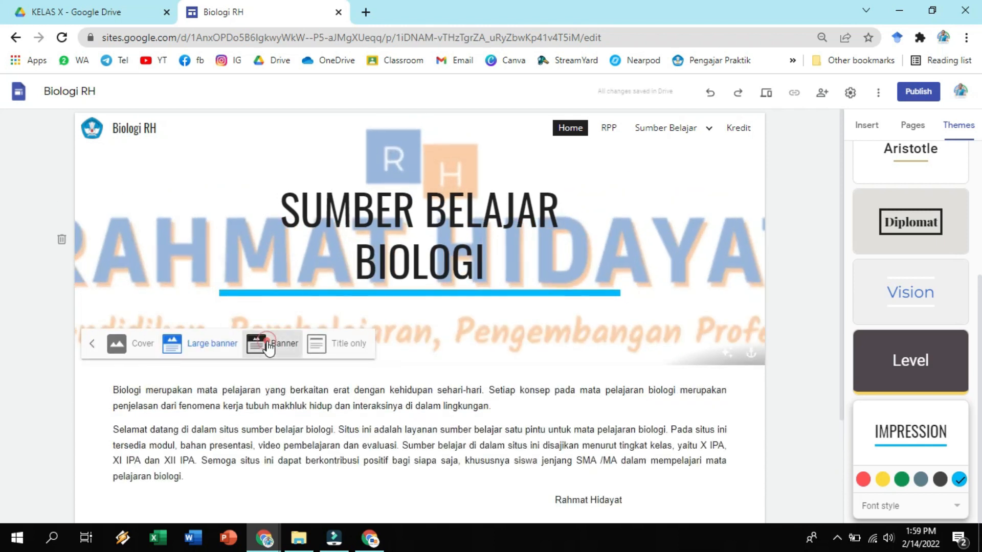
click(271, 344)
click(343, 280)
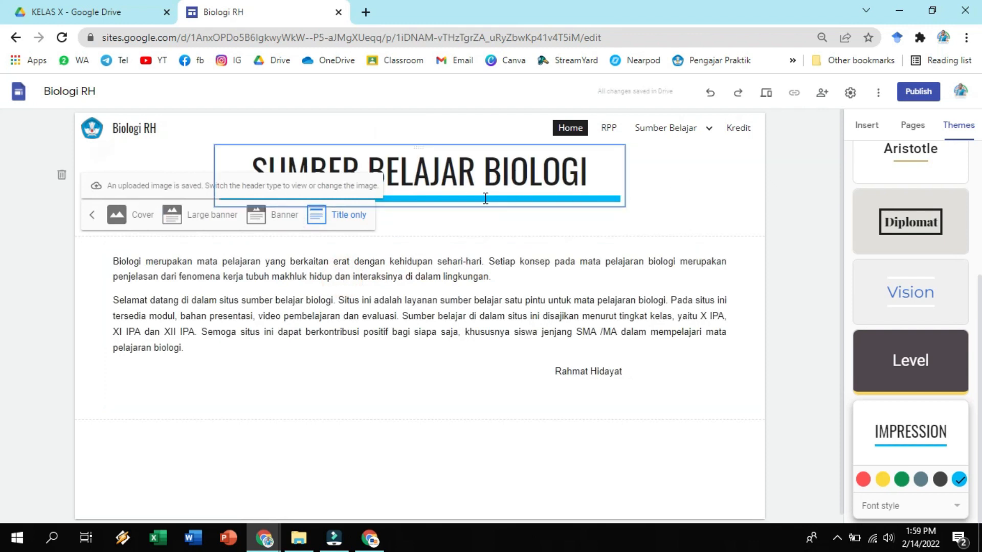
click(132, 218)
scroll(615, 259, down, 5)
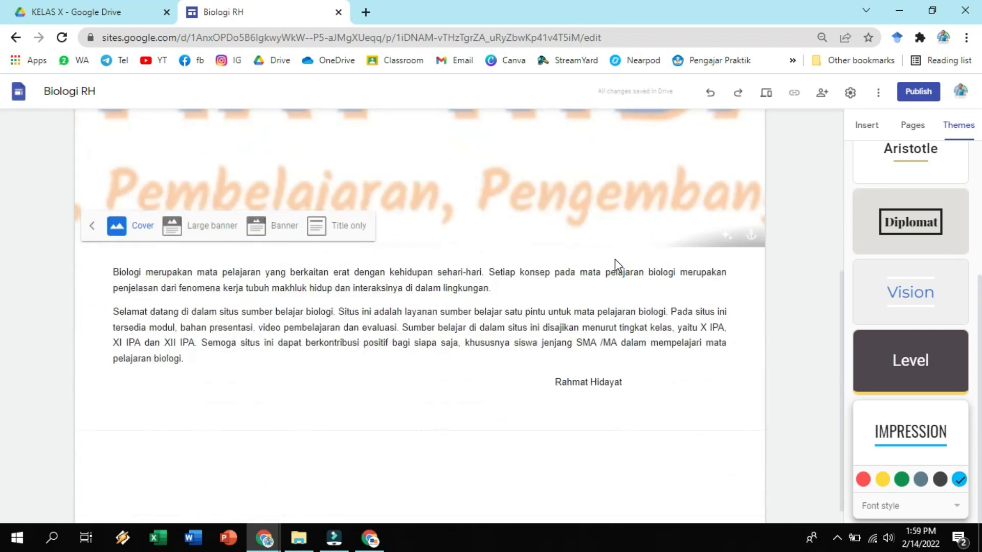
scroll(616, 260, up, 5)
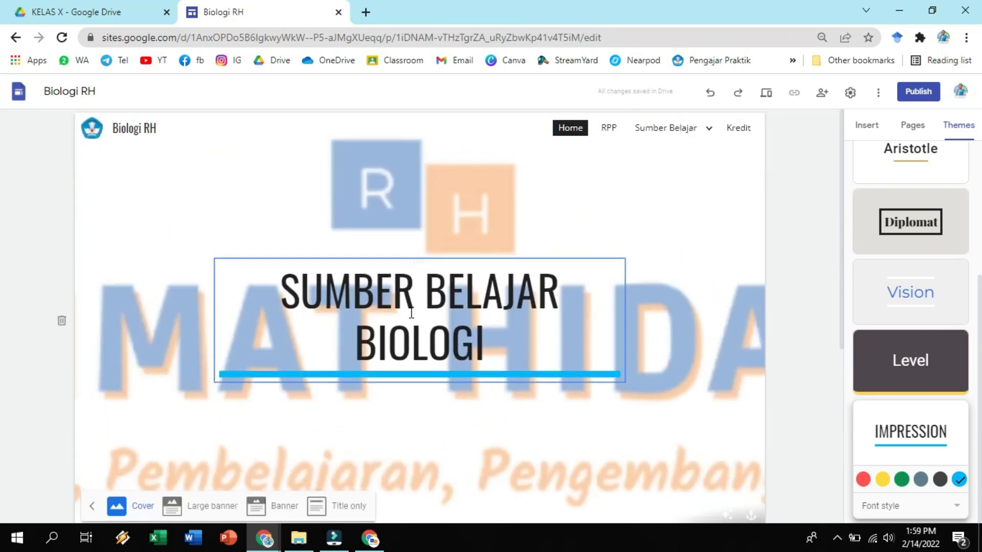
scroll(351, 408, down, 4)
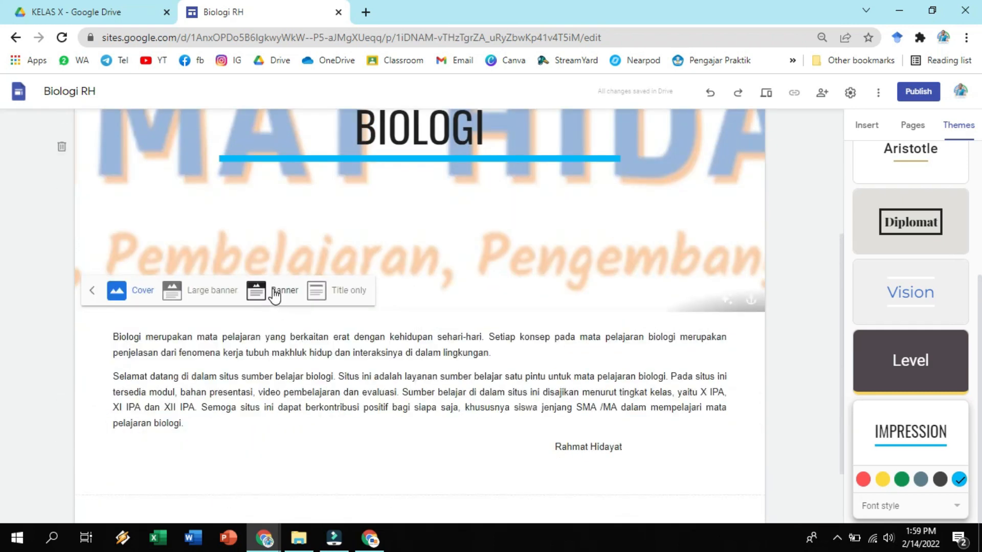
click(275, 293)
click(94, 267)
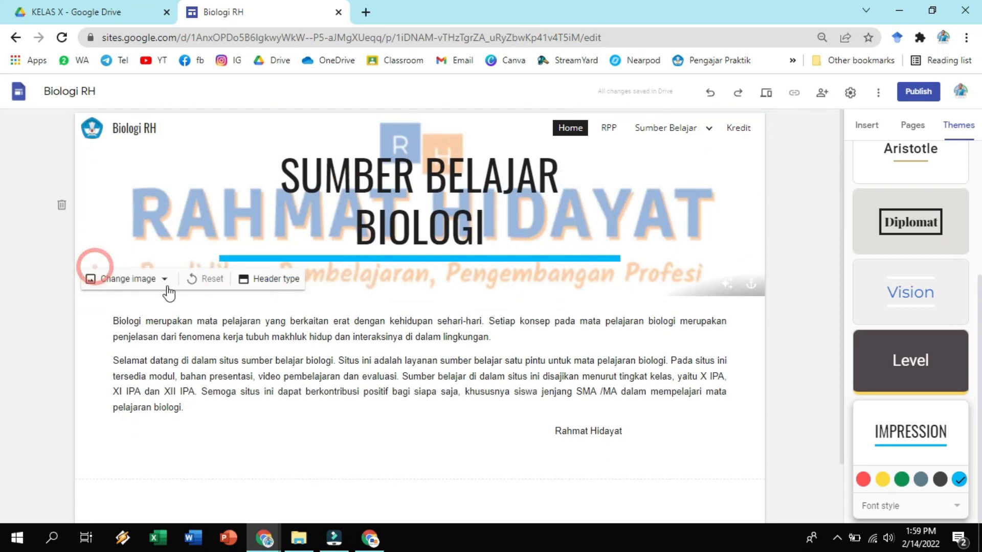
Reset the Home page's header image to the theme default.
click(163, 280)
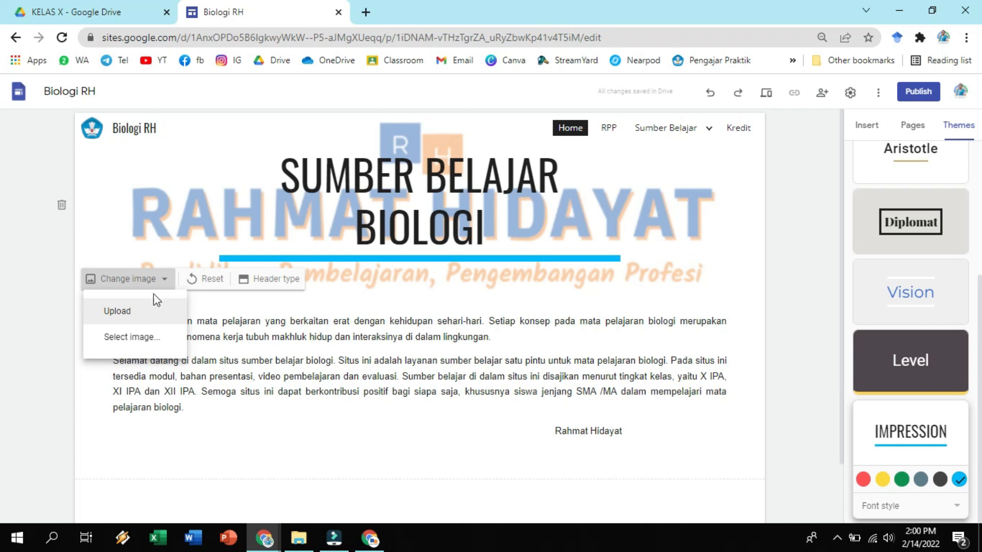
click(206, 282)
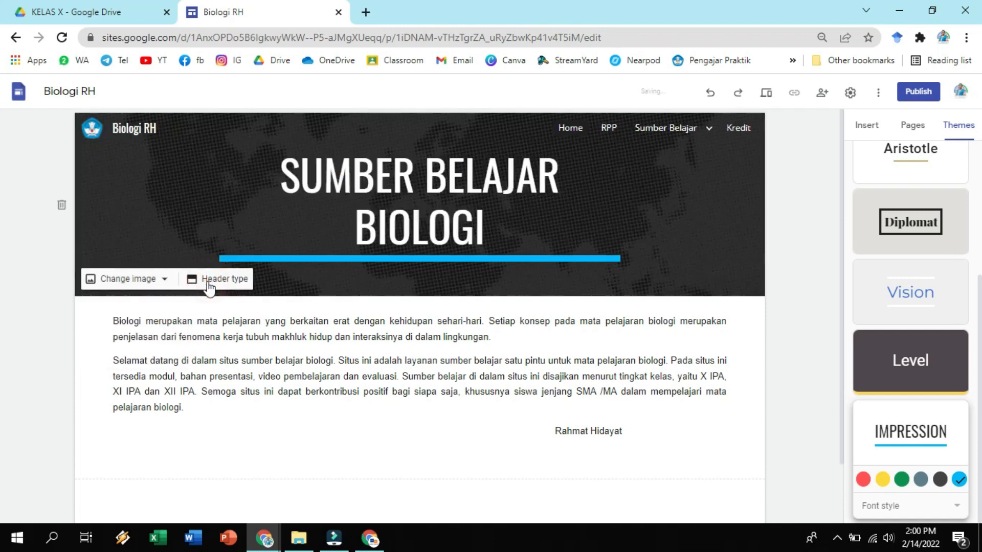
click(797, 257)
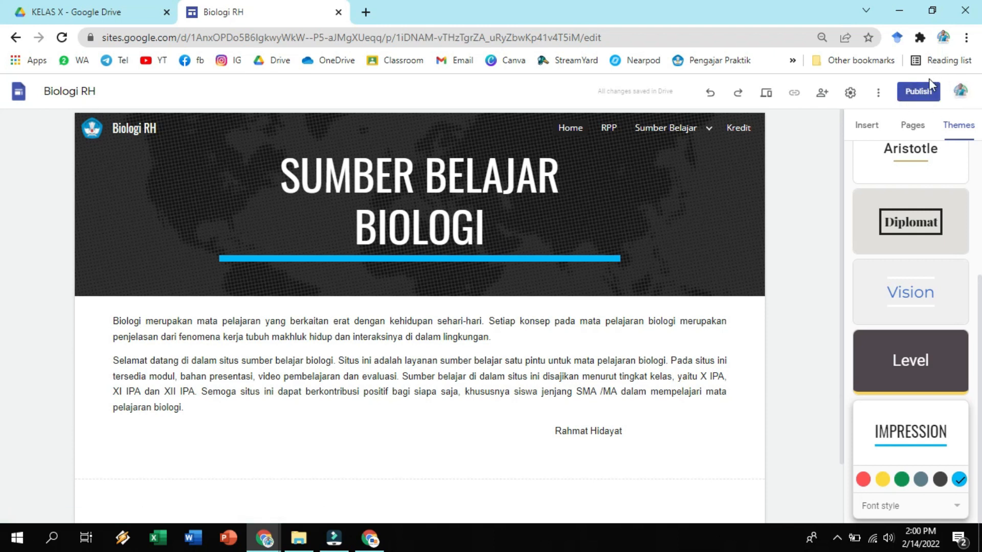
Start publishing the site with the web address biologi-rh, and open the link settings for managing who can view it.
click(922, 92)
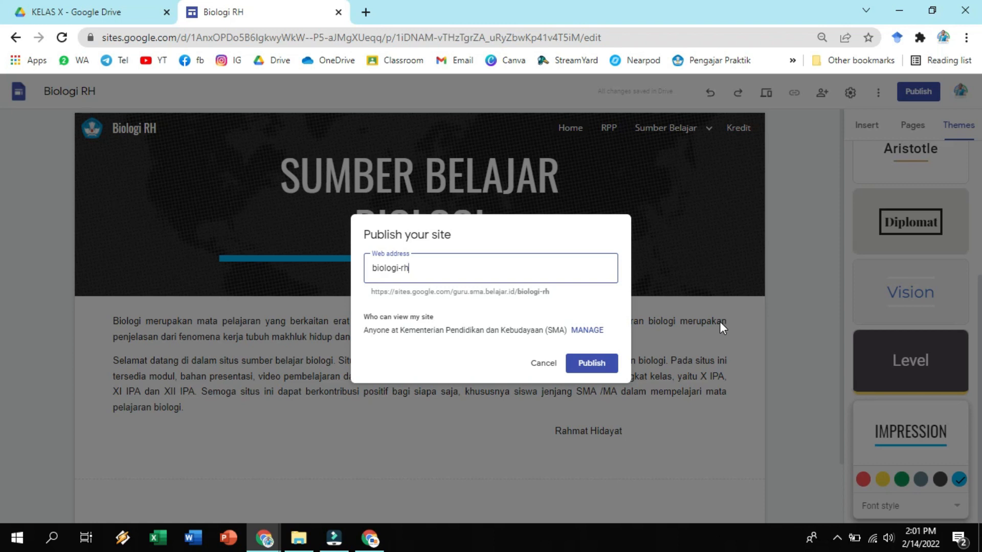
click(586, 331)
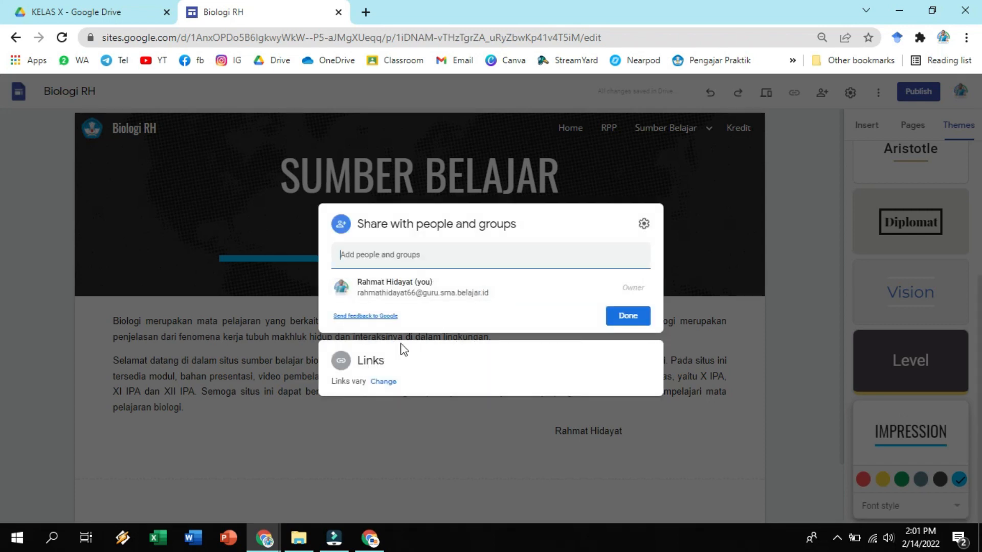
click(363, 382)
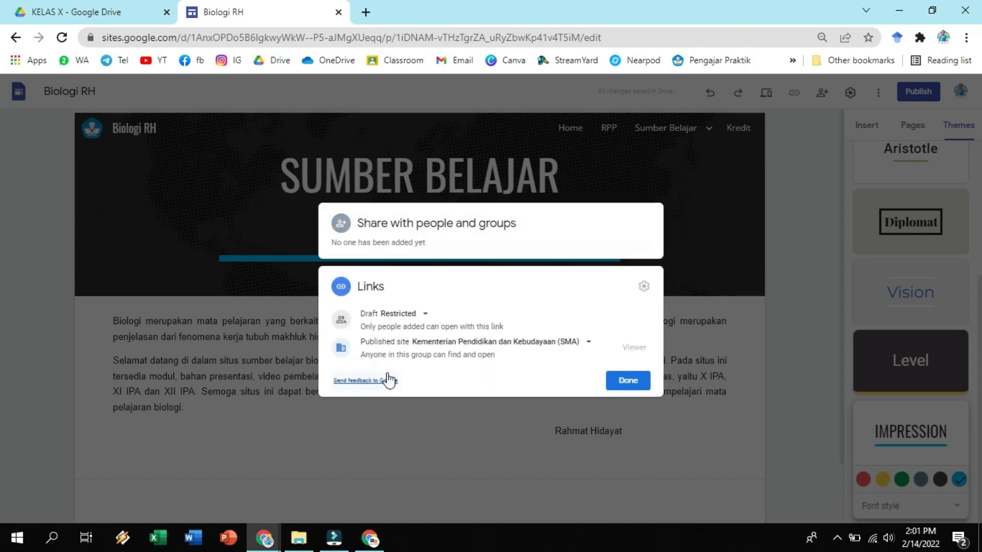
Switch the draft's link access to Anyone with the link, and set it back to Restricted.
click(426, 318)
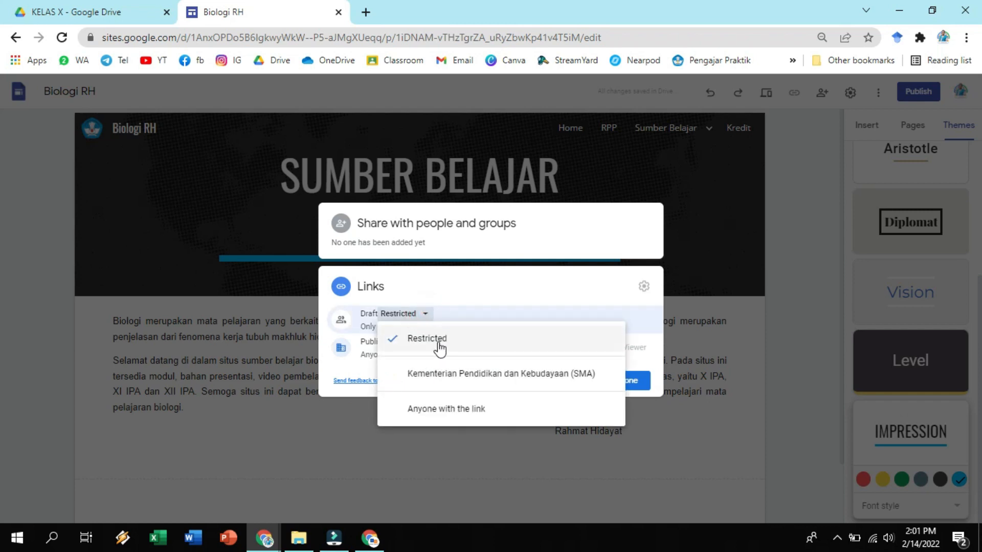
click(453, 411)
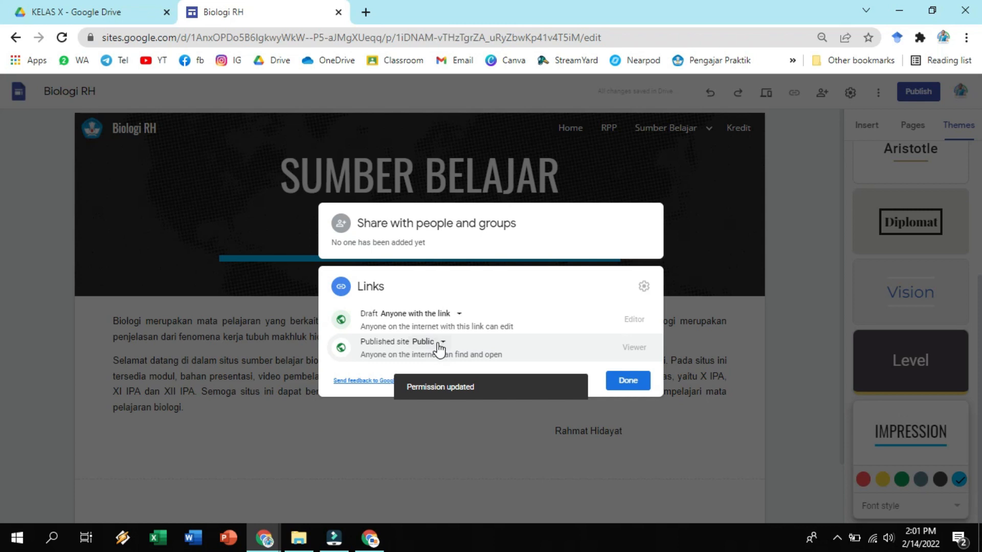
click(457, 317)
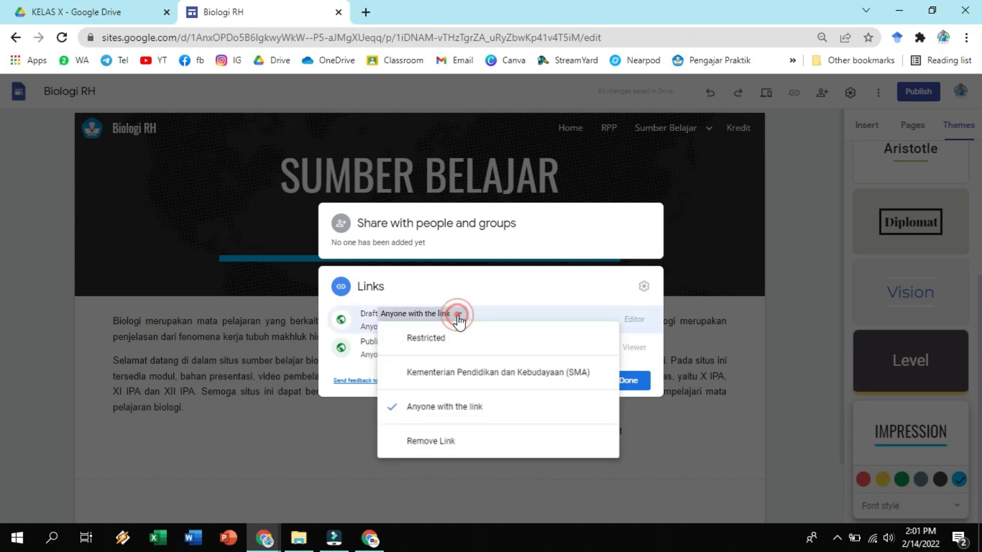
click(453, 345)
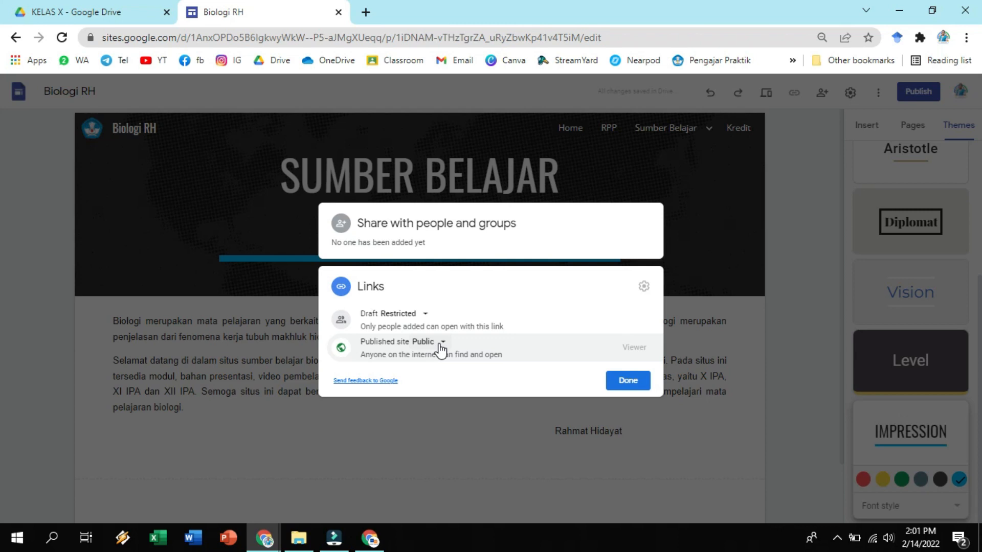
Select Public as the published site's access, close the sharing settings, and publish the site.
click(439, 346)
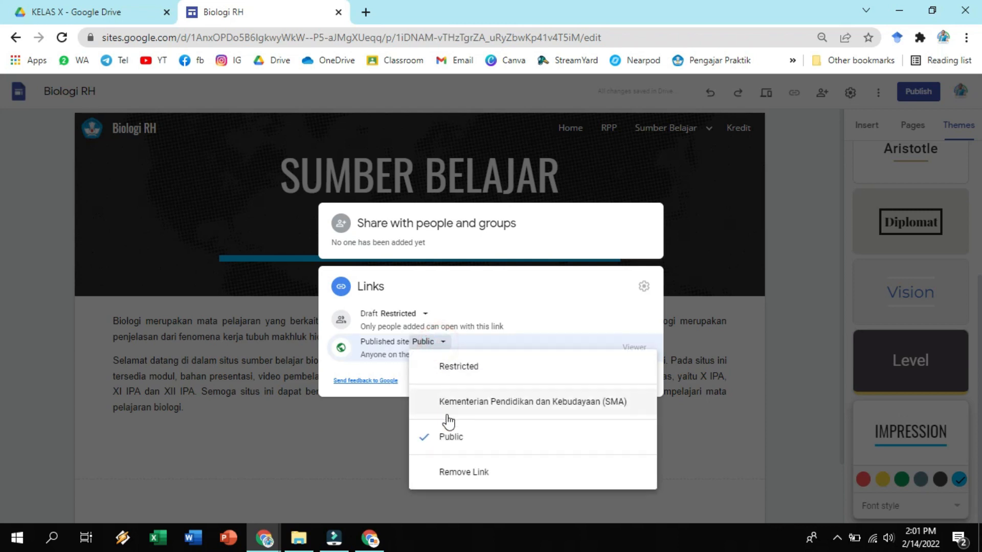
click(451, 439)
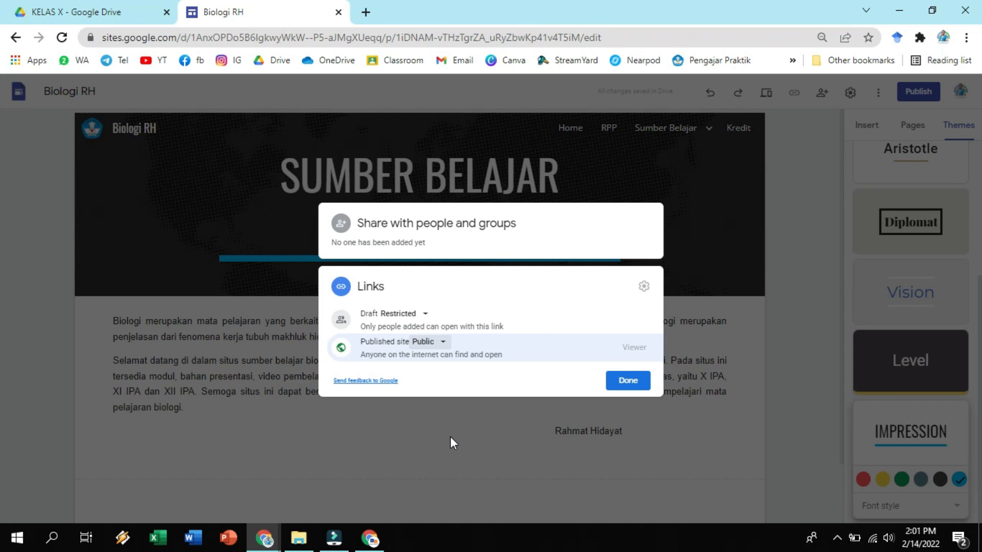
click(624, 390)
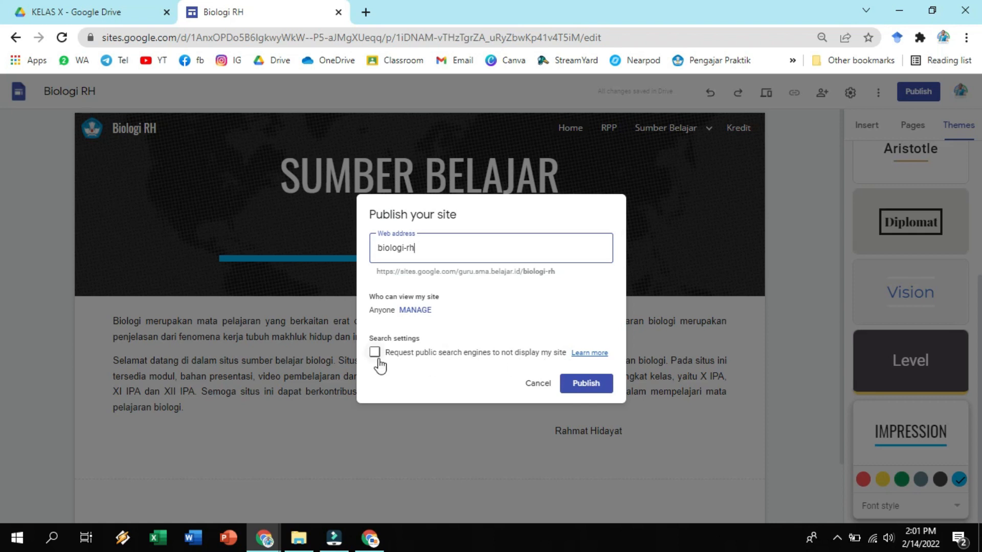
click(587, 391)
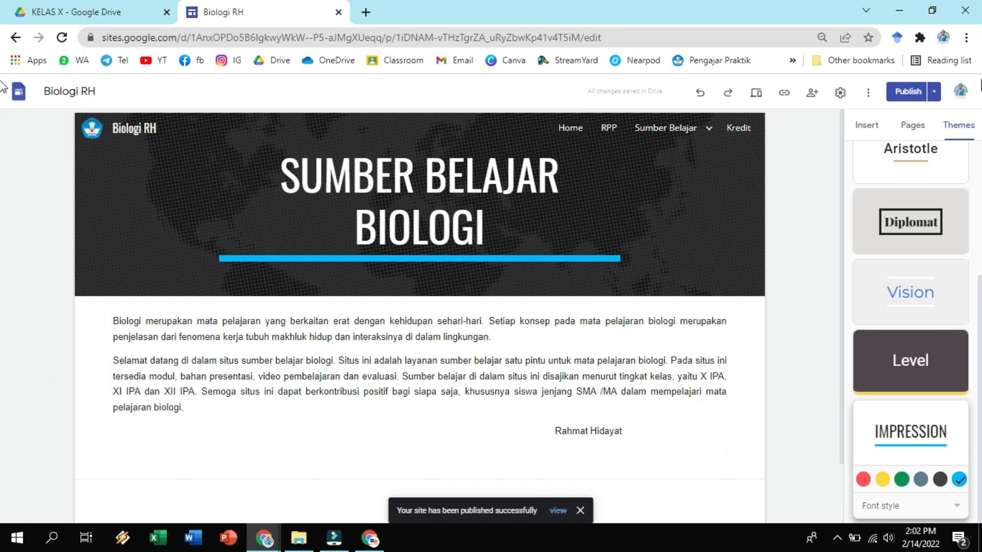
Look over the publishing options and copy the published site link to the clipboard.
click(934, 94)
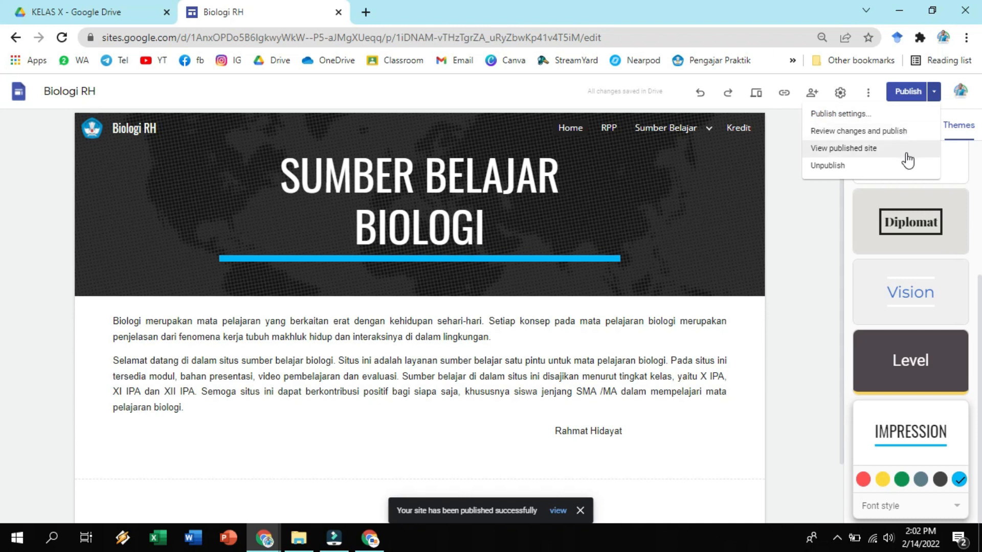
click(810, 217)
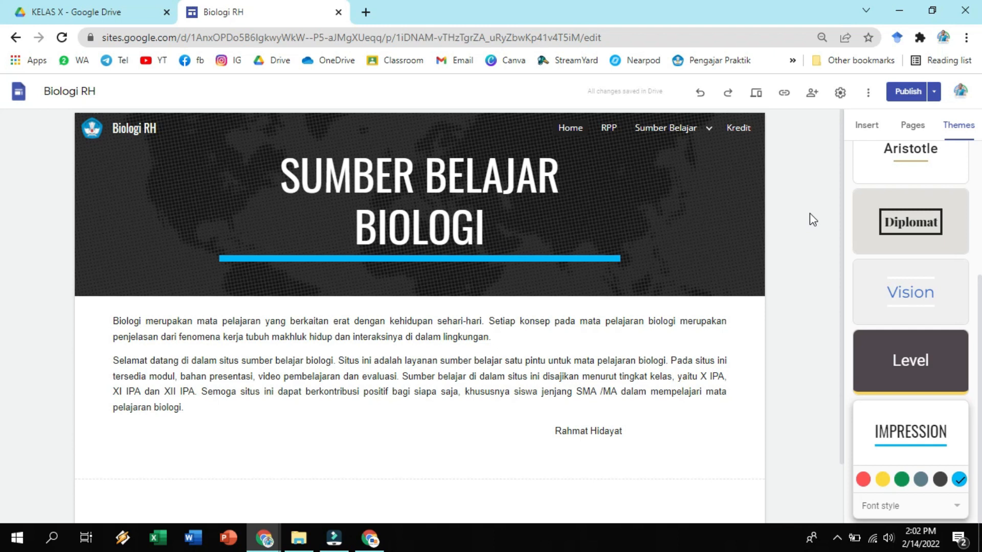
click(787, 97)
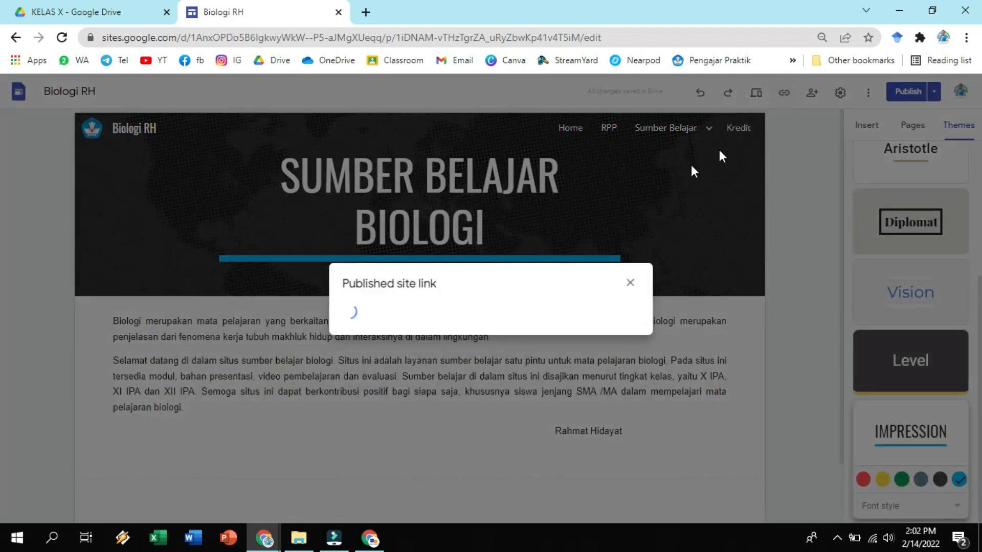
click(616, 306)
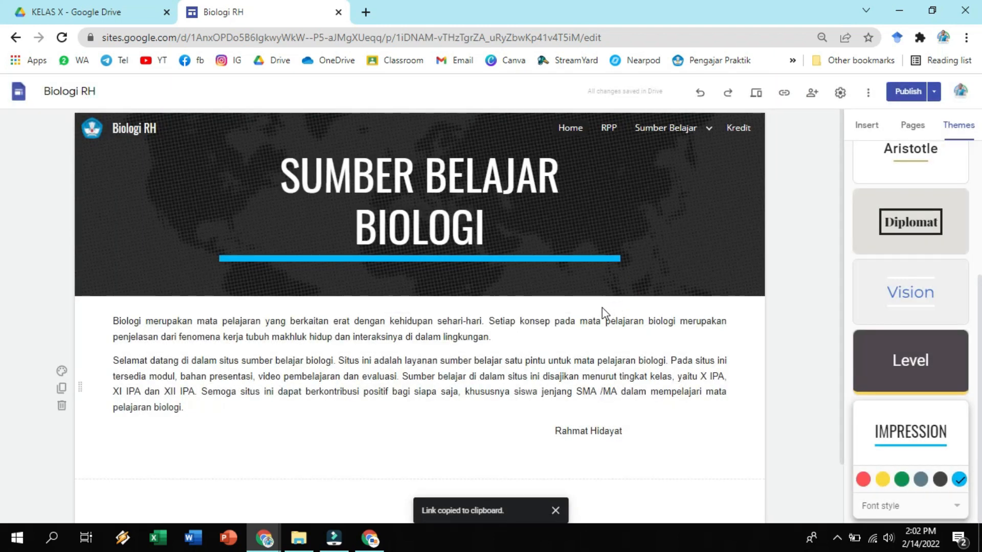
Switch to the other Chrome profile's window and open the copied biologi-rh site link in a new tab.
mouse_move(276, 538)
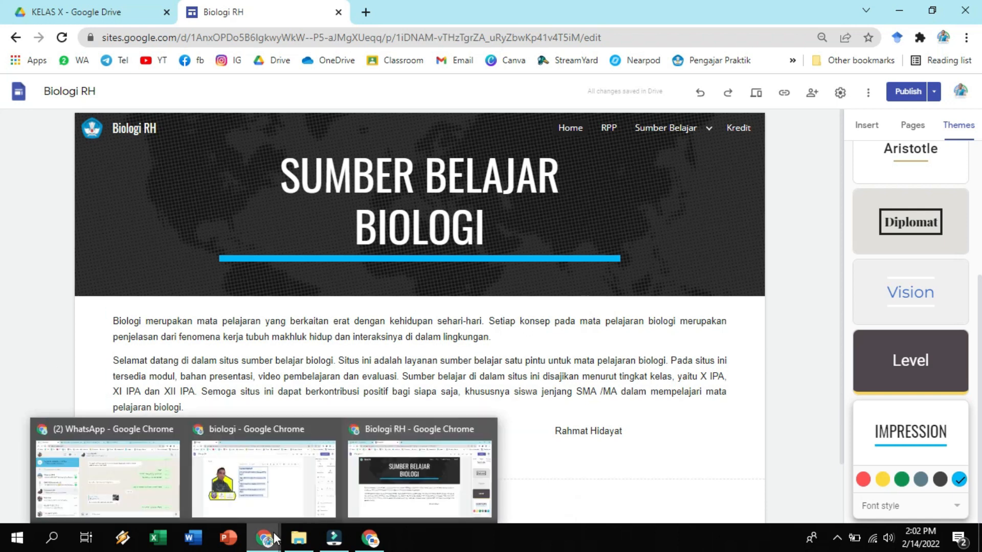
click(369, 538)
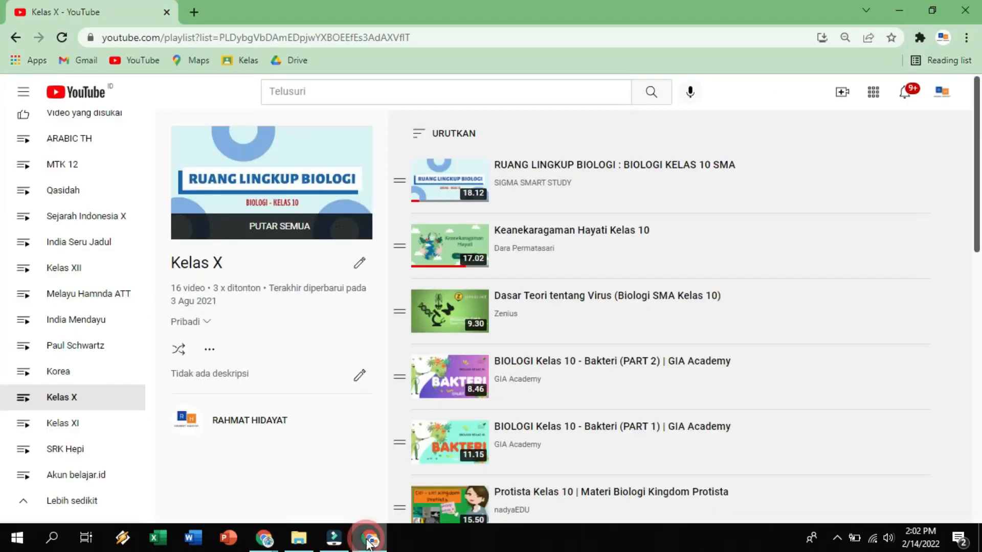
click(192, 12)
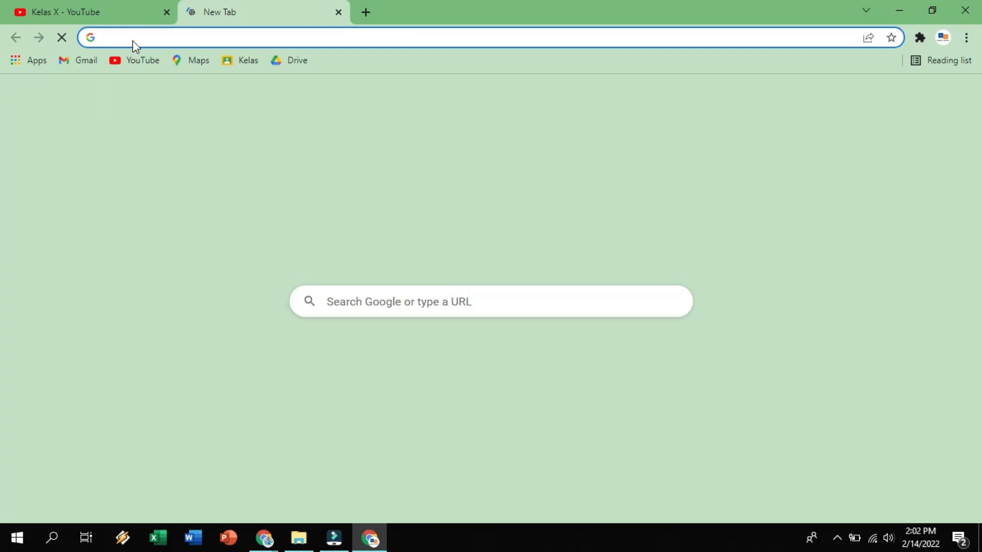
right_click(133, 41)
click(198, 135)
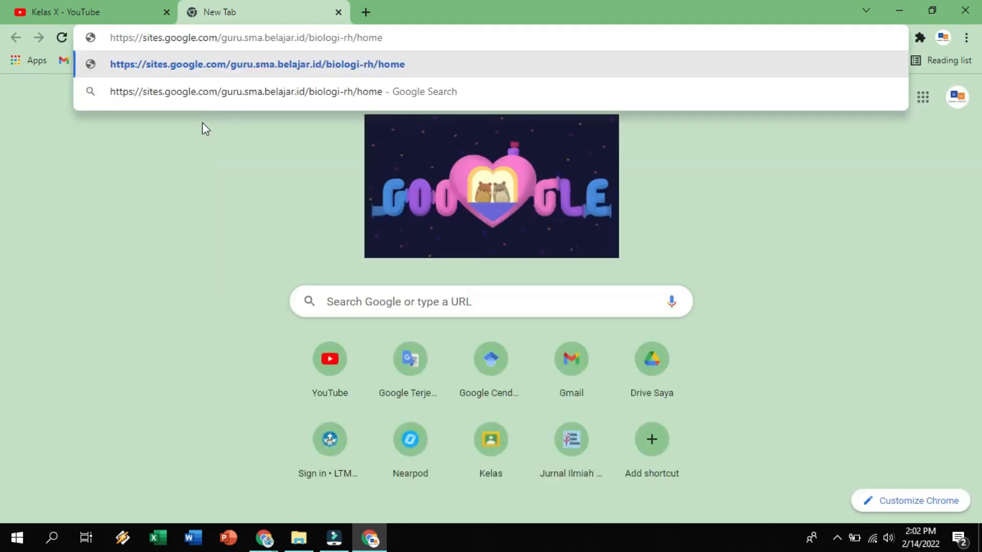
key(Return)
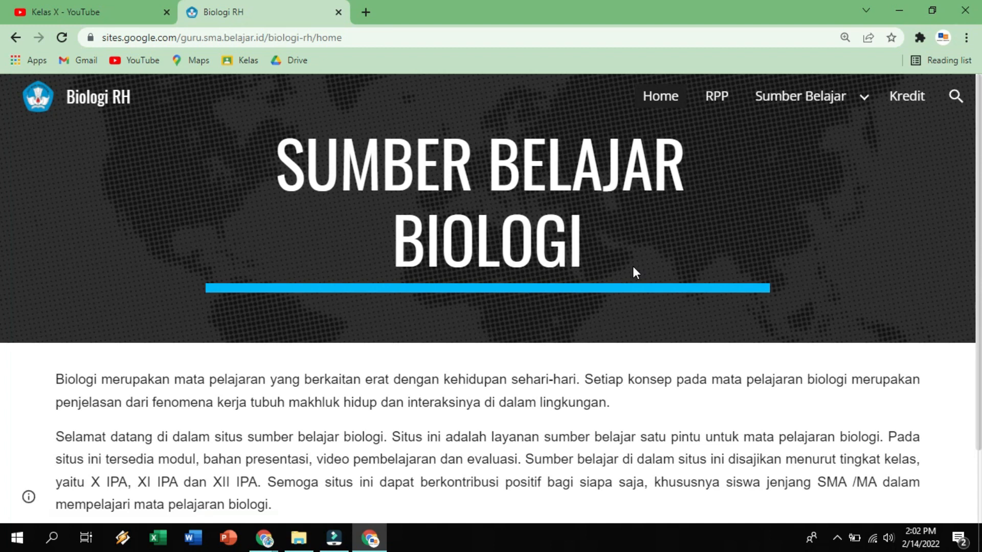
Check the published site's Home and RPP pages, and open the Kelas X page under Sumber Belajar.
click(676, 107)
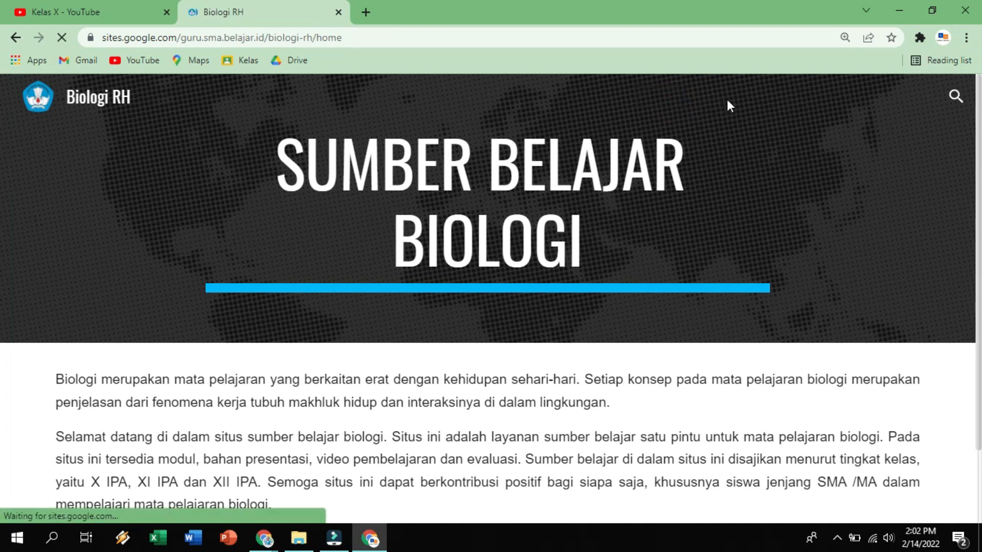
click(715, 98)
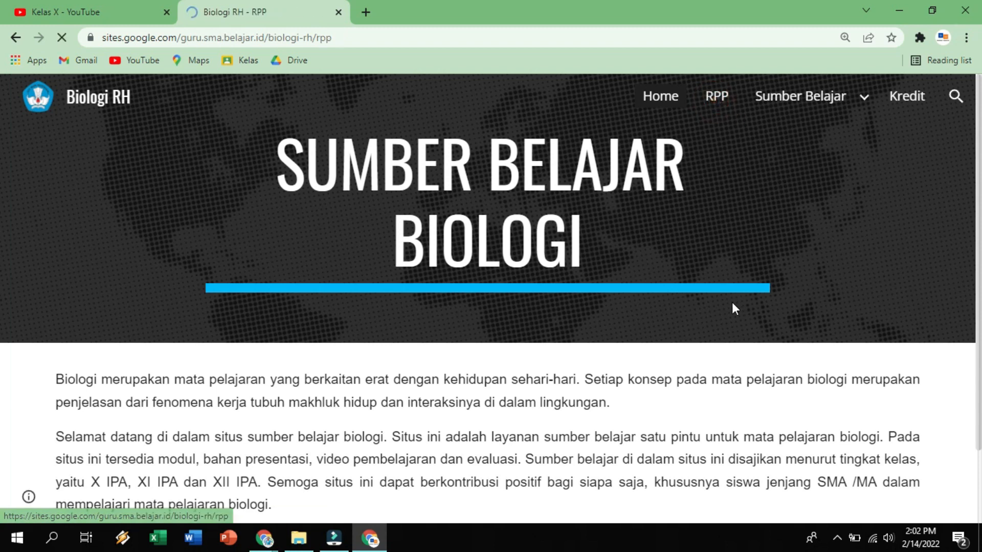
scroll(740, 264, down, 1)
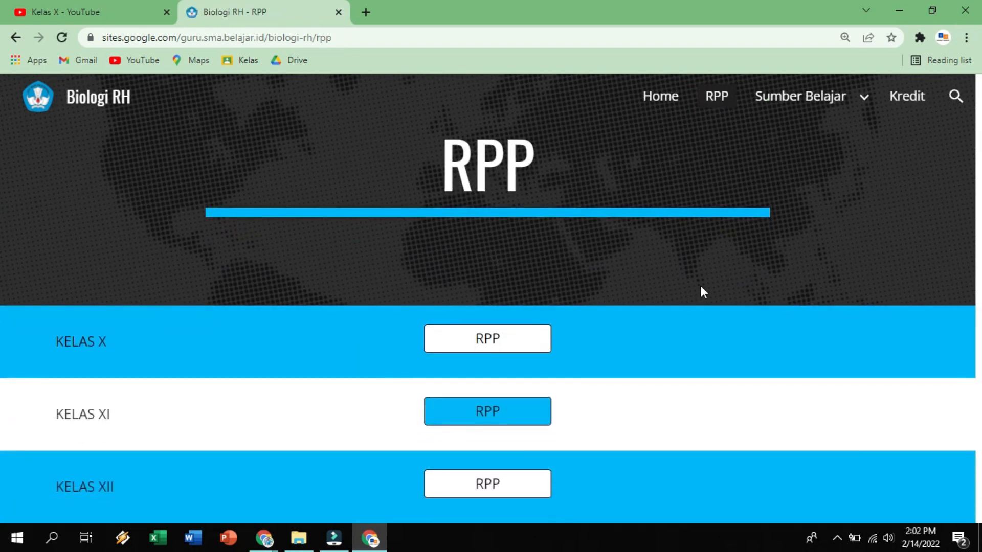
mouse_move(844, 94)
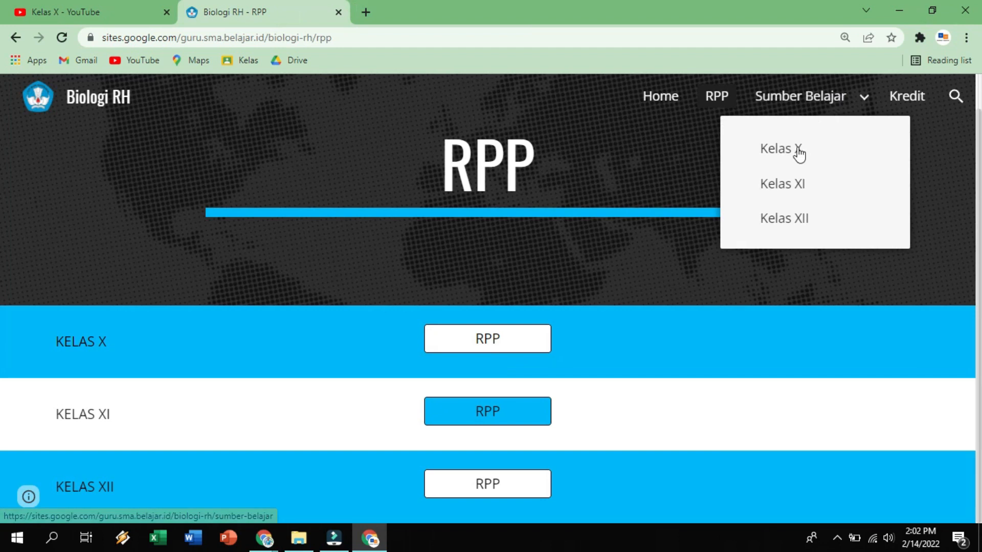
click(797, 149)
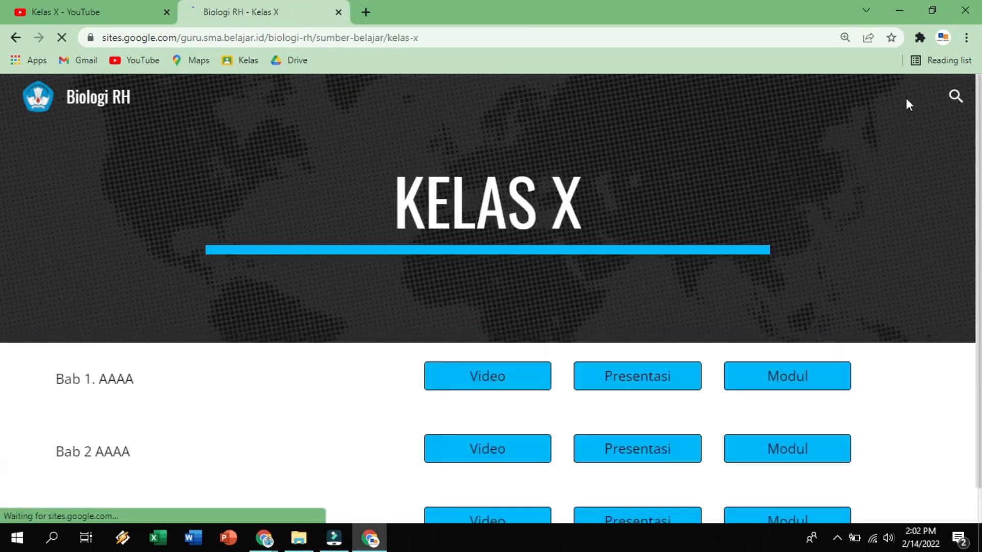
Look through the references on the published Kredit page and return to the Home page.
click(913, 97)
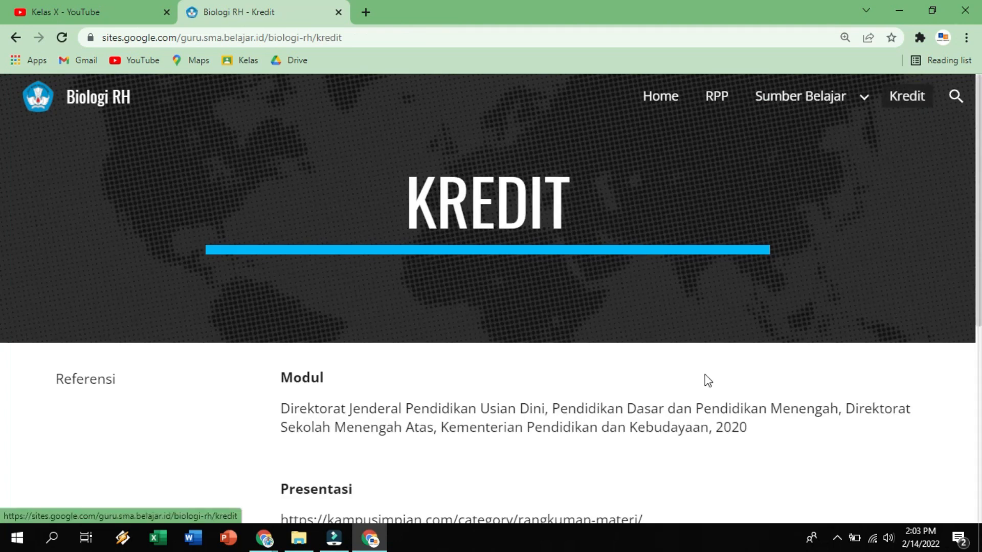
scroll(686, 399, down, 4)
scroll(683, 406, down, 2)
scroll(684, 405, up, 6)
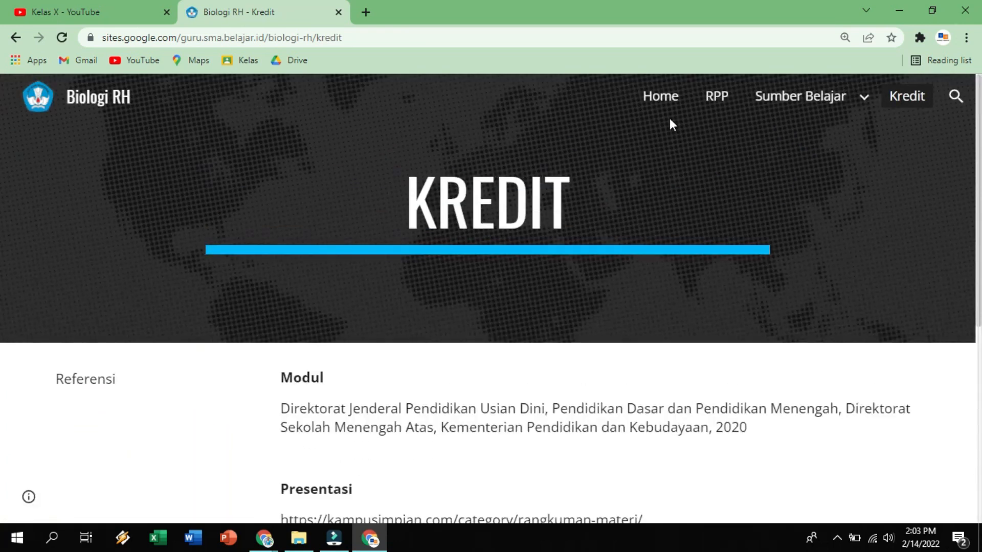
click(657, 105)
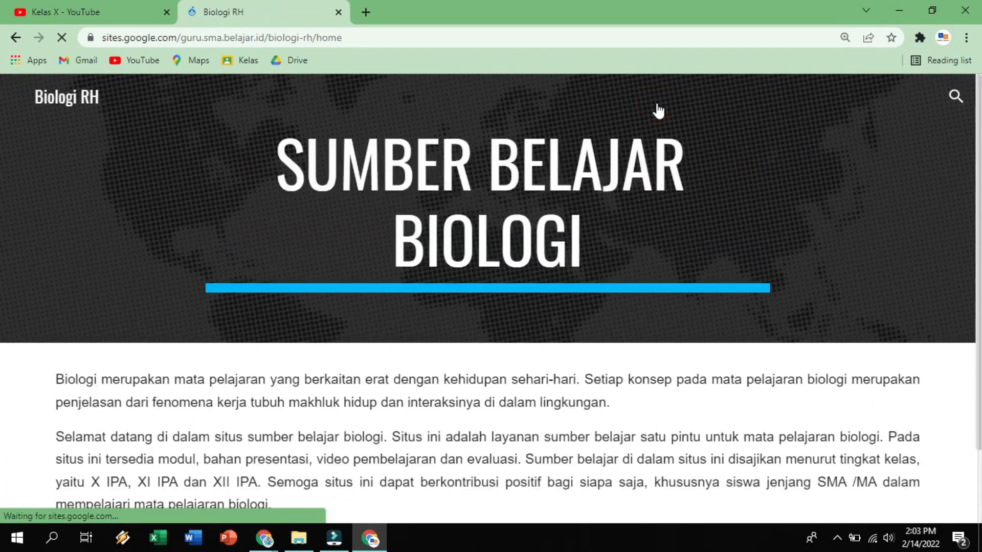